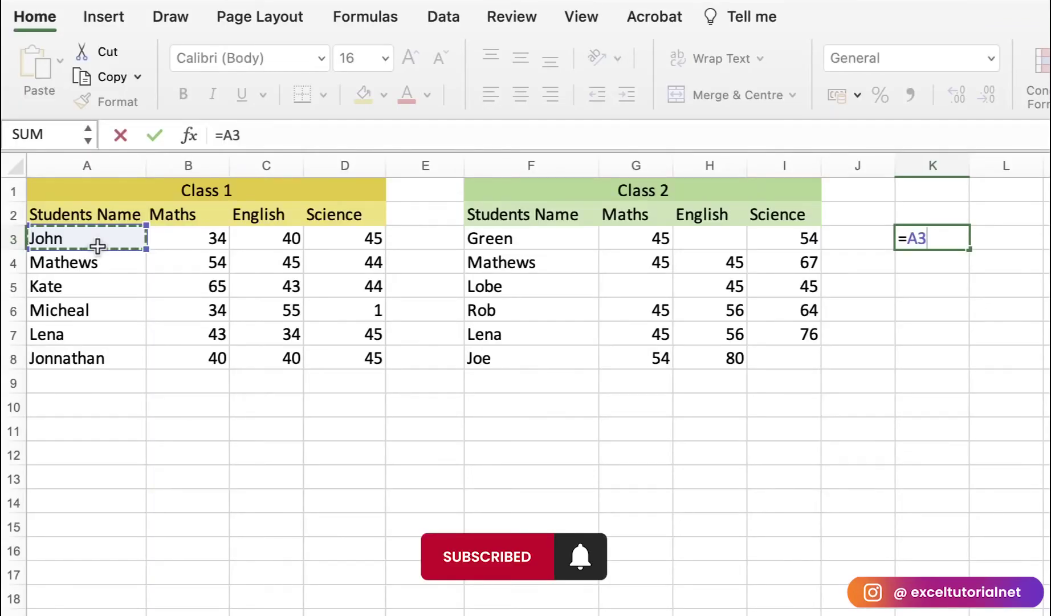
Step: Complete the formula in K3 as =A3<>F3 to compare the first student names of both classes
{"action": "type", "text": "<>"}
{"action": "left_click", "coordinate": [531, 245]}
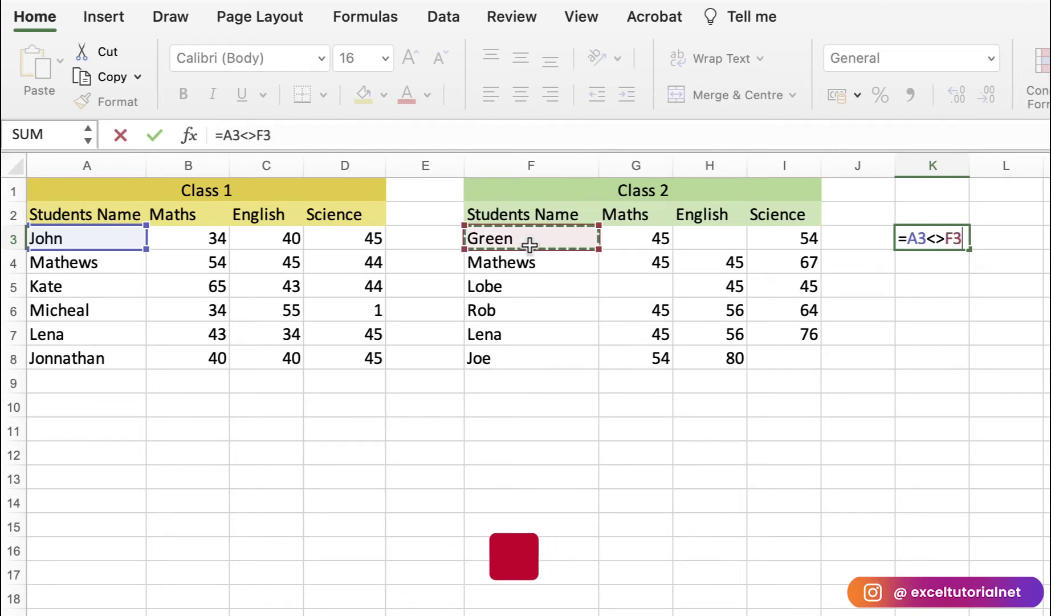
{"action": "key", "text": "Return"}
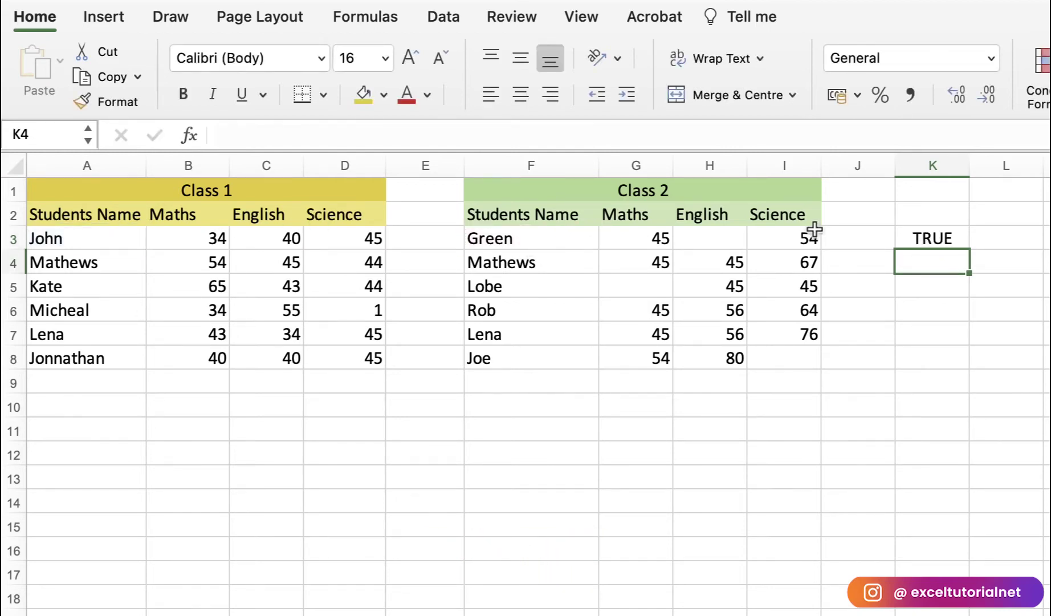
Step: Copy the name comparison formula from K3 down through K8
{"action": "left_click", "coordinate": [85, 239]}
{"action": "left_click", "coordinate": [488, 254]}
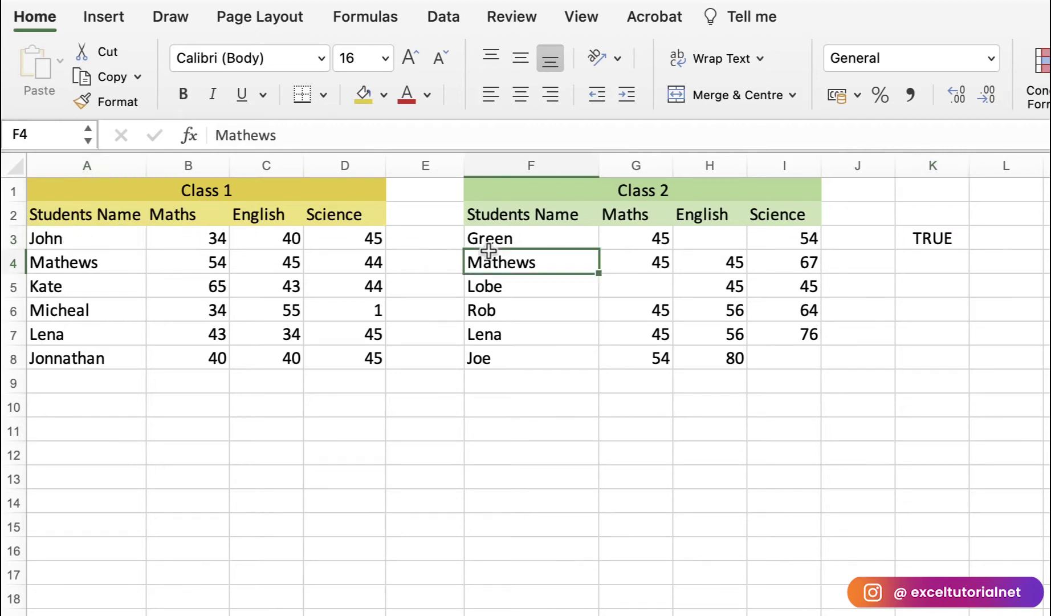
{"action": "left_click", "coordinate": [490, 242]}
{"action": "left_click", "coordinate": [933, 239]}
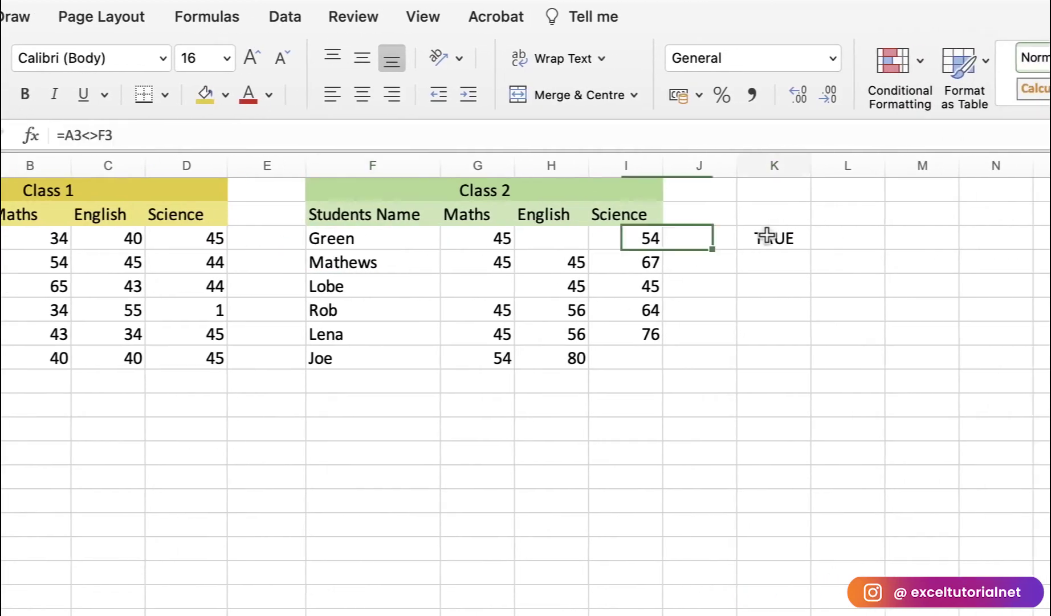
{"action": "left_click_drag", "start_coordinate": [751, 259], "coordinate": [747, 368]}
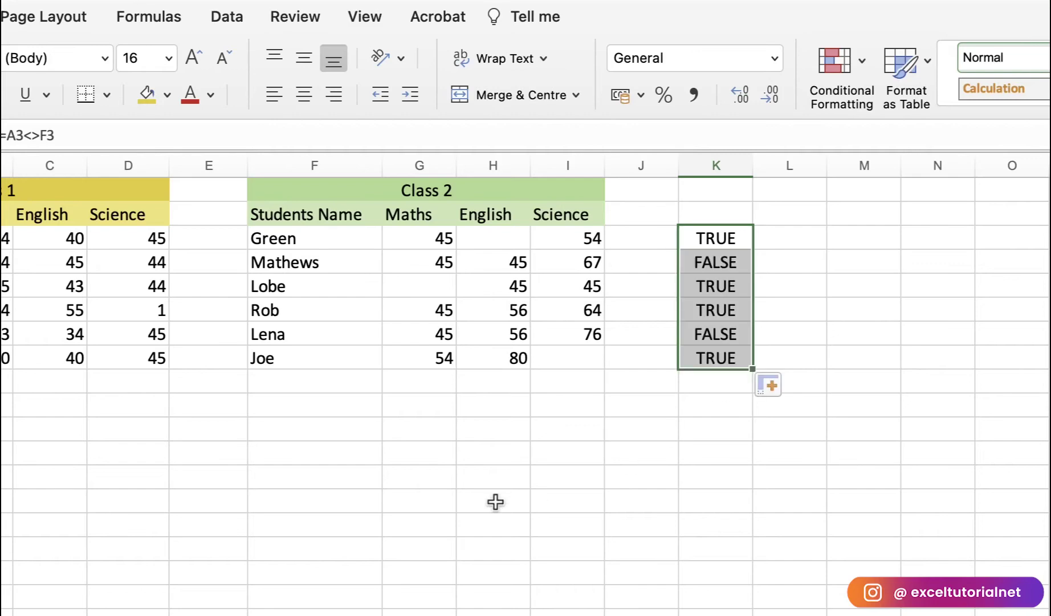
Step: Examine the comparison results in K3:K8, especially rows 4 and 7
{"action": "left_click", "coordinate": [691, 314]}
{"action": "left_click", "coordinate": [721, 220]}
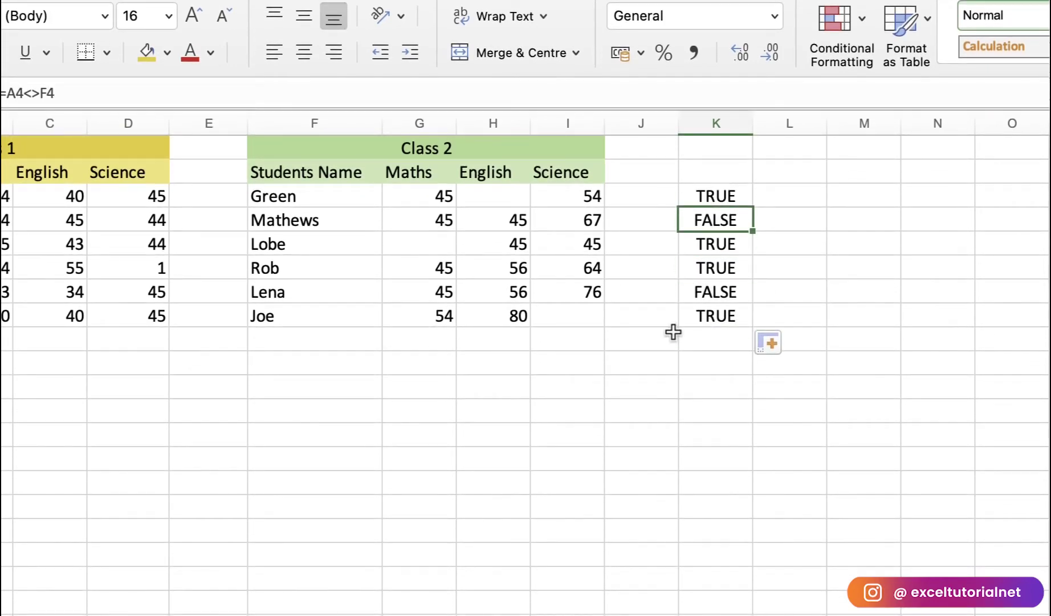
{"action": "left_click", "coordinate": [711, 293]}
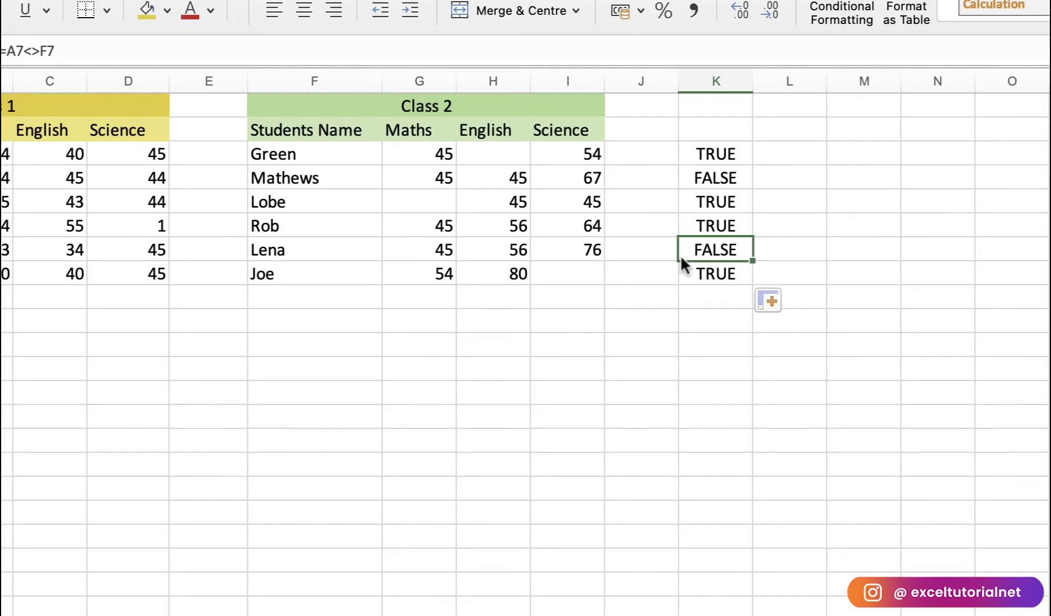
{"action": "left_click", "coordinate": [701, 176]}
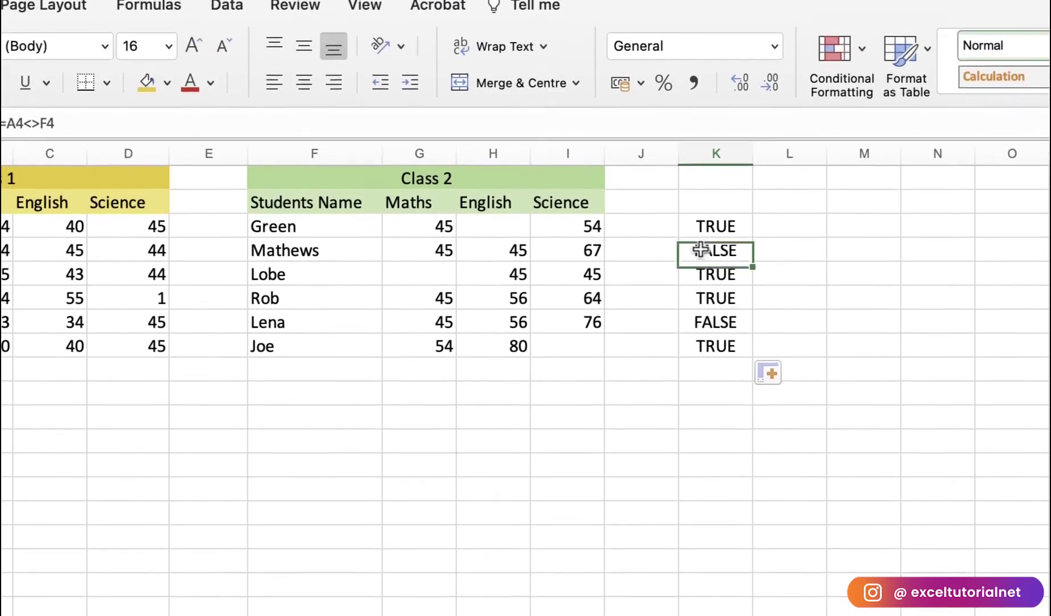
{"action": "left_click_drag", "start_coordinate": [704, 243], "coordinate": [700, 357]}
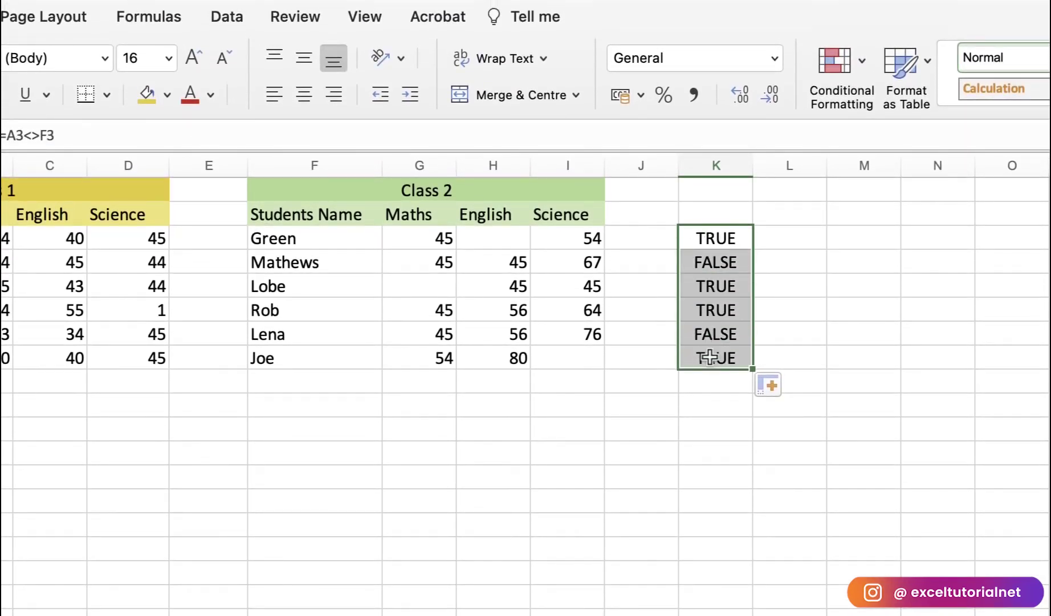
{"action": "left_click", "coordinate": [720, 261]}
{"action": "left_click_drag", "start_coordinate": [721, 235], "coordinate": [734, 352]}
{"action": "left_click", "coordinate": [707, 267]}
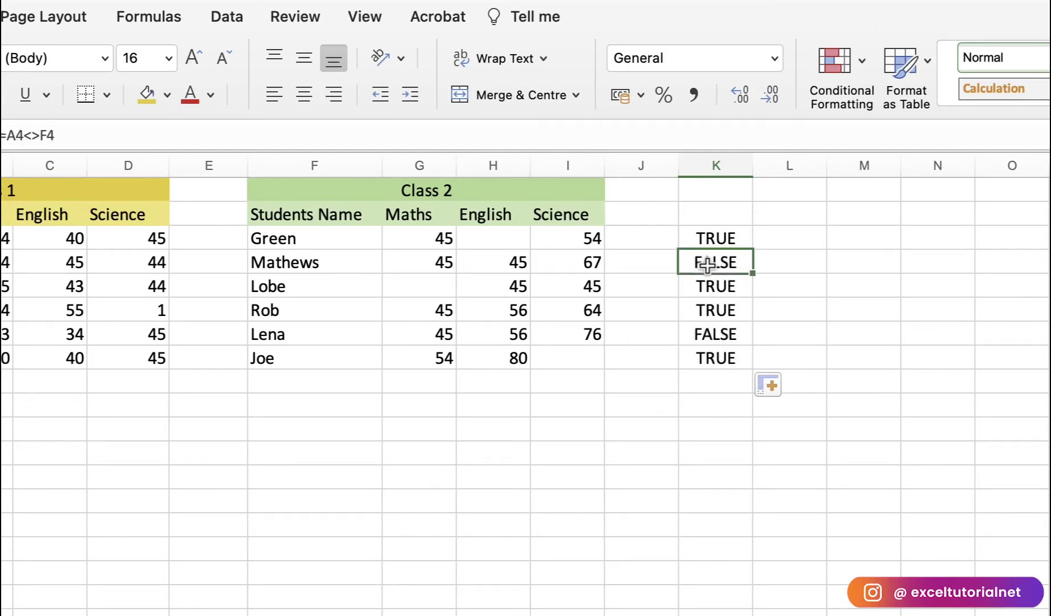
Step: Change the K3 formula to =IF(A3<>F3,"","ERROR") and copy it down through K8
{"action": "double_click", "coordinate": [697, 235]}
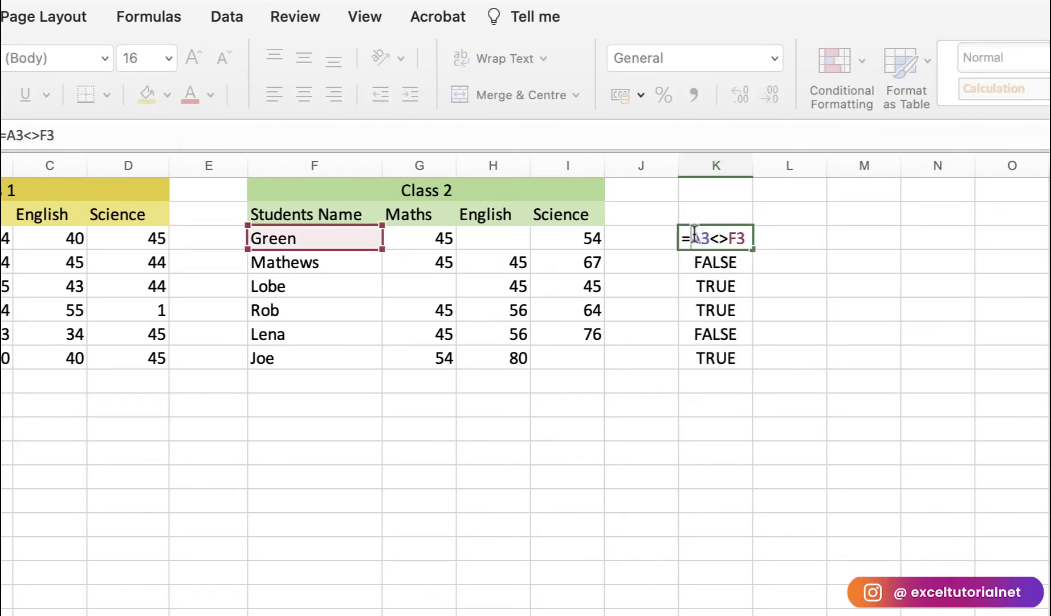
{"action": "type", "text": "IF(A3<>F3"}
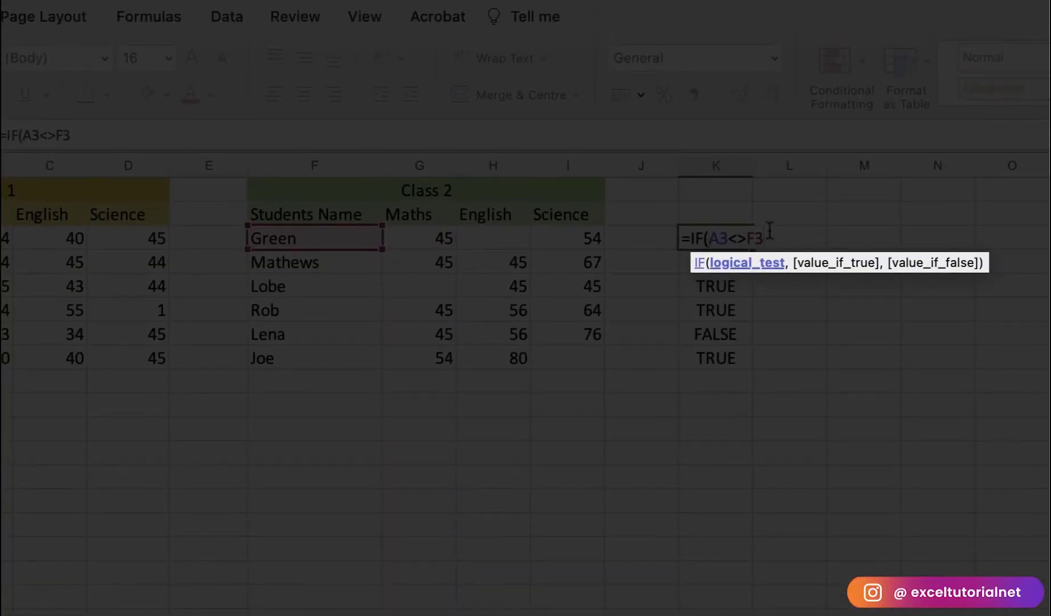
{"action": "type", "text": ","}
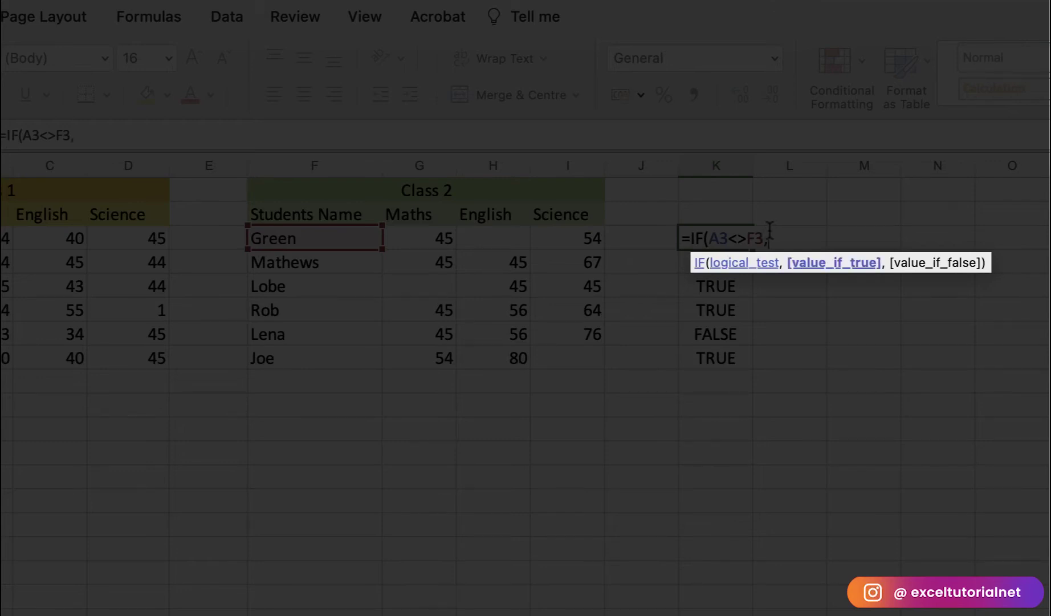
{"action": "type", "text": "\"\","}
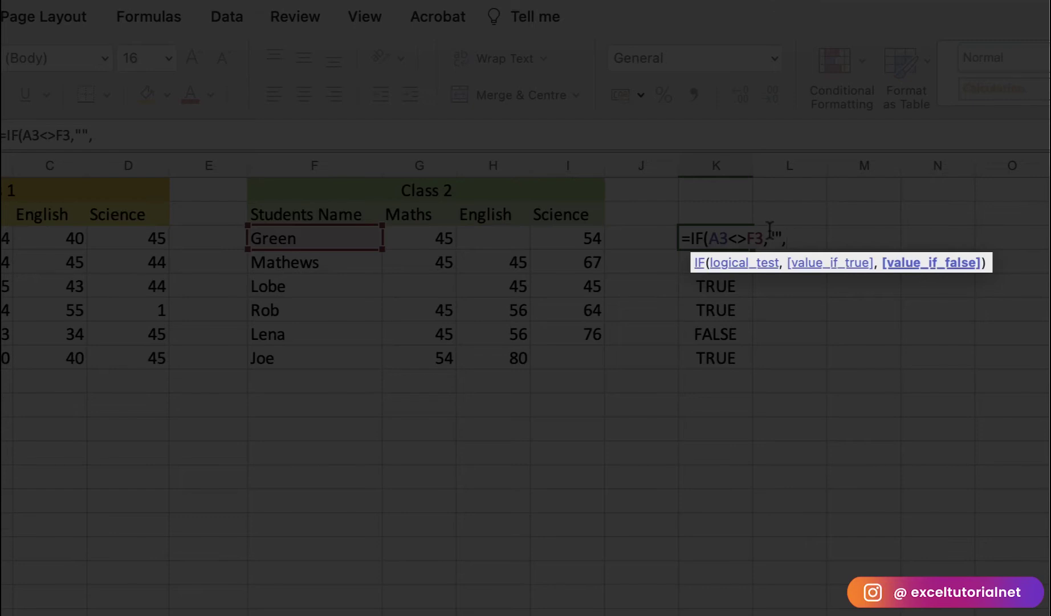
{"action": "type", "text": "\"ERROR\")"}
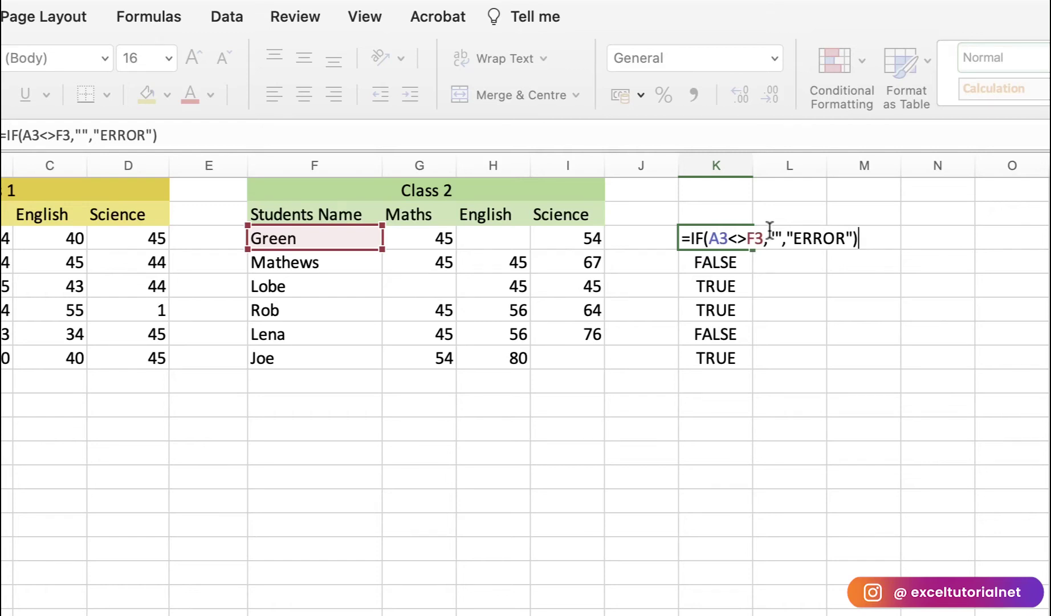
{"action": "key", "text": "Return"}
{"action": "left_click", "coordinate": [695, 238]}
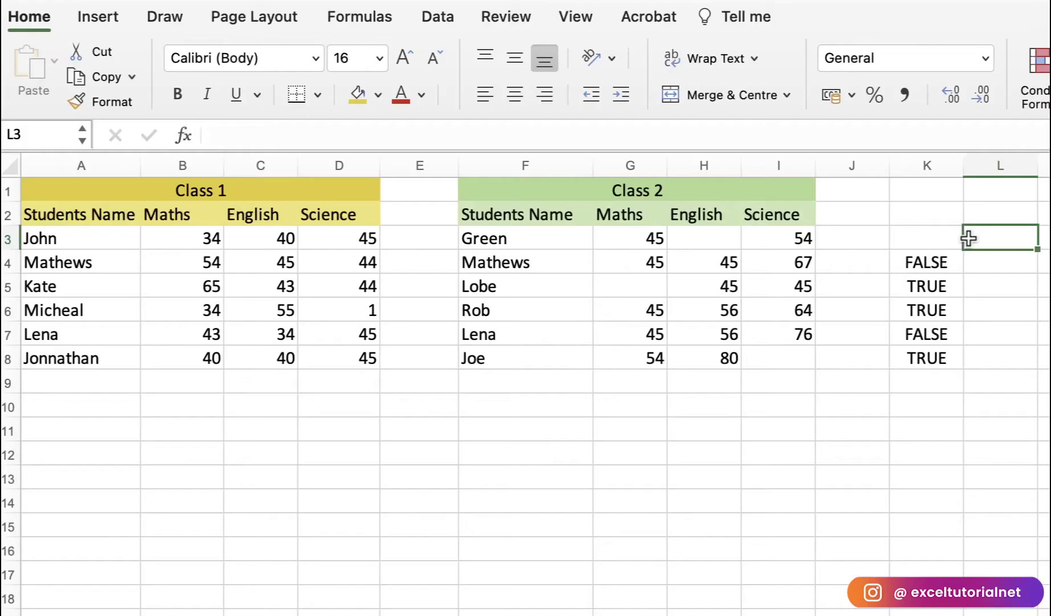
{"action": "left_click_drag", "start_coordinate": [900, 247], "coordinate": [911, 368]}
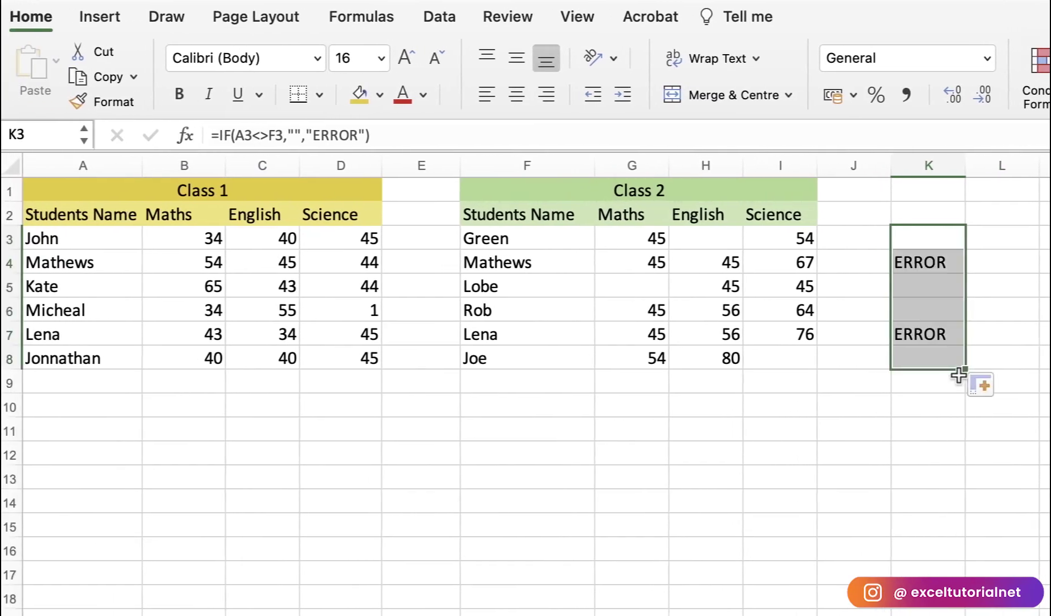
Step: Check the flagged rows 4 and 7 against the student names in columns A and F
{"action": "left_click", "coordinate": [891, 244]}
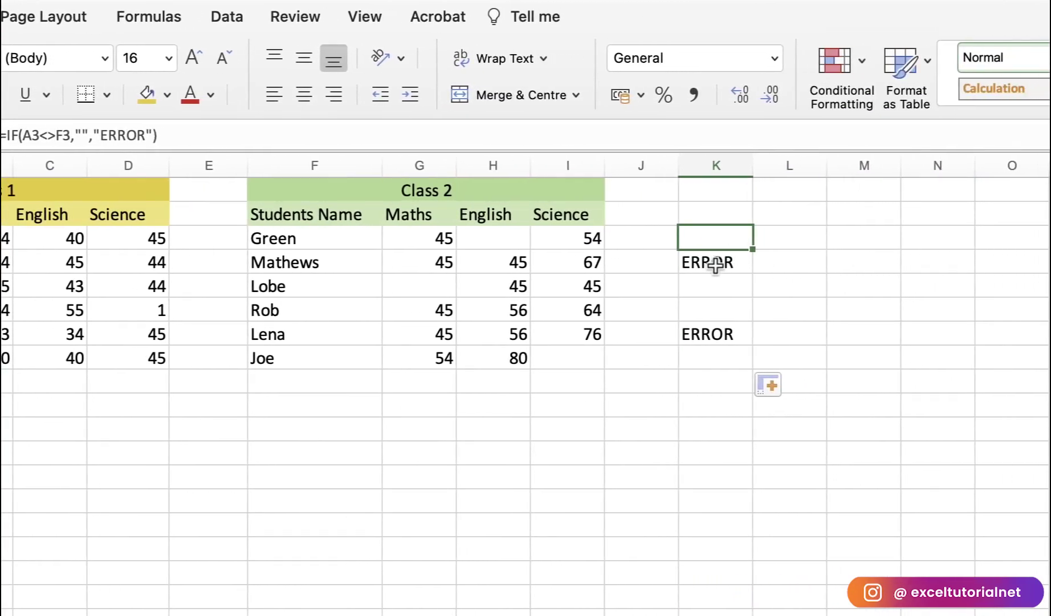
{"action": "left_click", "coordinate": [715, 262]}
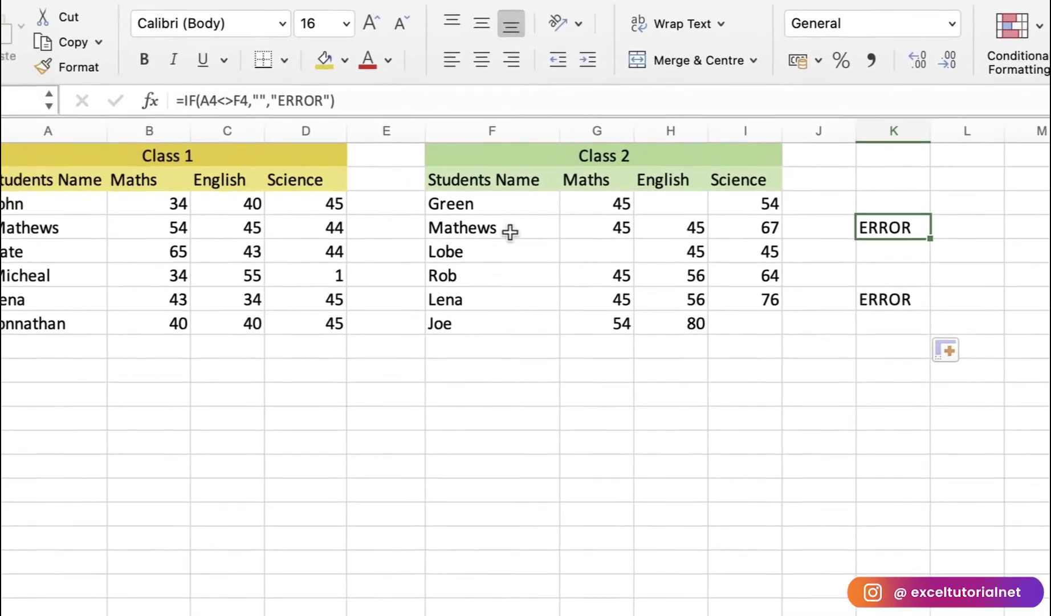
{"action": "left_click", "coordinate": [304, 259]}
{"action": "left_click", "coordinate": [71, 223]}
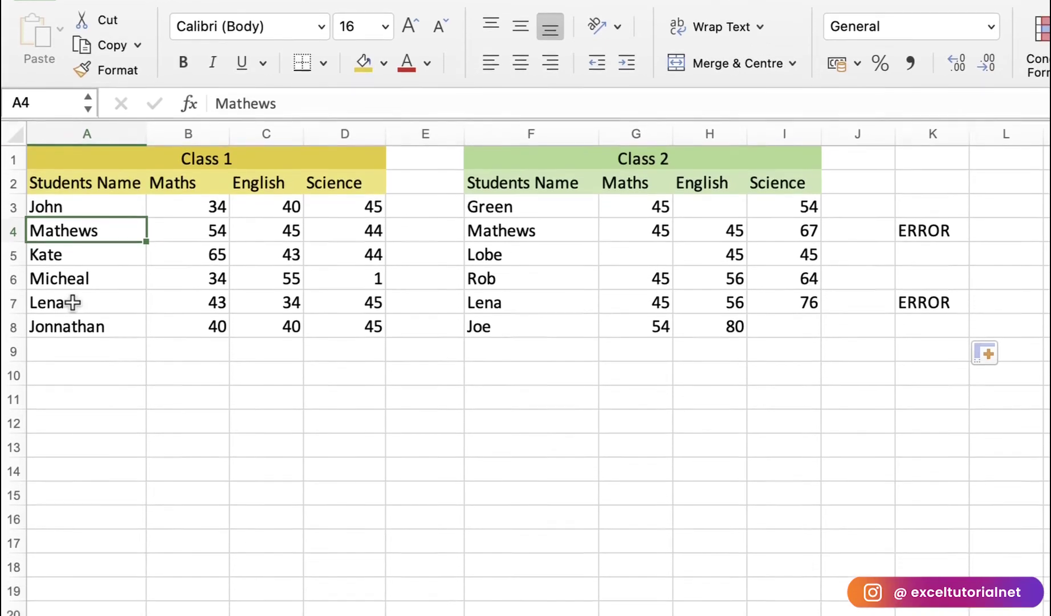
{"action": "left_click", "coordinate": [73, 303]}
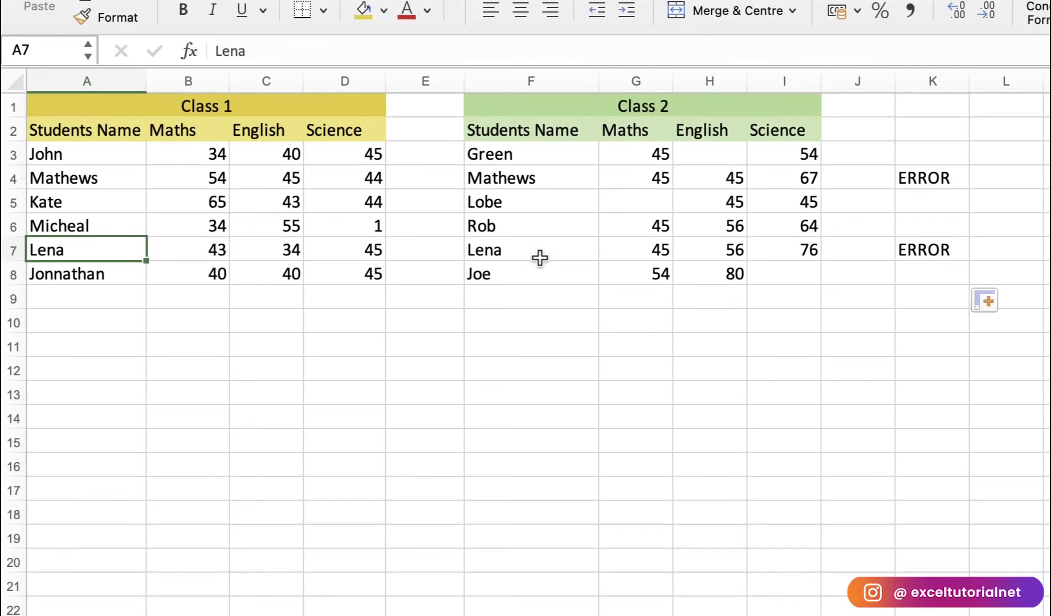
{"action": "left_click", "coordinate": [533, 303]}
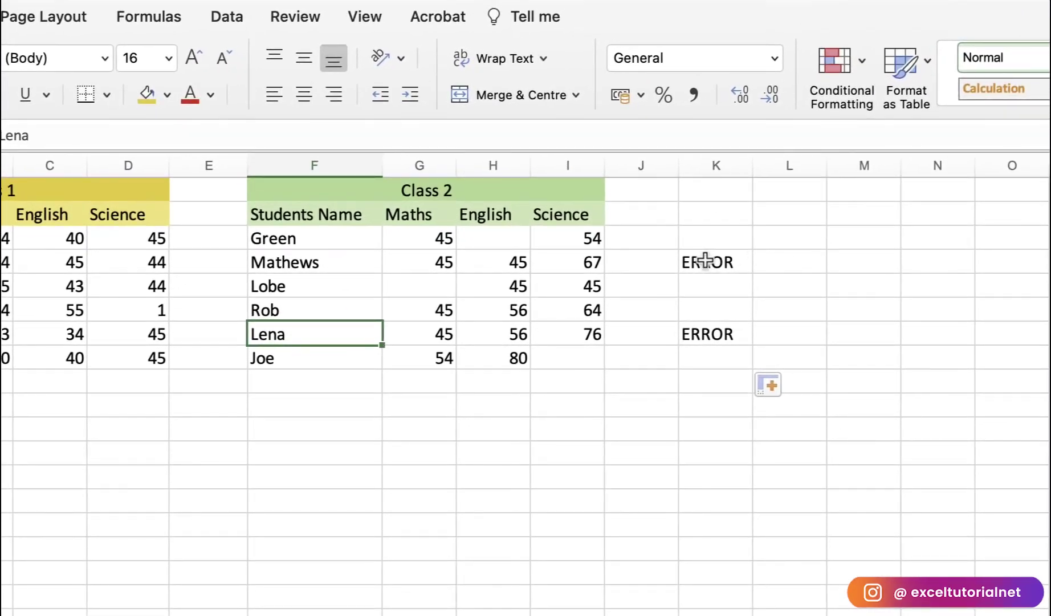
Step: Clear the contents of K2:K8
{"action": "left_click", "coordinate": [922, 176]}
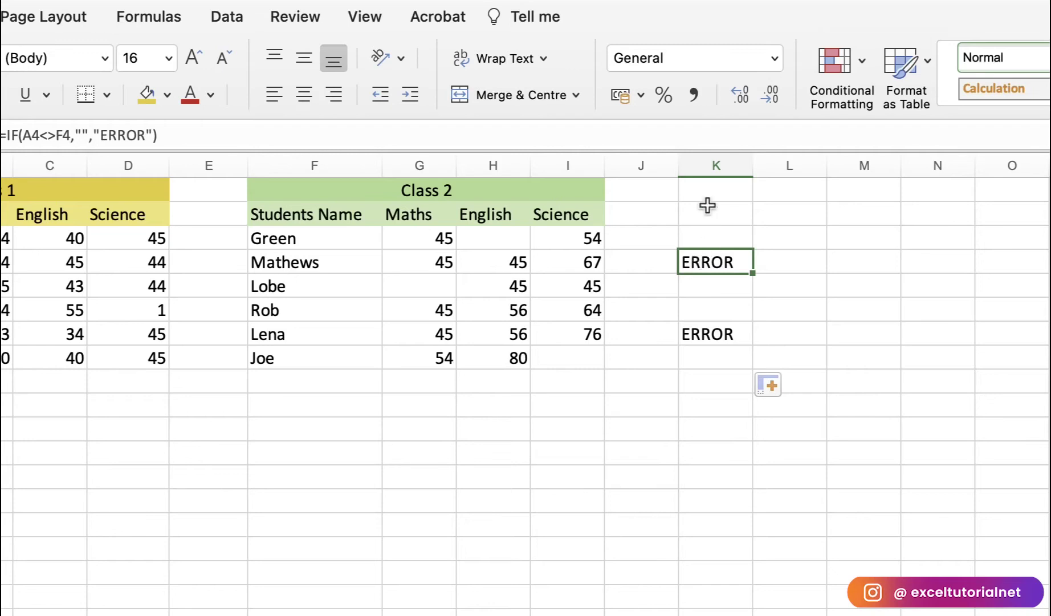
{"action": "left_click_drag", "start_coordinate": [711, 225], "coordinate": [712, 350]}
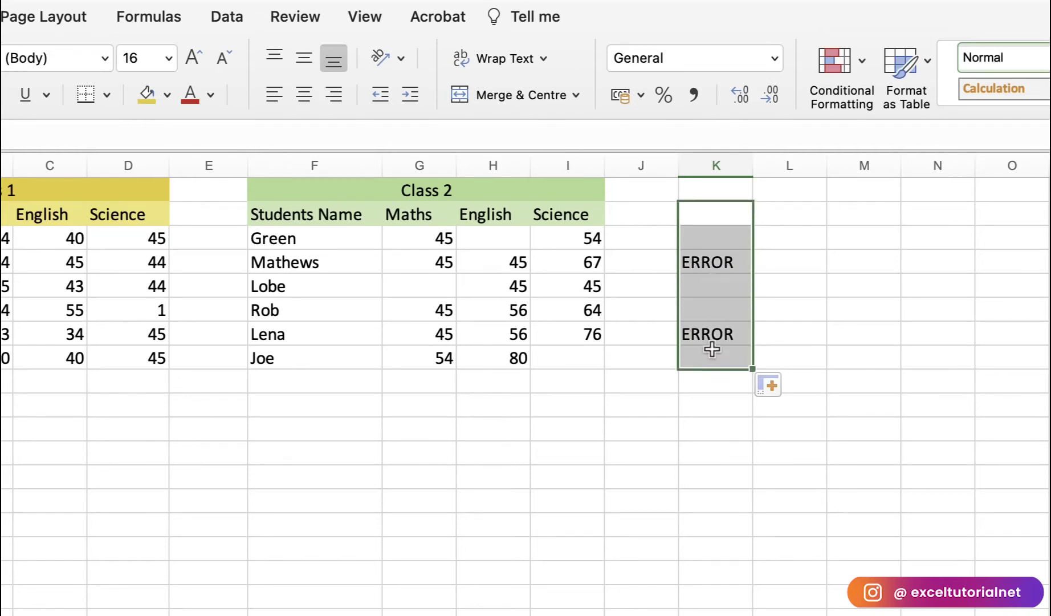
{"action": "key", "text": "Delete"}
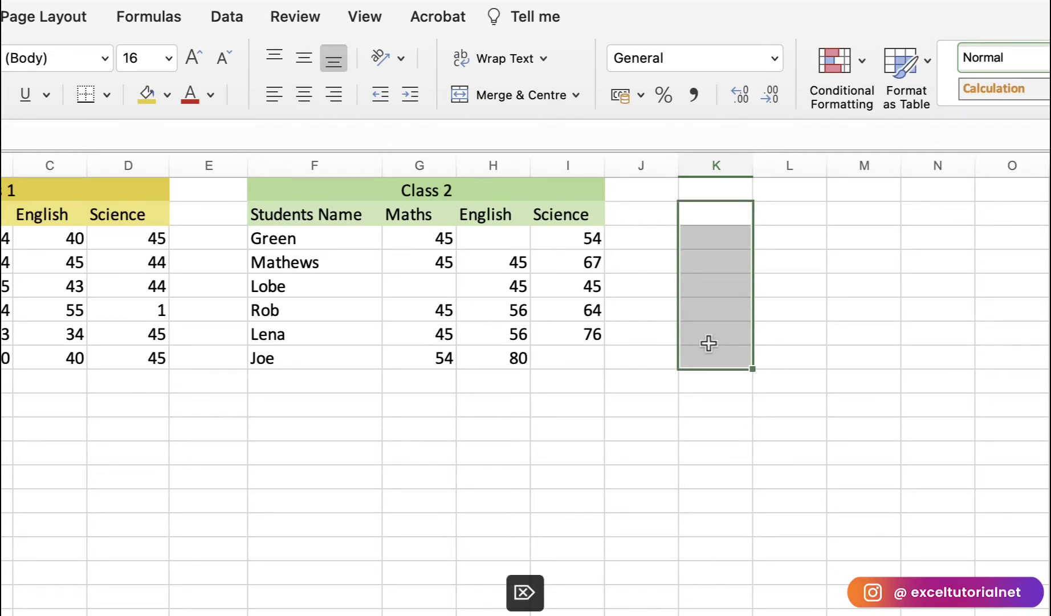
Step: Examine the row 3 entries of both classes, focusing on the Maths marks
{"action": "left_click", "coordinate": [711, 237]}
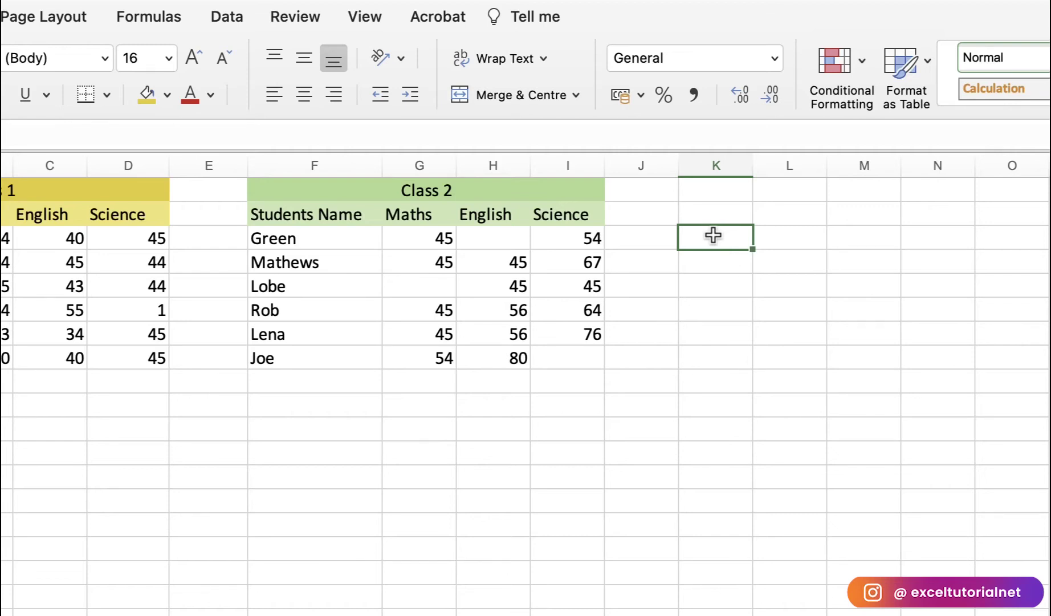
{"action": "left_click", "coordinate": [467, 239]}
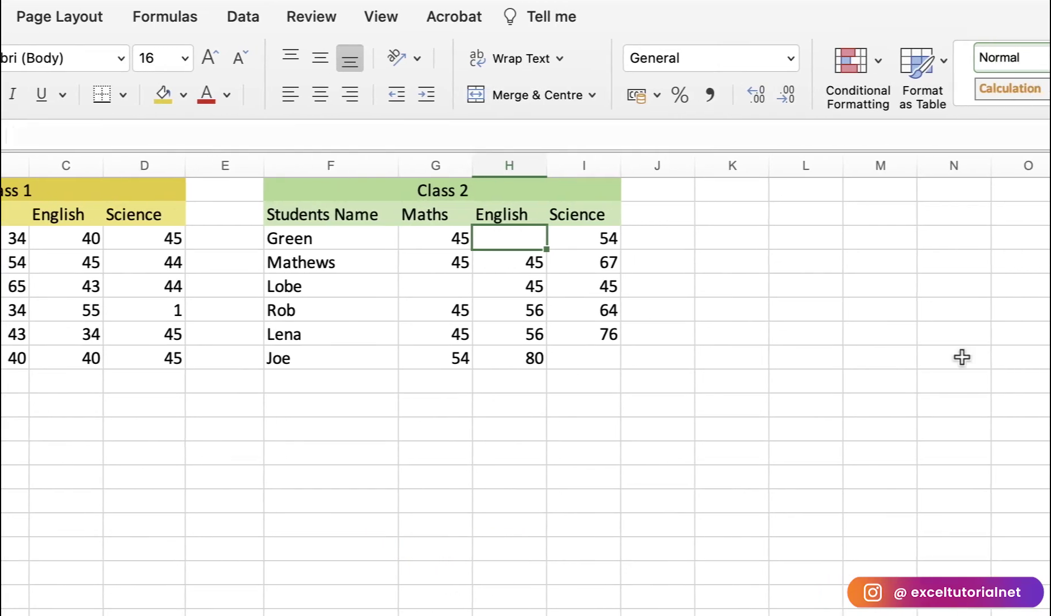
{"action": "left_click", "coordinate": [788, 240]}
{"action": "left_click", "coordinate": [424, 234]}
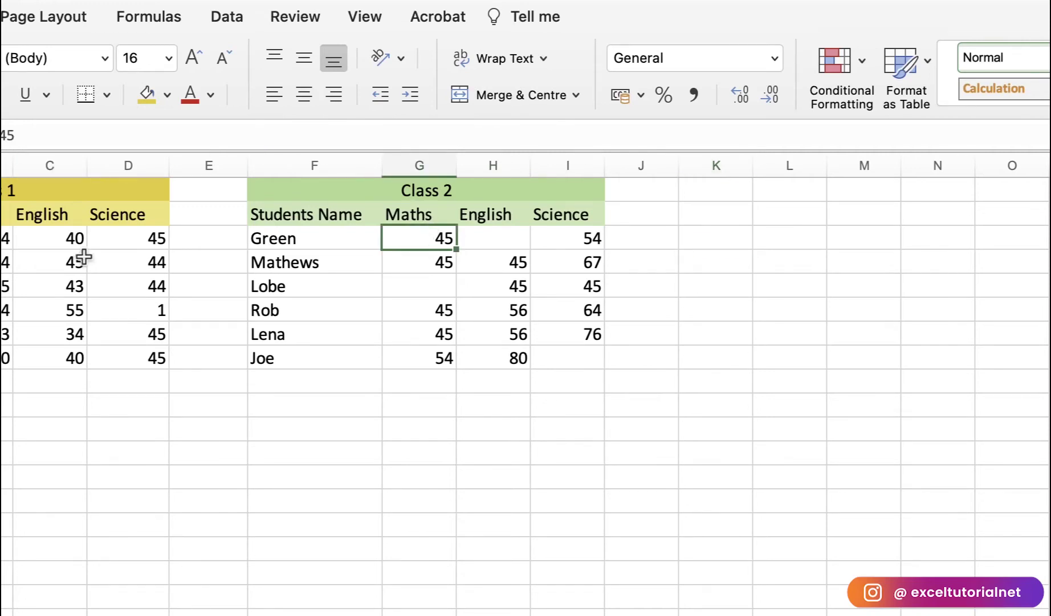
{"action": "left_click", "coordinate": [718, 244]}
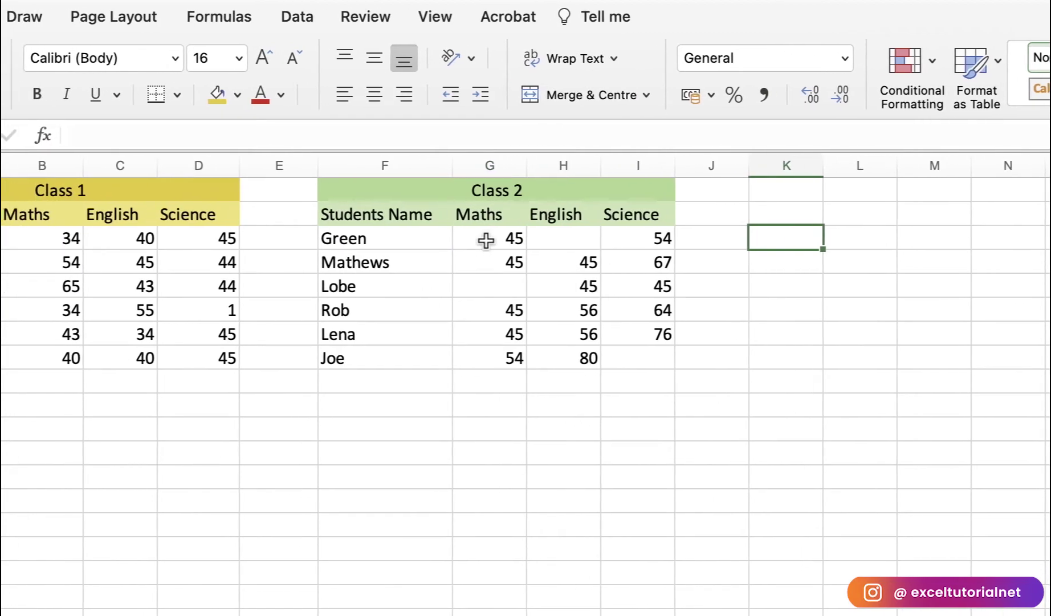
{"action": "left_click", "coordinate": [490, 235]}
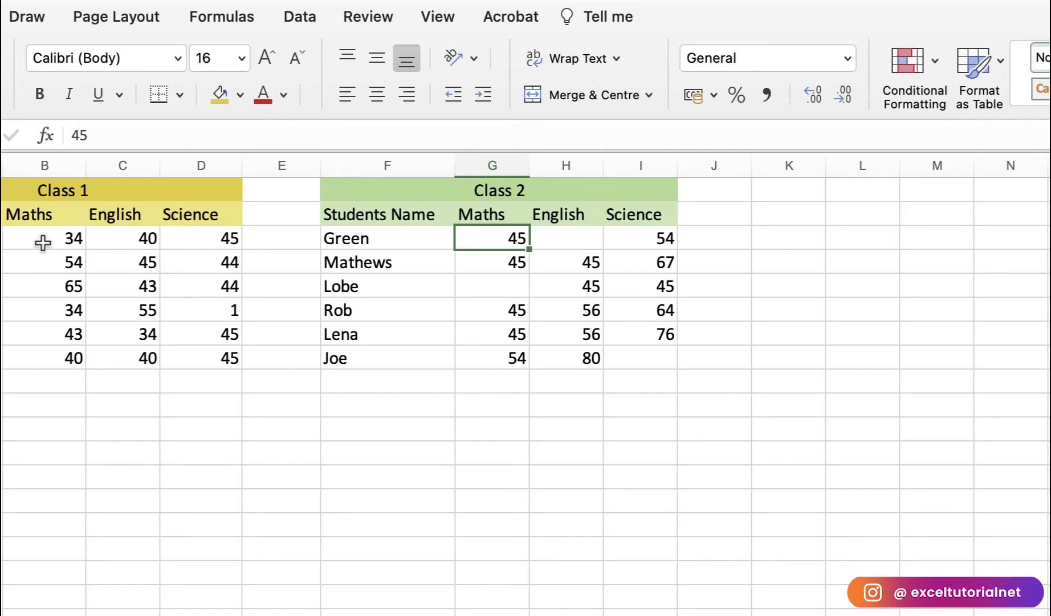
{"action": "left_click", "coordinate": [5, 244]}
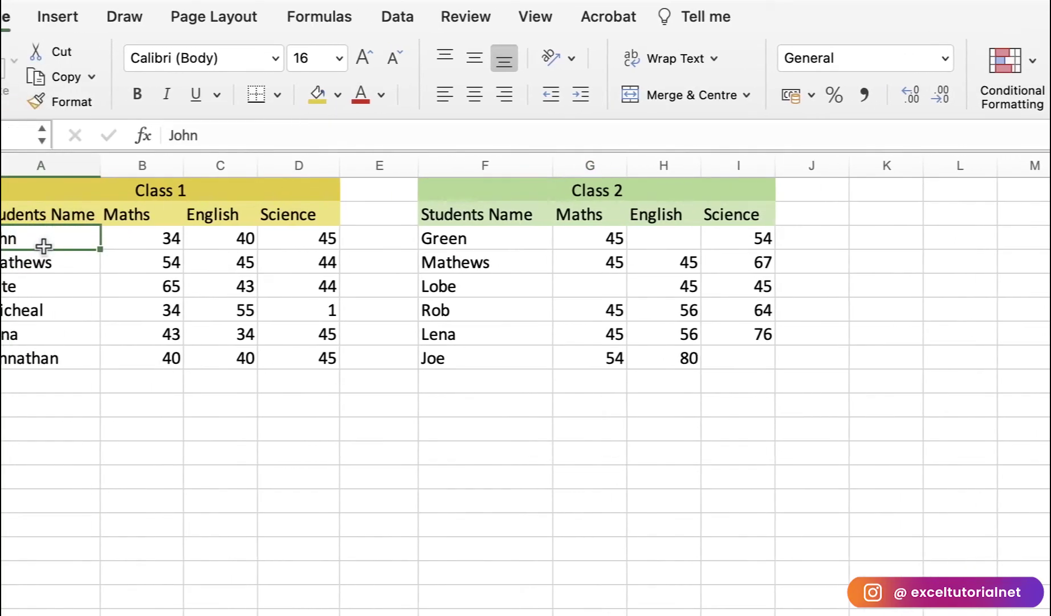
Step: Enter =G3-B3 in K3 to calculate the difference between the first students' Maths marks
{"action": "left_click", "coordinate": [936, 234]}
{"action": "type", "text": "="}
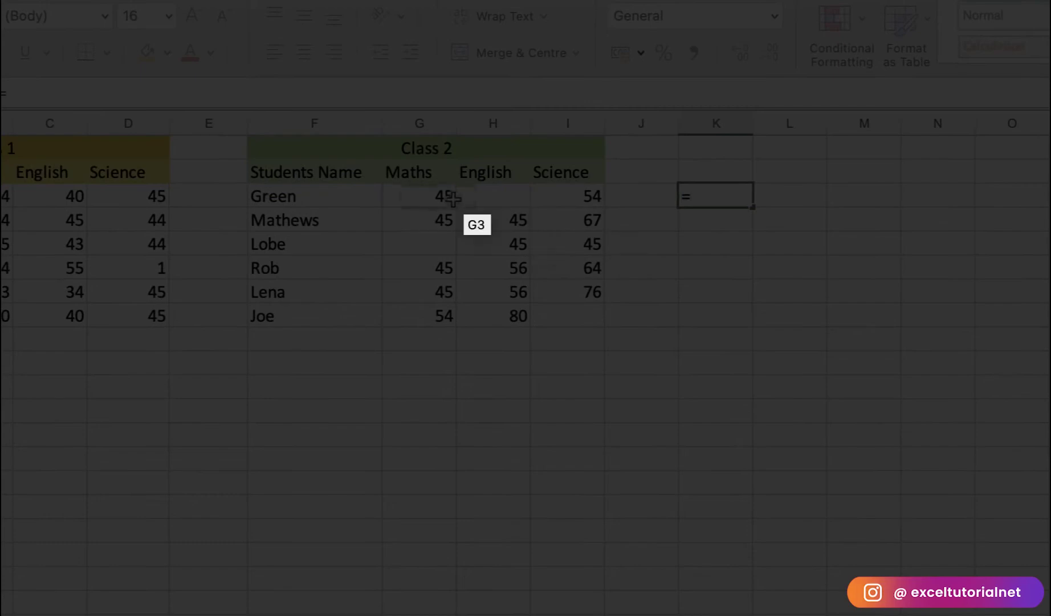
{"action": "left_click", "coordinate": [447, 202]}
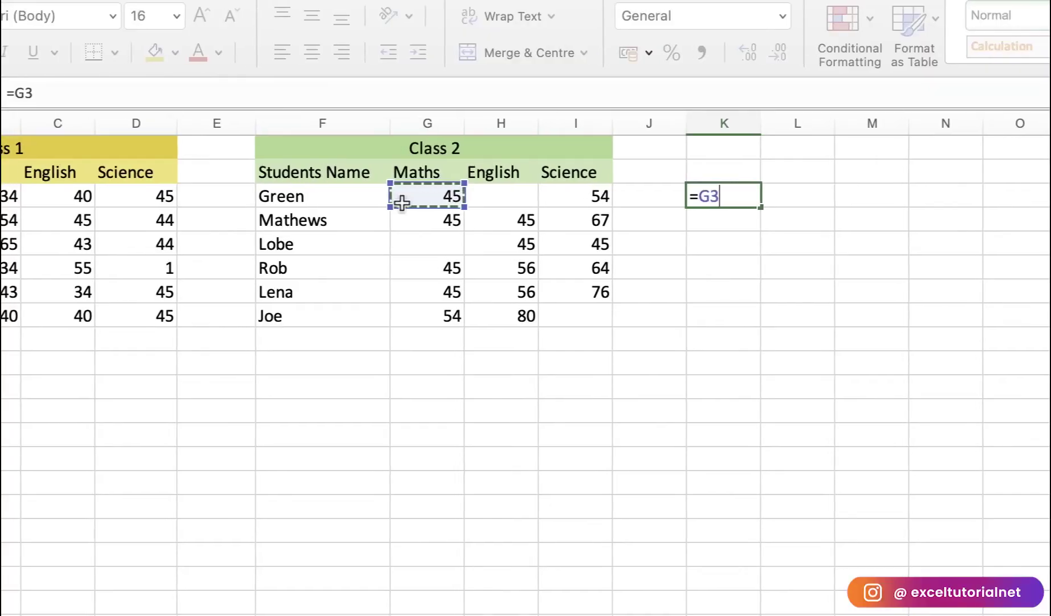
{"action": "type", "text": "-"}
{"action": "left_click", "coordinate": [47, 204]}
{"action": "left_click", "coordinate": [65, 201]}
{"action": "key", "text": "Return"}
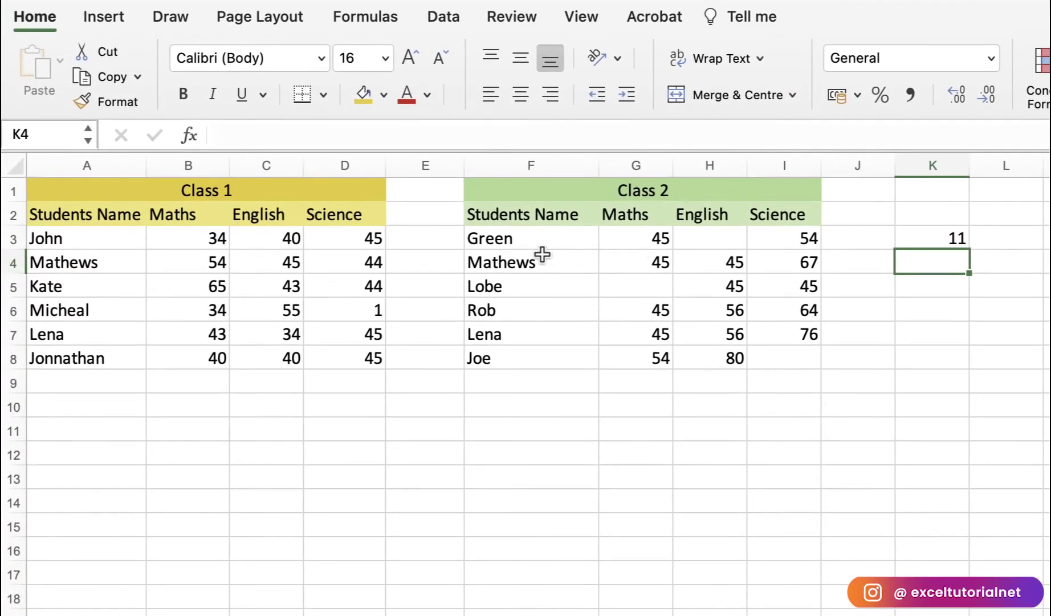
{"action": "left_click", "coordinate": [514, 239]}
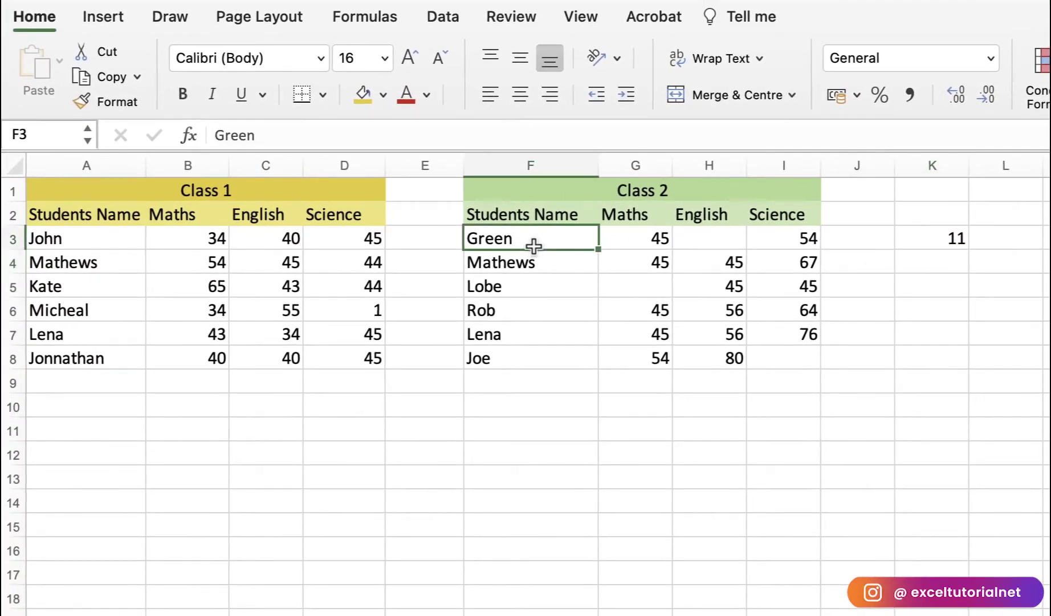
Step: Check the formula in K3 and examine the row 5 entries of both classes, focusing on the Class 2 Maths mark
{"action": "left_click", "coordinate": [839, 240]}
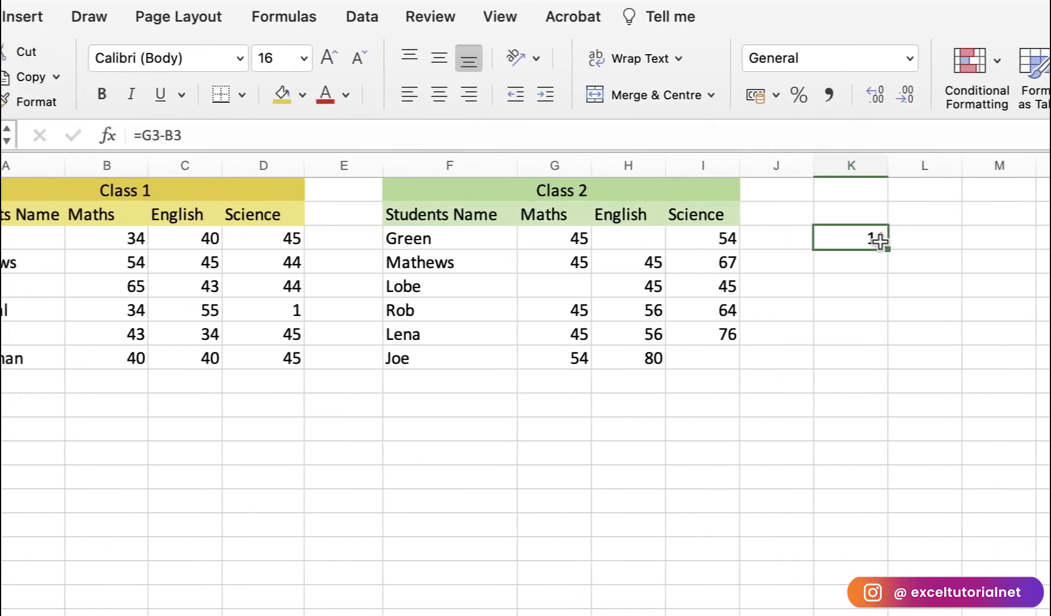
{"action": "left_click", "coordinate": [51, 239]}
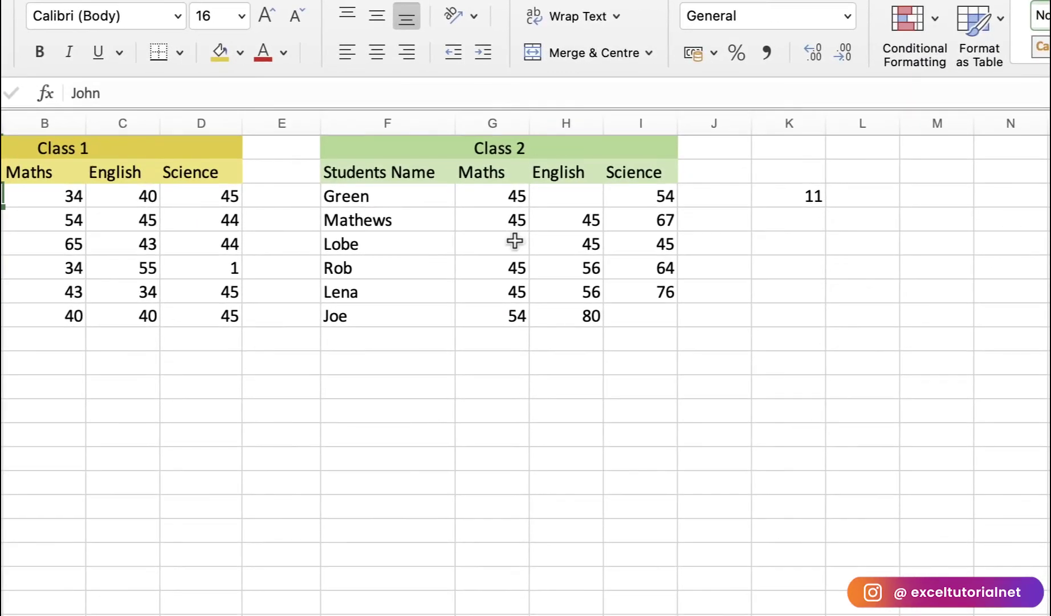
{"action": "left_click", "coordinate": [659, 283]}
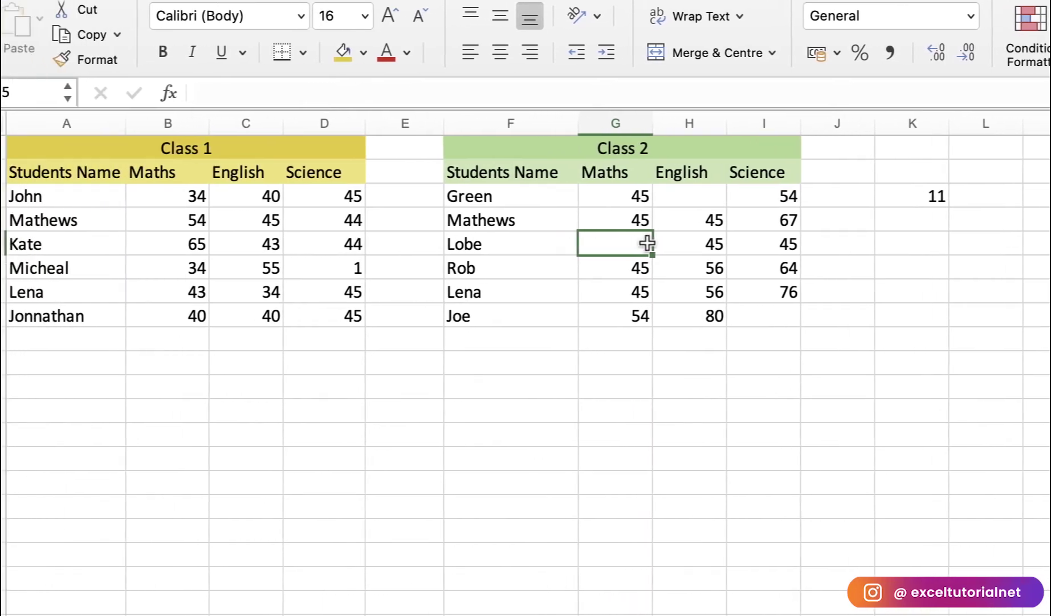
{"action": "left_click", "coordinate": [4, 244]}
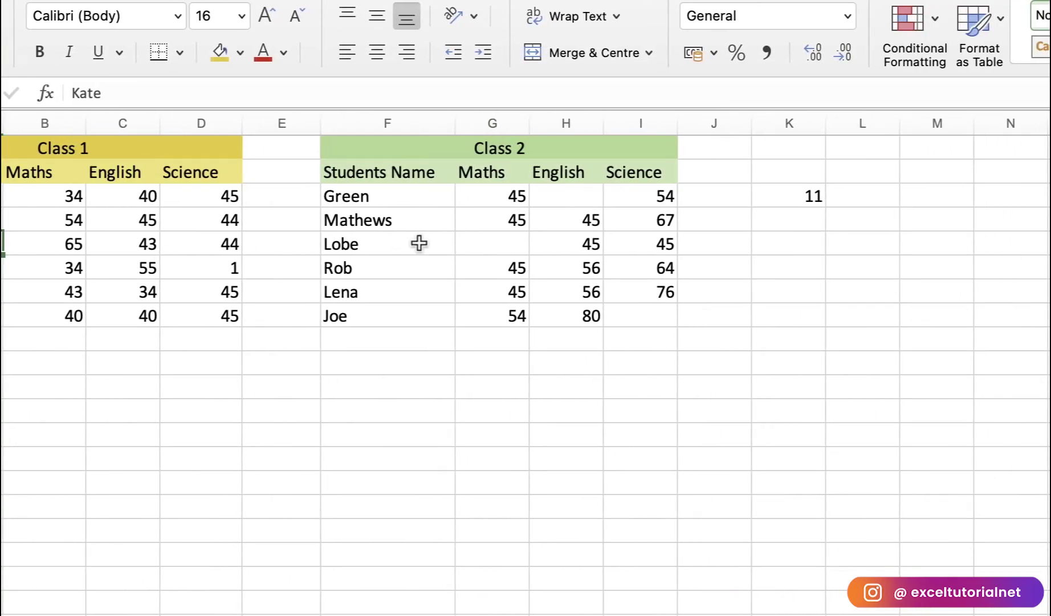
{"action": "left_click", "coordinate": [556, 250]}
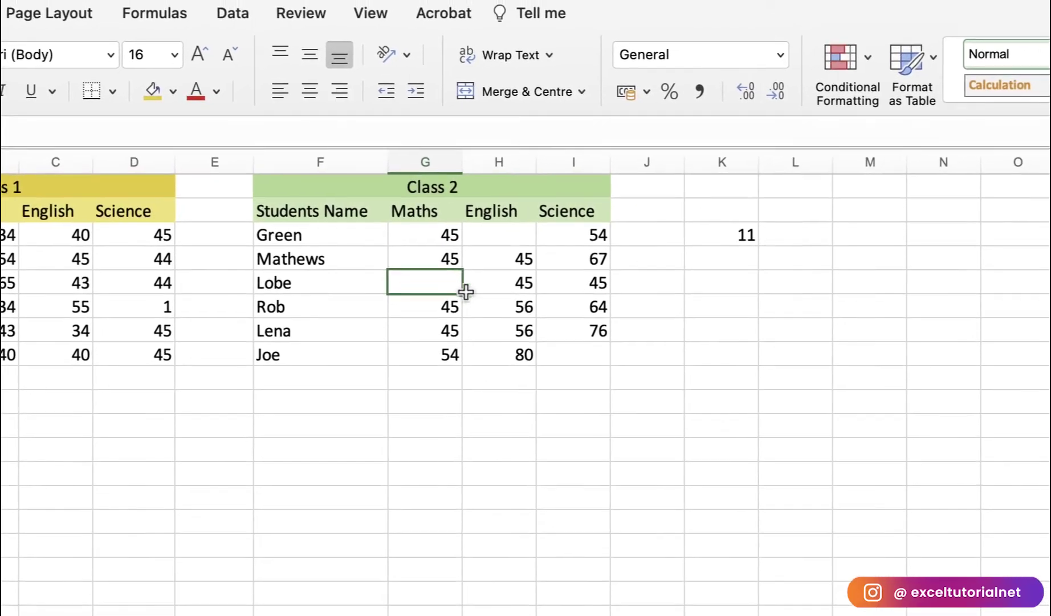
Step: Fill the K3 subtraction formula down to K8 and check the row 5 difference against the Maths marks in G5 and B5
{"action": "left_click", "coordinate": [800, 205]}
{"action": "left_click_drag", "start_coordinate": [752, 247], "coordinate": [747, 352]}
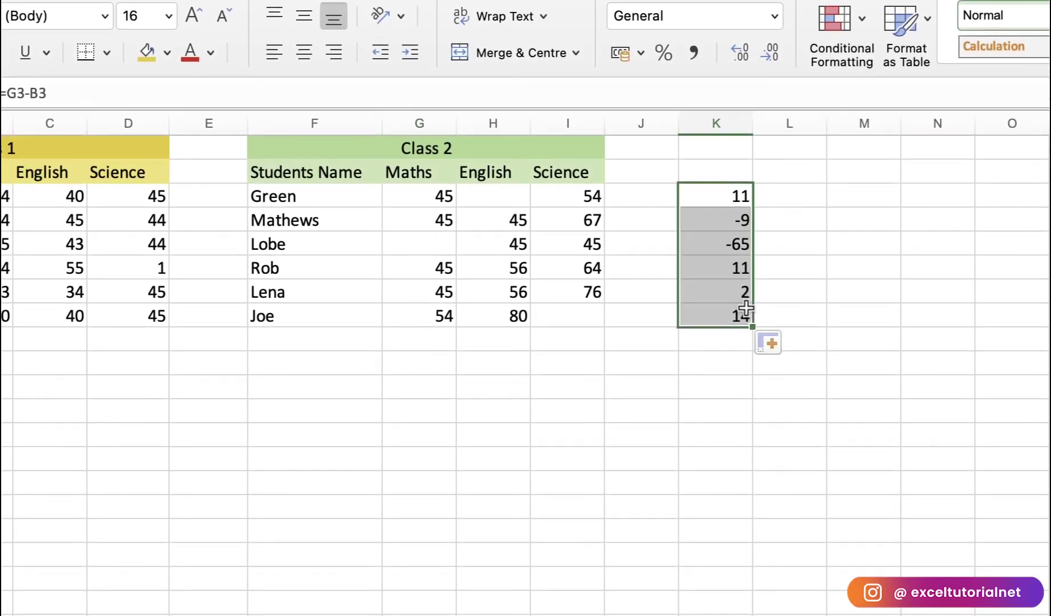
{"action": "left_click", "coordinate": [742, 249]}
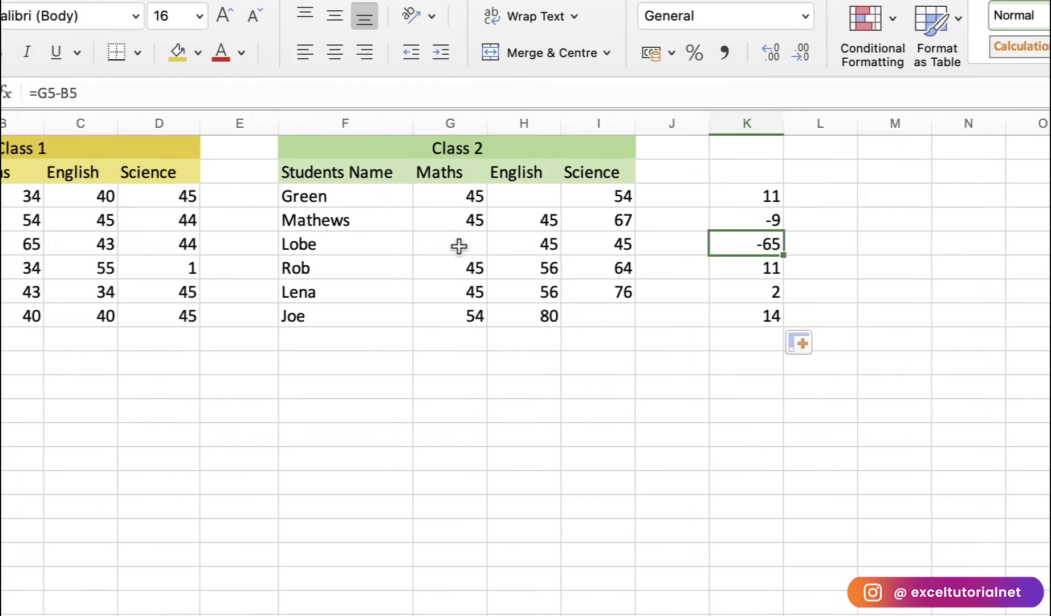
{"action": "left_click", "coordinate": [459, 245]}
{"action": "left_click", "coordinate": [3, 245]}
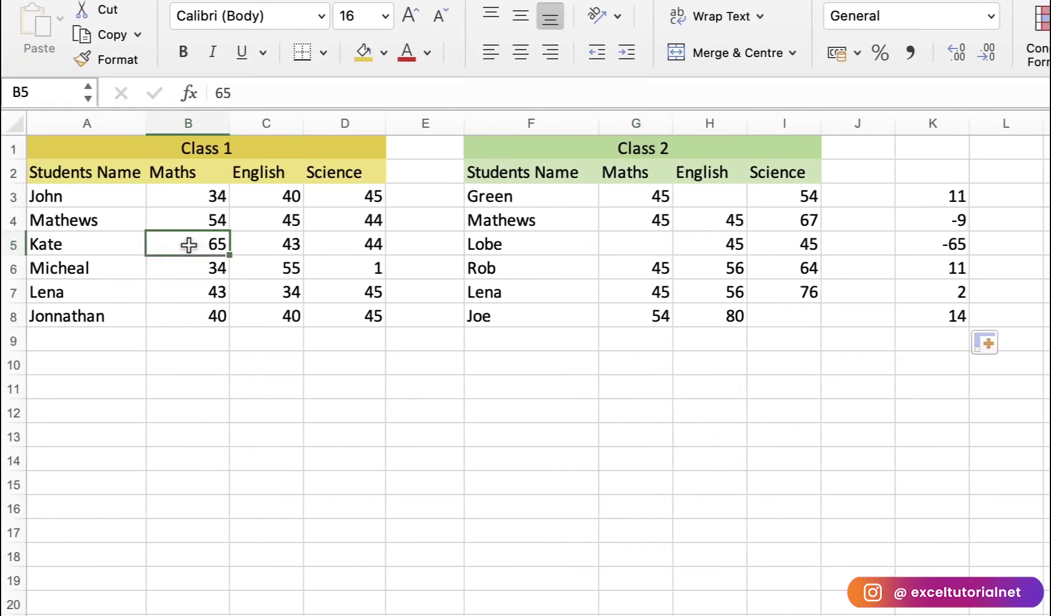
Step: Undo the fill of the subtraction formula in K4:K8
{"action": "left_click", "coordinate": [947, 196]}
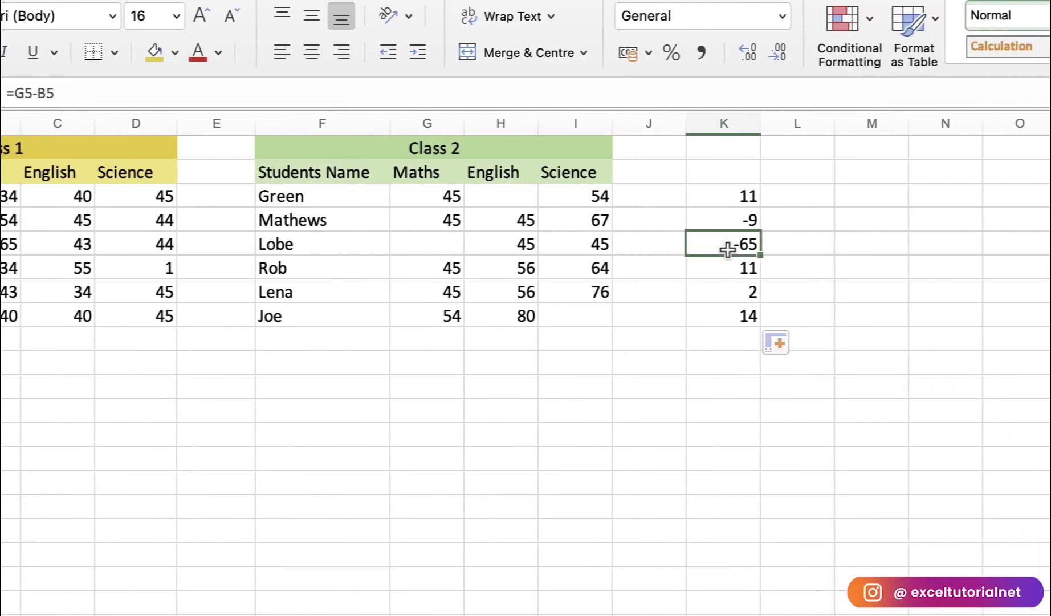
{"action": "key", "text": "ctrl+z"}
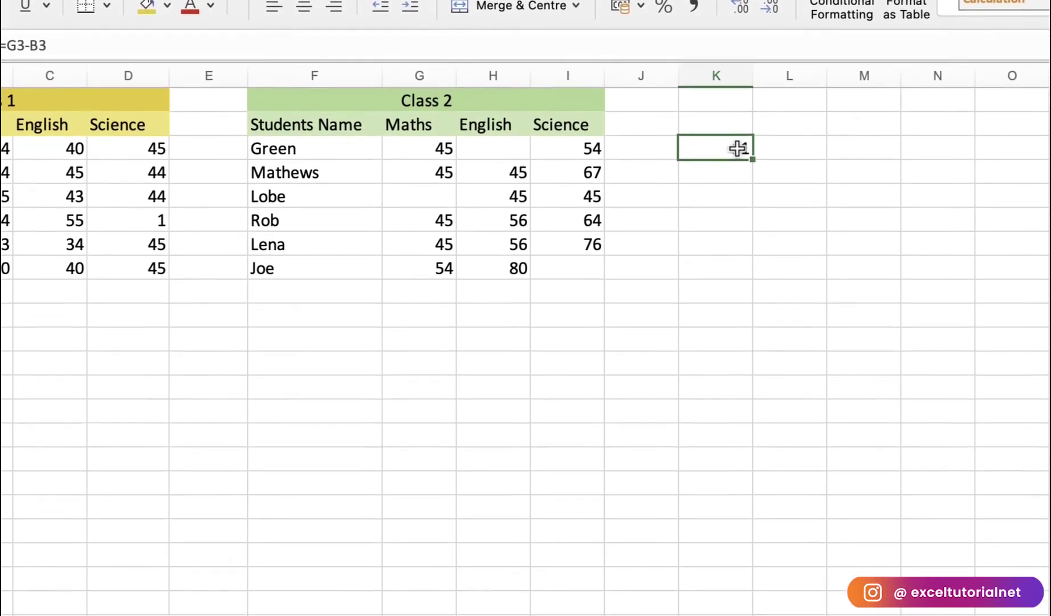
Step: Replace the K3 formula with an IF function whose logical test is G3<>""
{"action": "double_click", "coordinate": [694, 196]}
{"action": "type", "text": "if"}
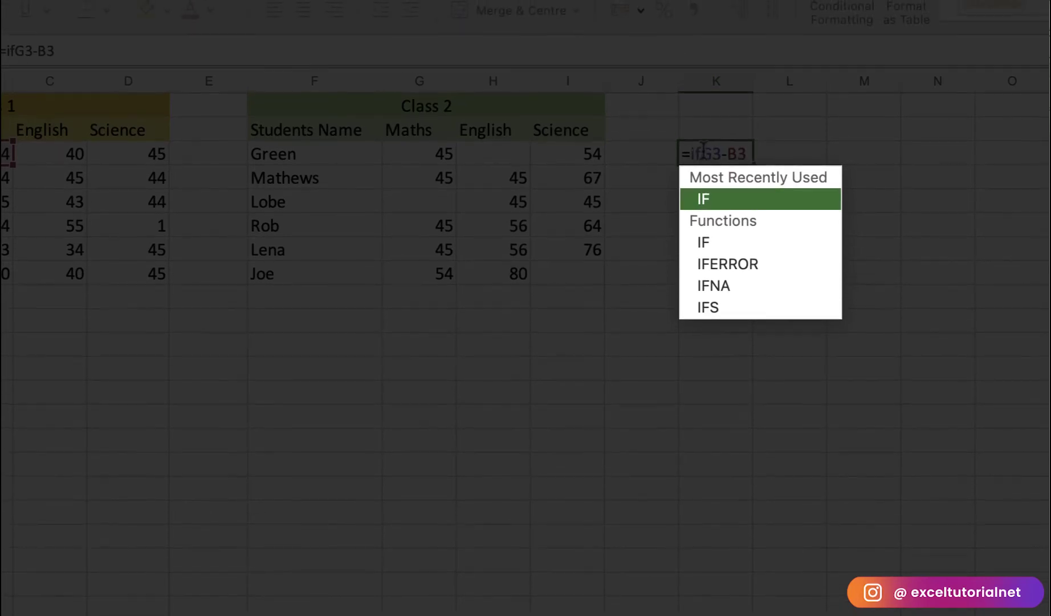
{"action": "key", "text": "Delete"}
{"action": "key", "text": "Delete"}
{"action": "key", "text": "Delete"}
{"action": "key", "text": "Delete"}
{"action": "key", "text": "Delete"}
{"action": "key", "text": "Tab"}
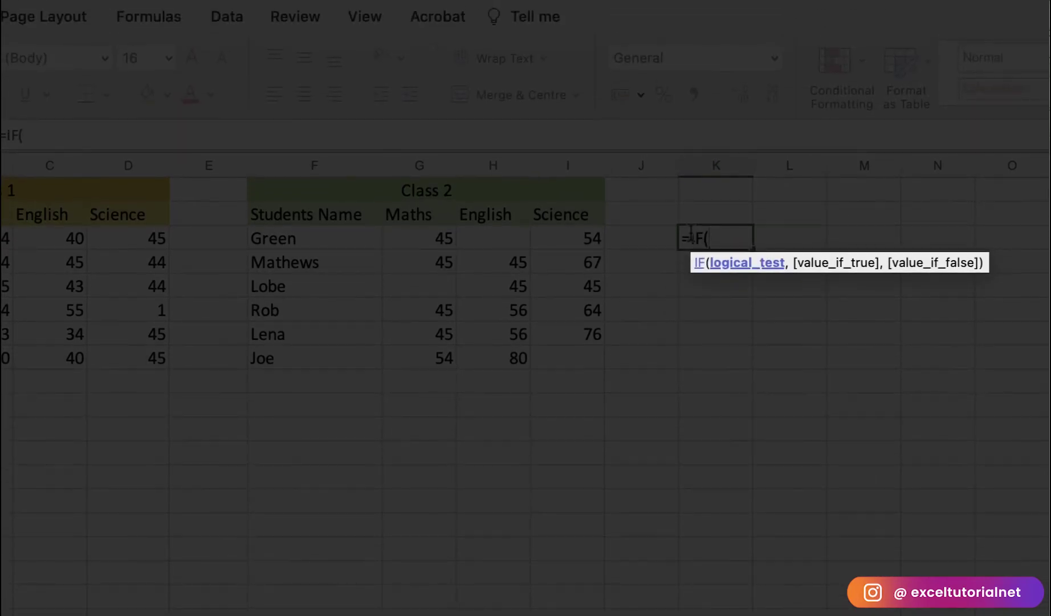
{"action": "left_click", "coordinate": [443, 238]}
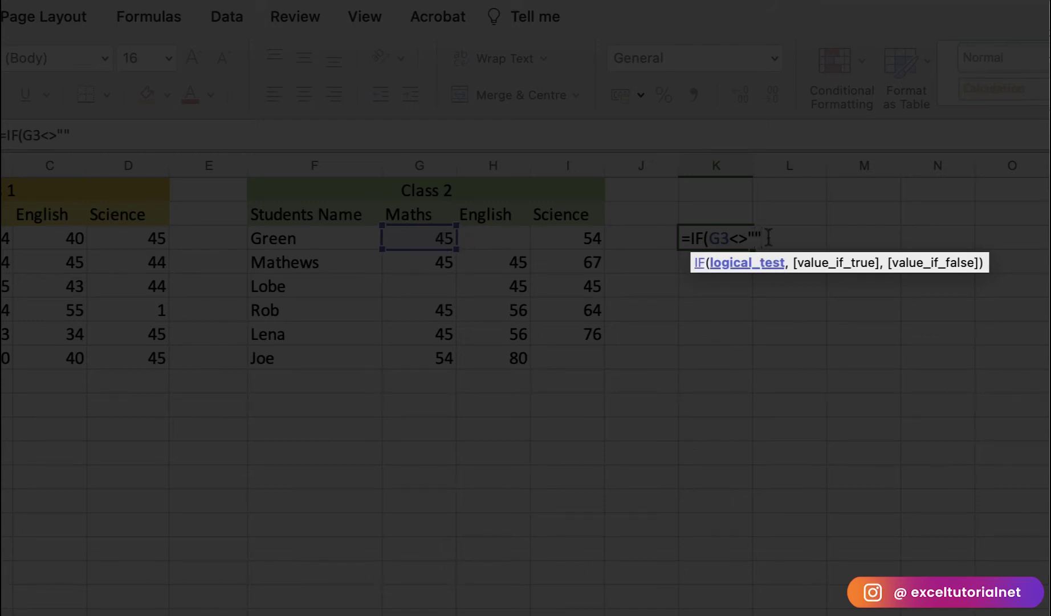
{"action": "type", "text": ","}
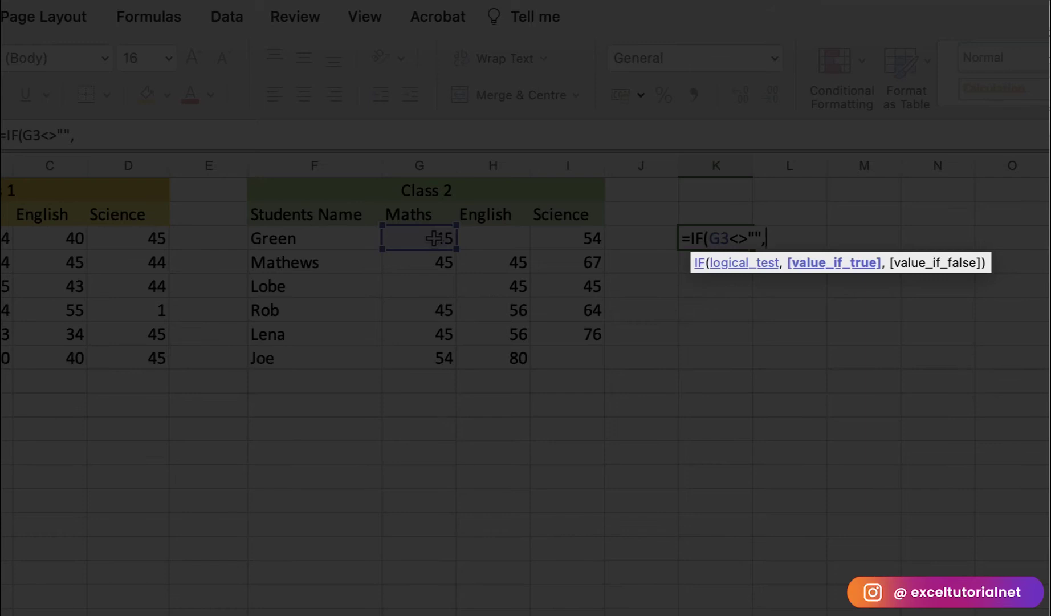
Step: Complete the K3 formula as =IF(G3<>"",G3-B3,"") so it subtracts the Maths marks only when G3 has a value
{"action": "left_click", "coordinate": [202, 239]}
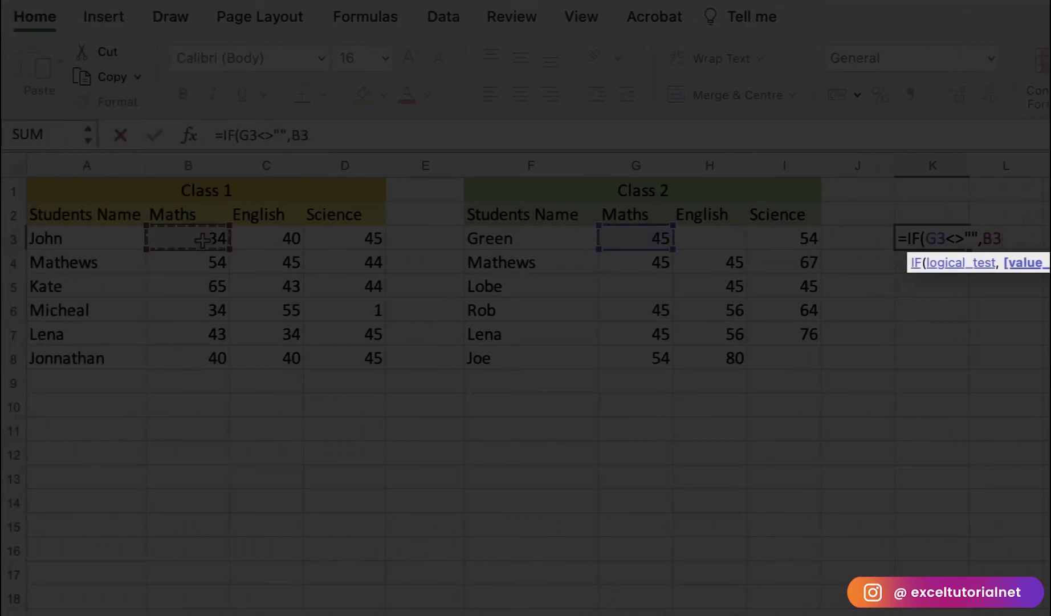
{"action": "left_click", "coordinate": [659, 237]}
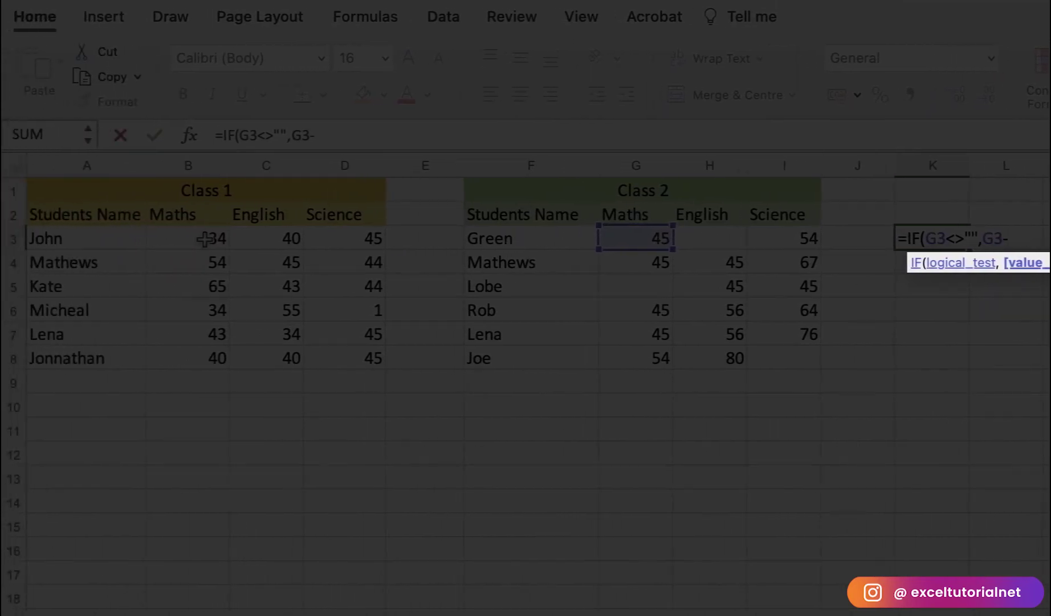
{"action": "left_click", "coordinate": [204, 240]}
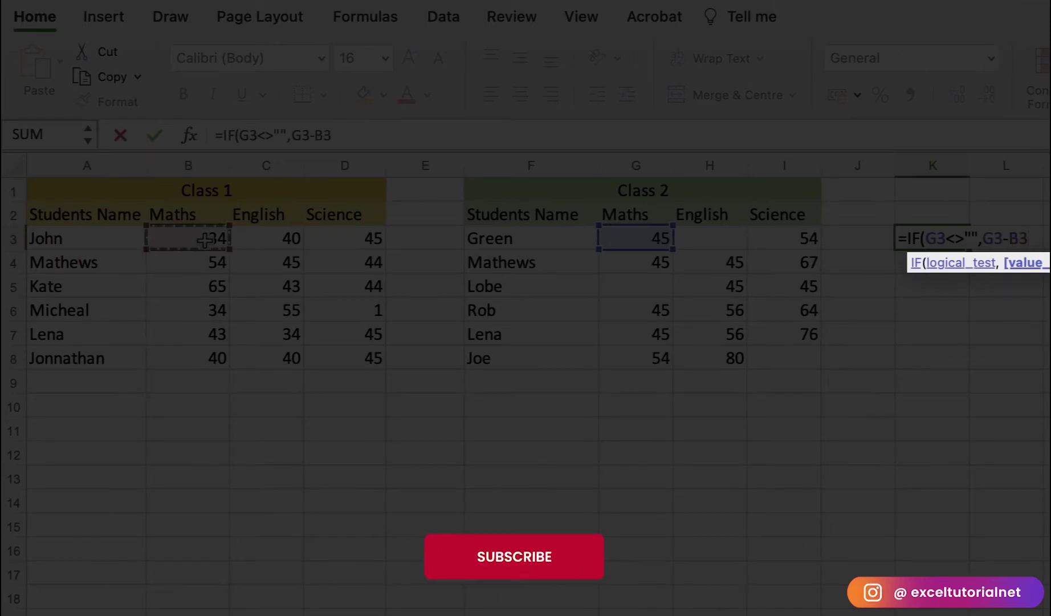
{"action": "type", "text": ","}
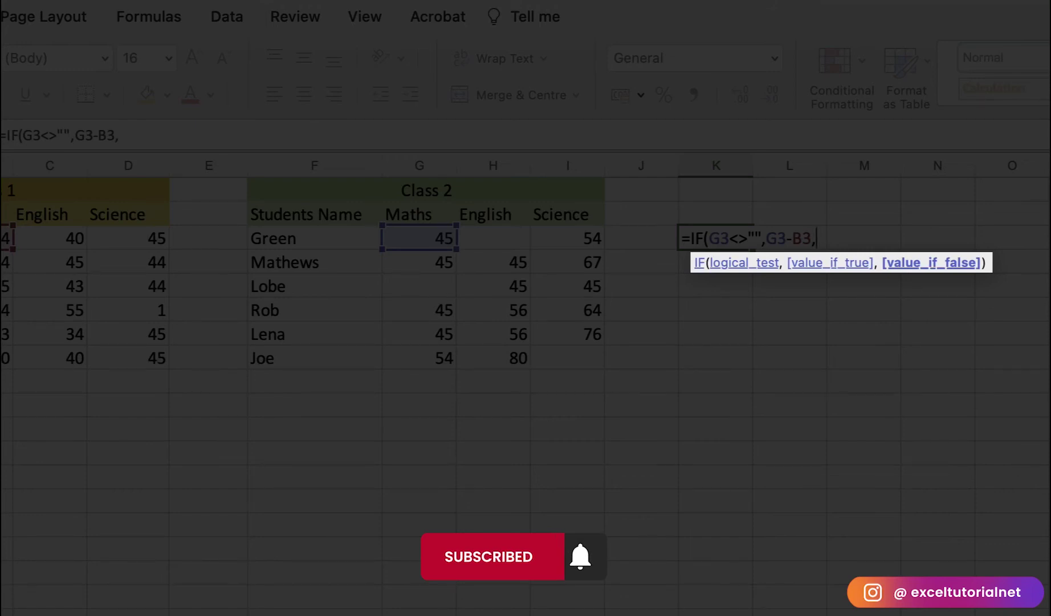
{"action": "type", "text": "\"\")"}
{"action": "key", "text": "Left"}
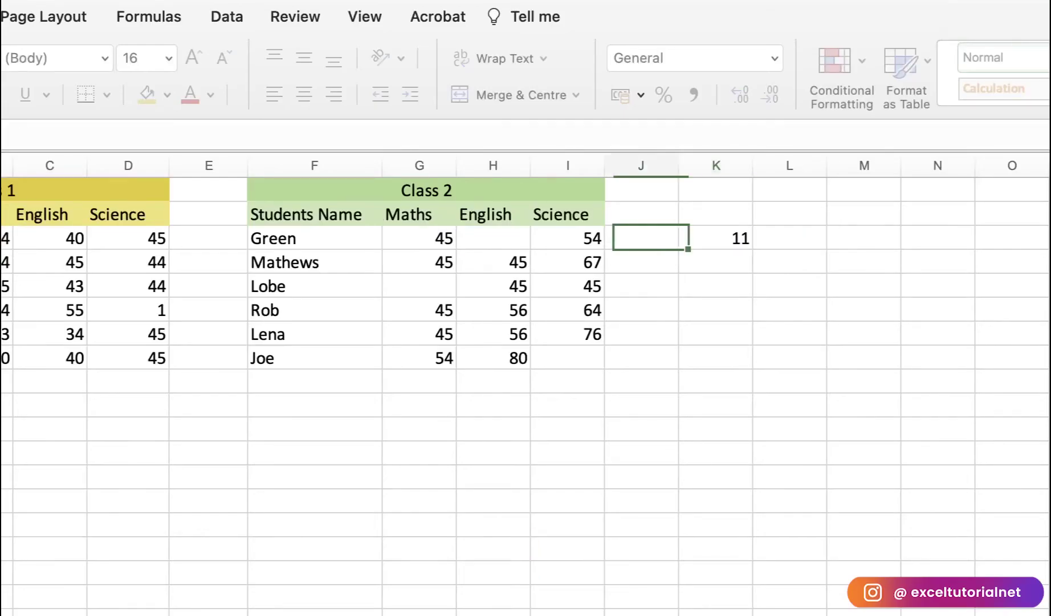
{"action": "key", "text": "Left"}
{"action": "key", "text": "Left"}
{"action": "key", "text": "Right"}
{"action": "key", "text": "Right"}
{"action": "key", "text": "Right"}
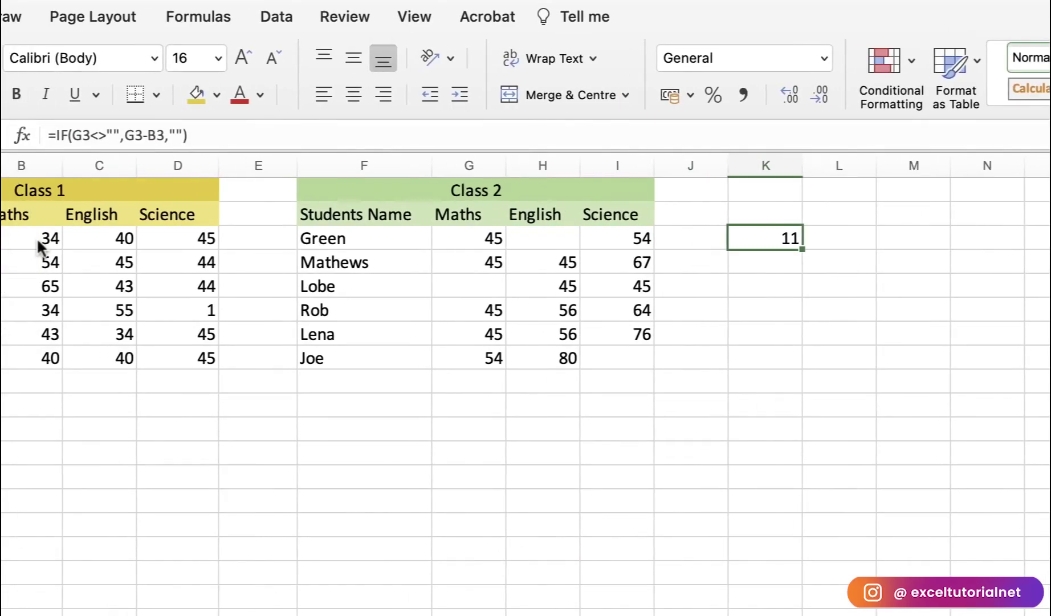
Step: Recheck the IF formula in K3 and fill it down through K8
{"action": "key", "text": "F2"}
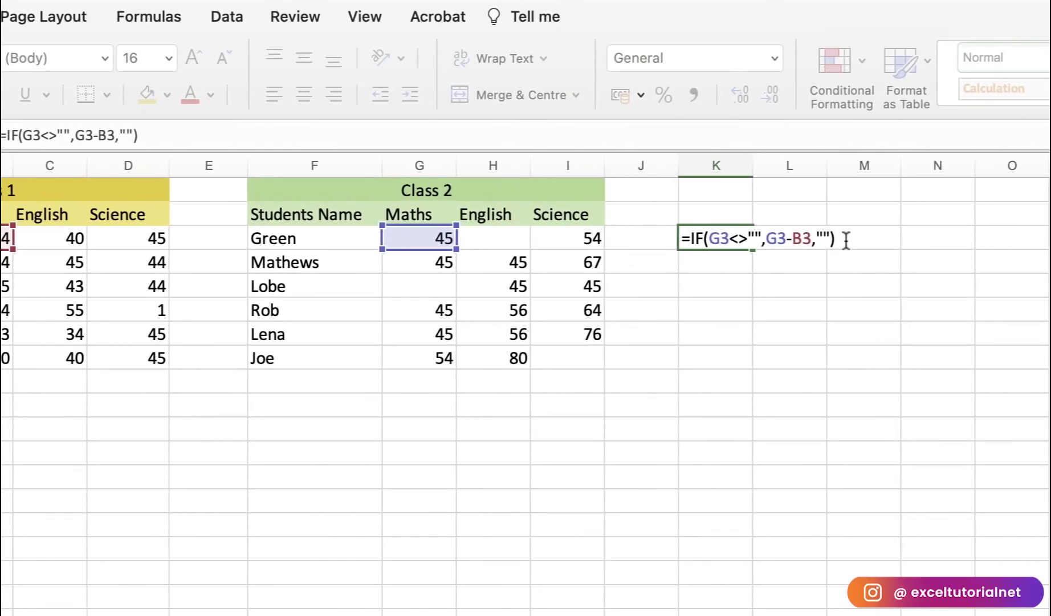
{"action": "key", "text": "Return"}
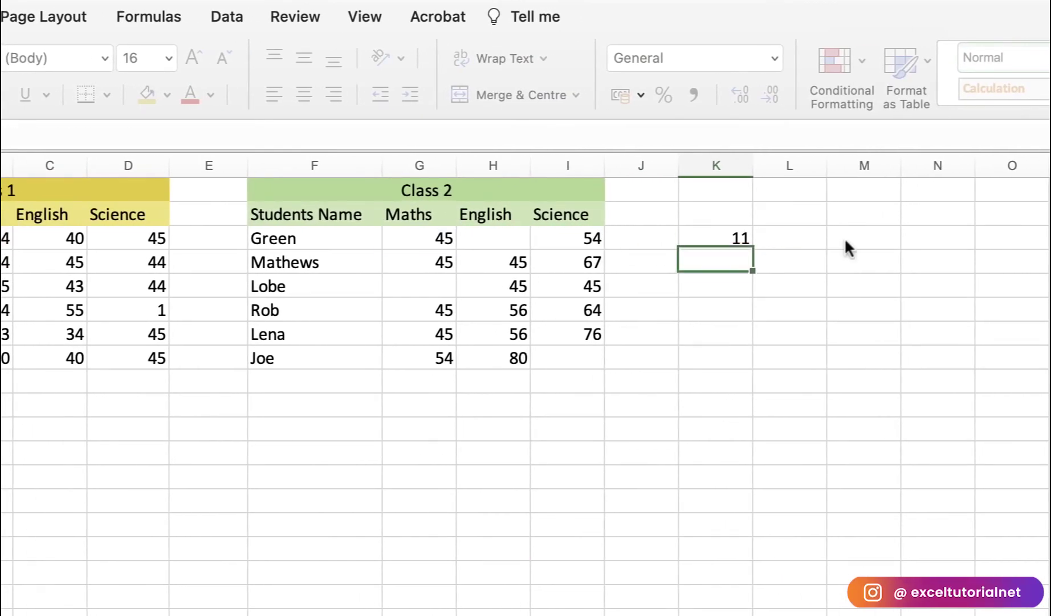
{"action": "left_click", "coordinate": [733, 235]}
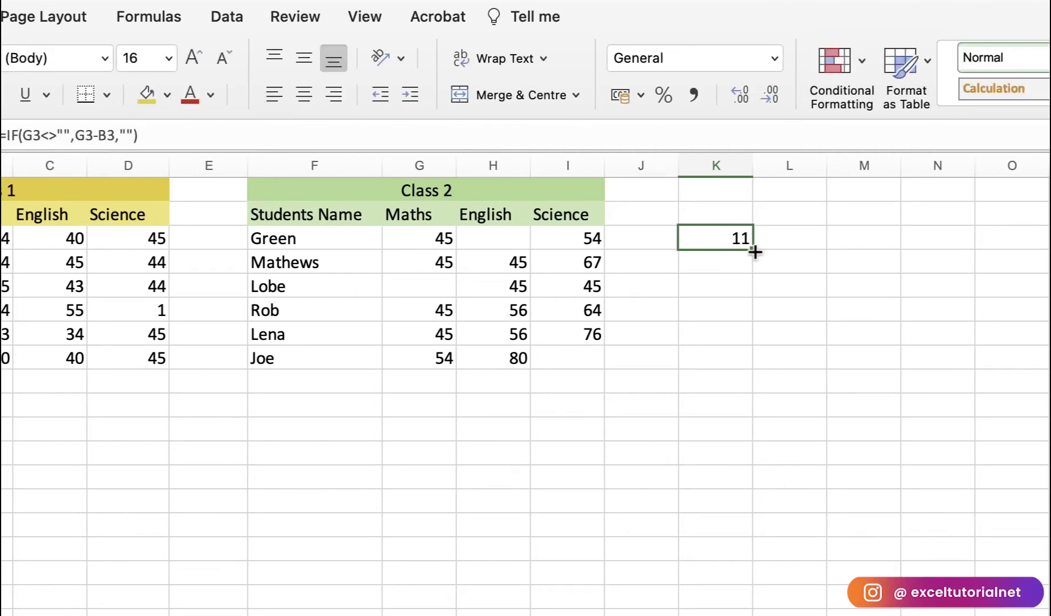
{"action": "left_click_drag", "start_coordinate": [752, 249], "coordinate": [743, 359]}
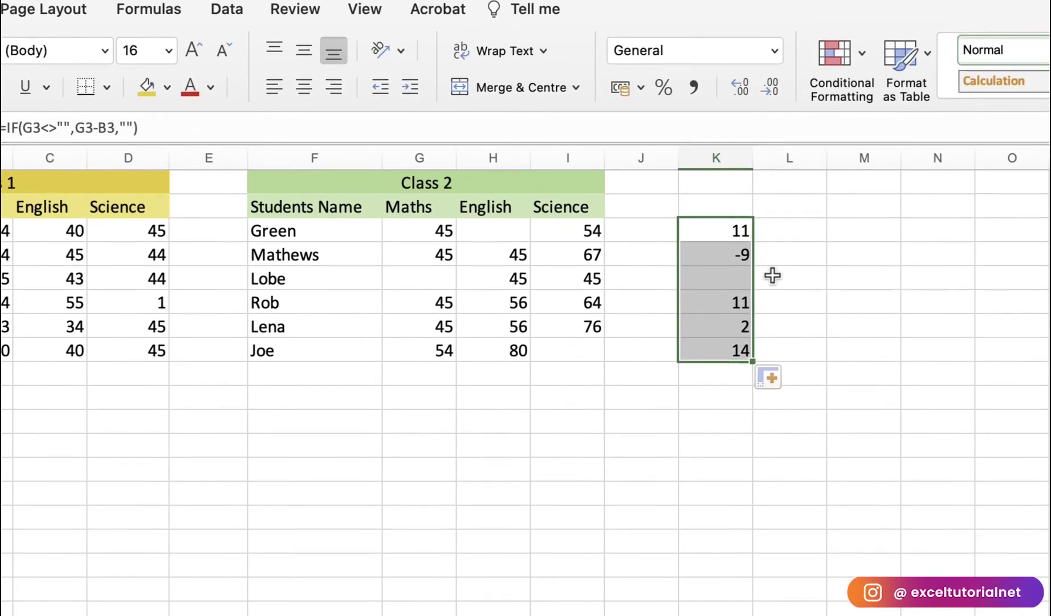
Step: Check the IF result in K5 against the Maths marks in G5 and B5
{"action": "left_click", "coordinate": [738, 284]}
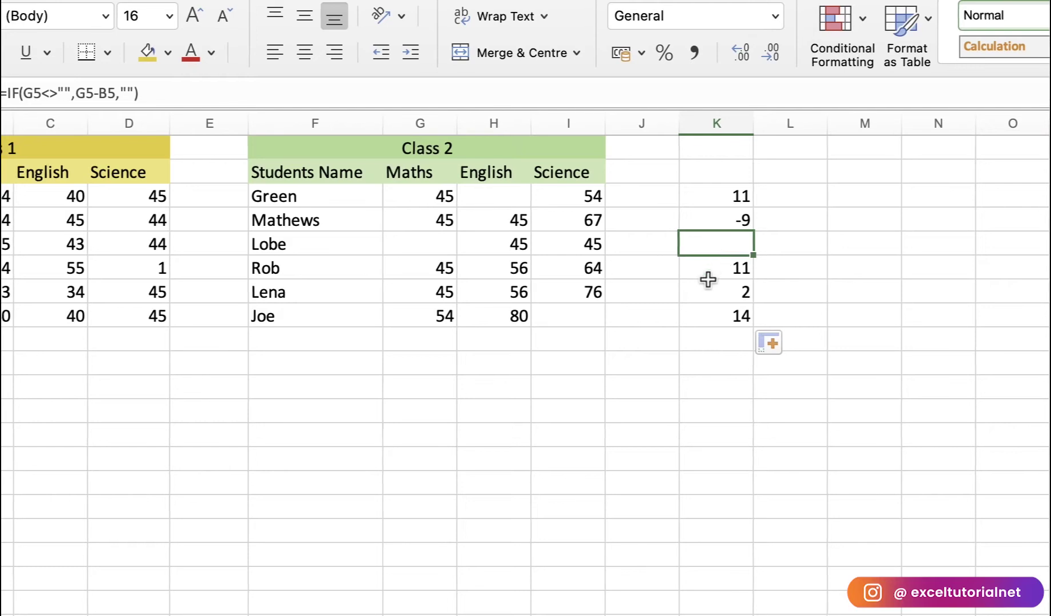
{"action": "left_click", "coordinate": [416, 242]}
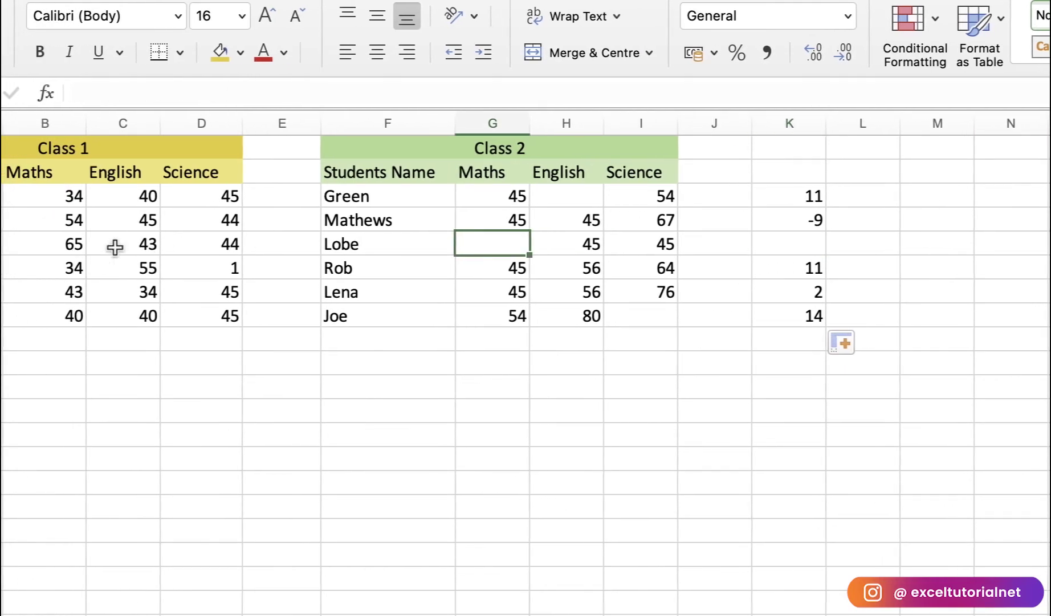
{"action": "left_click", "coordinate": [63, 244]}
{"action": "left_click", "coordinate": [484, 243]}
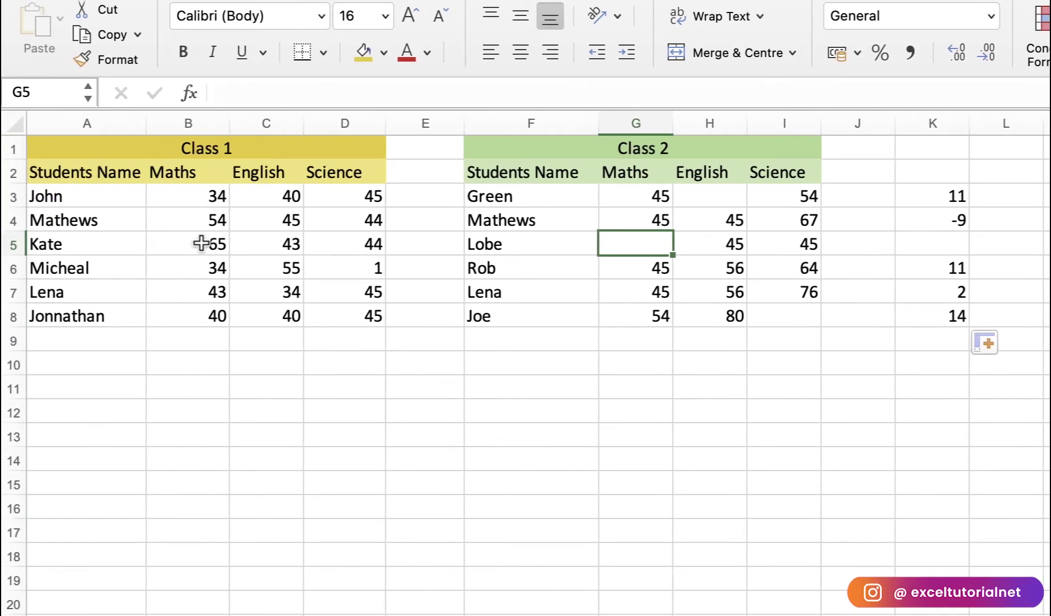
{"action": "left_click", "coordinate": [200, 243]}
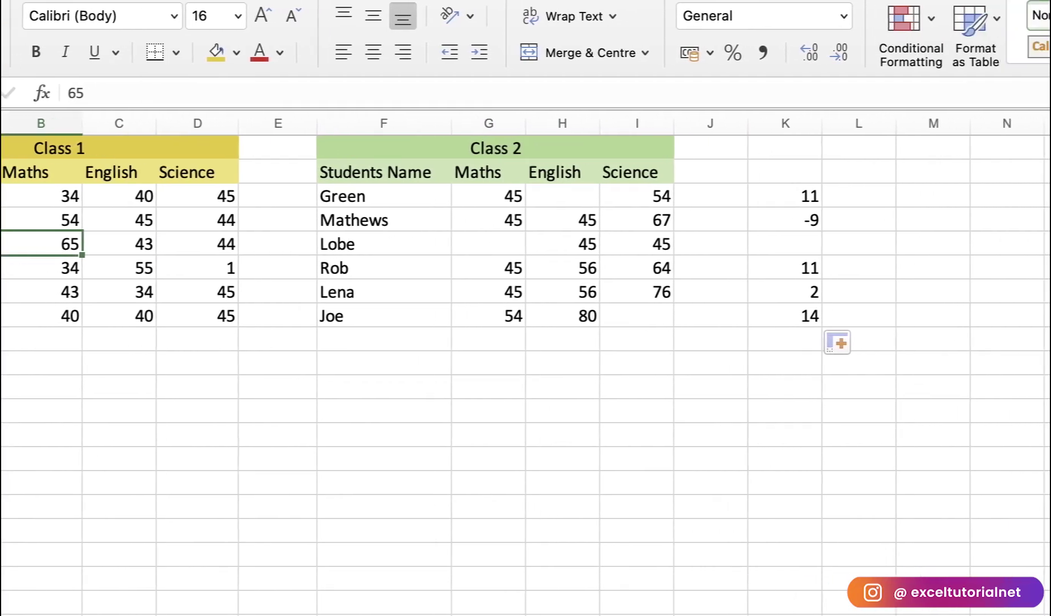
{"action": "left_click", "coordinate": [929, 246]}
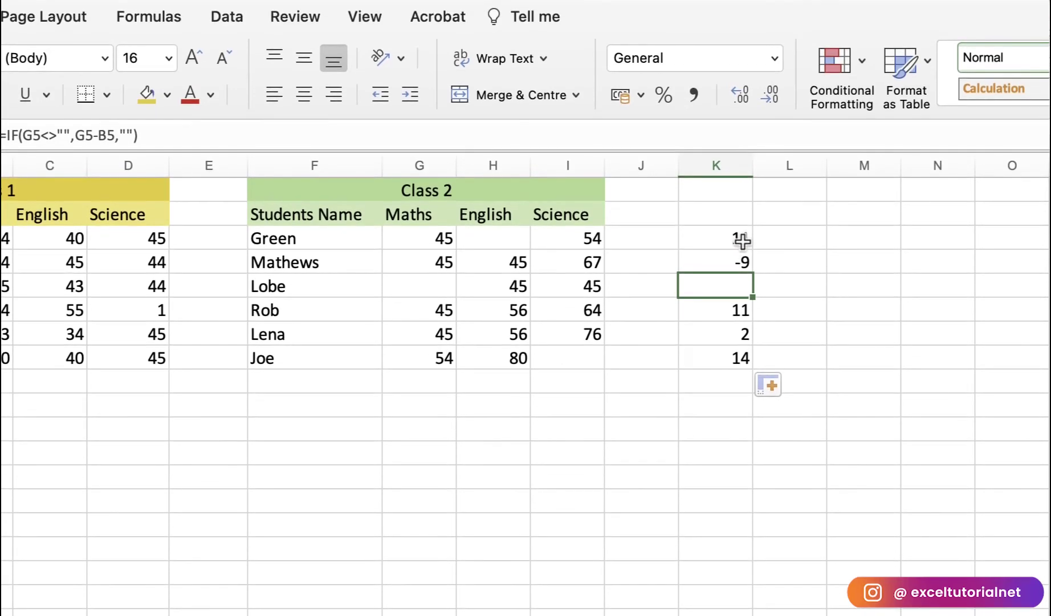
Step: Clear the contents of K3:K8
{"action": "left_click", "coordinate": [739, 194]}
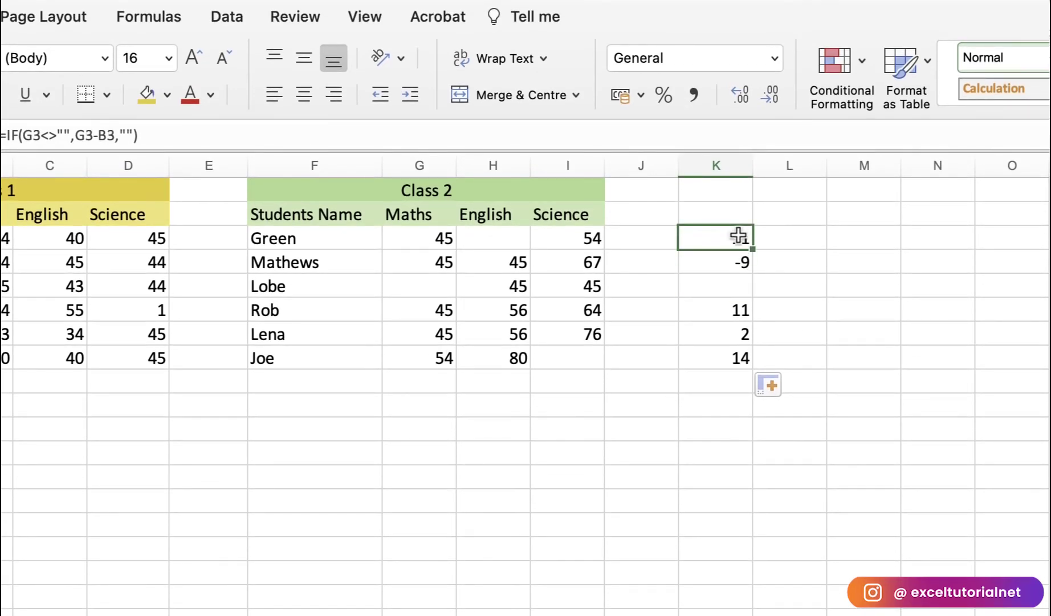
{"action": "left_click_drag", "start_coordinate": [739, 236], "coordinate": [731, 348]}
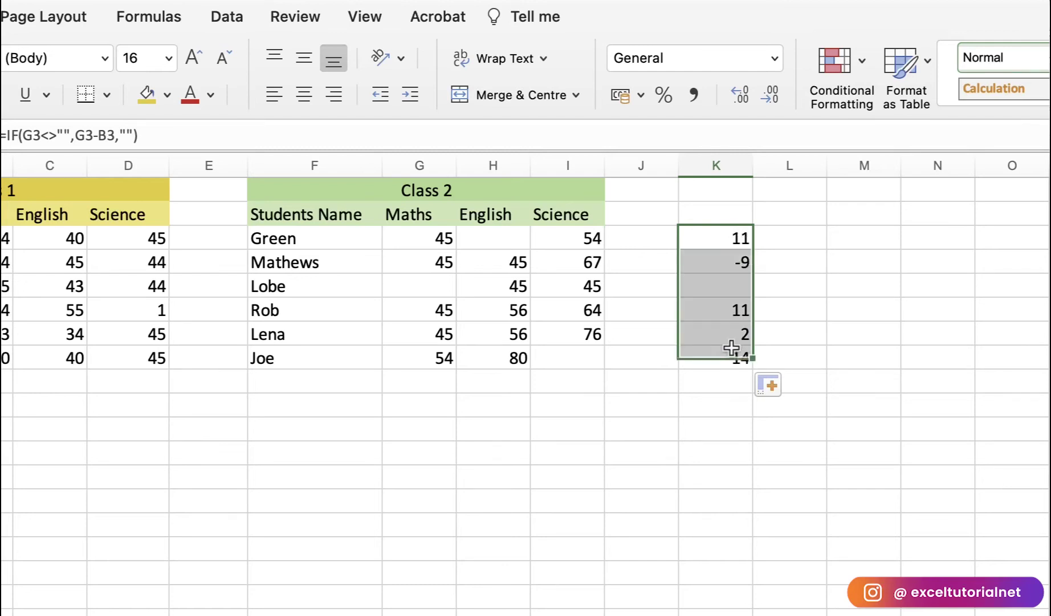
{"action": "key", "text": "Delete"}
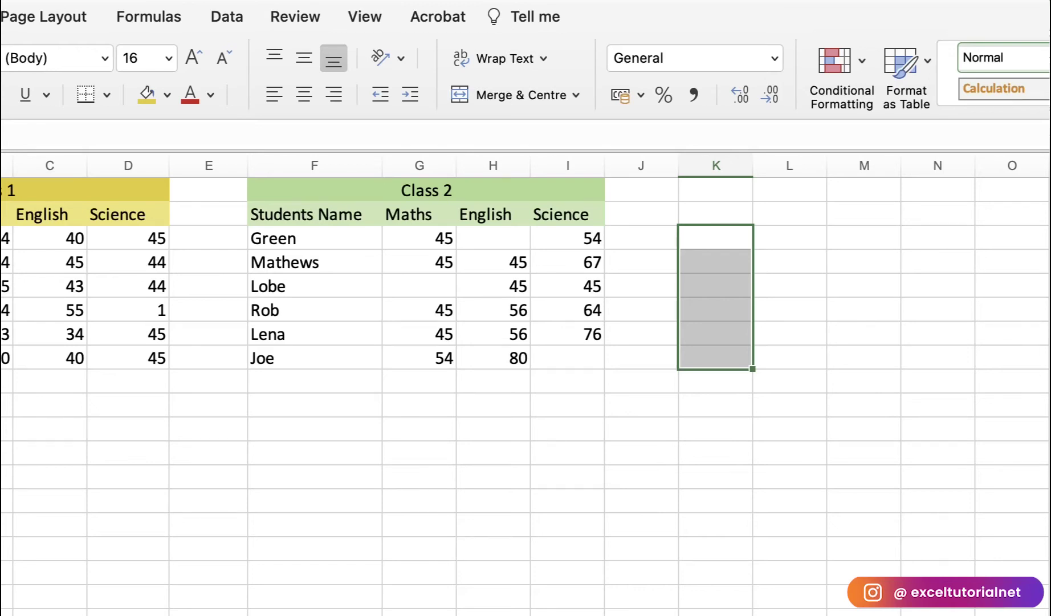
Step: Review the Class 2 student names in F3:F8 and the Maths marks in G3:G8
{"action": "double_click", "coordinate": [717, 232]}
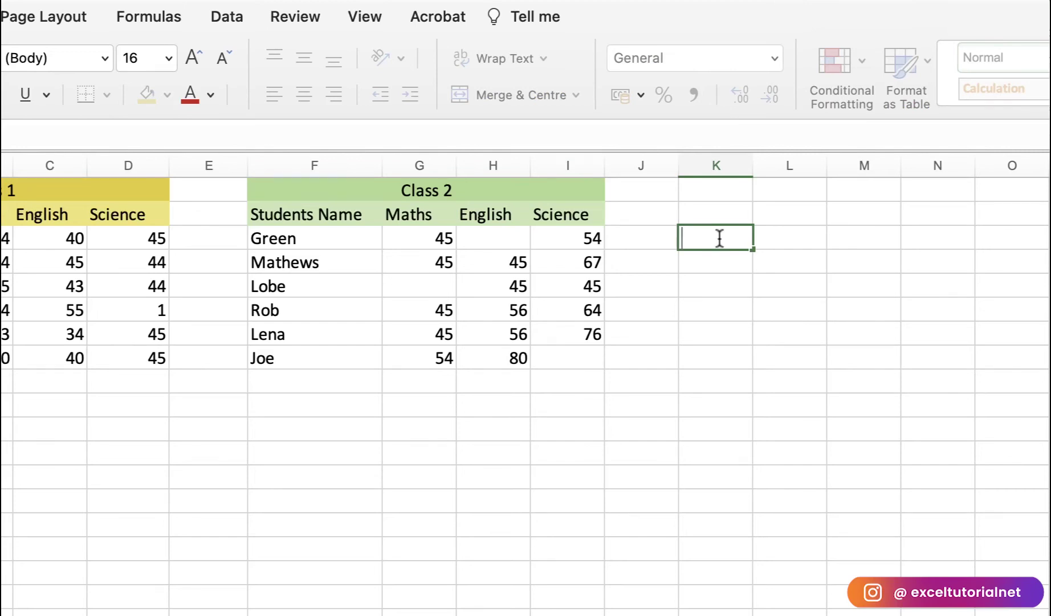
{"action": "left_click", "coordinate": [712, 276]}
{"action": "left_click", "coordinate": [718, 235]}
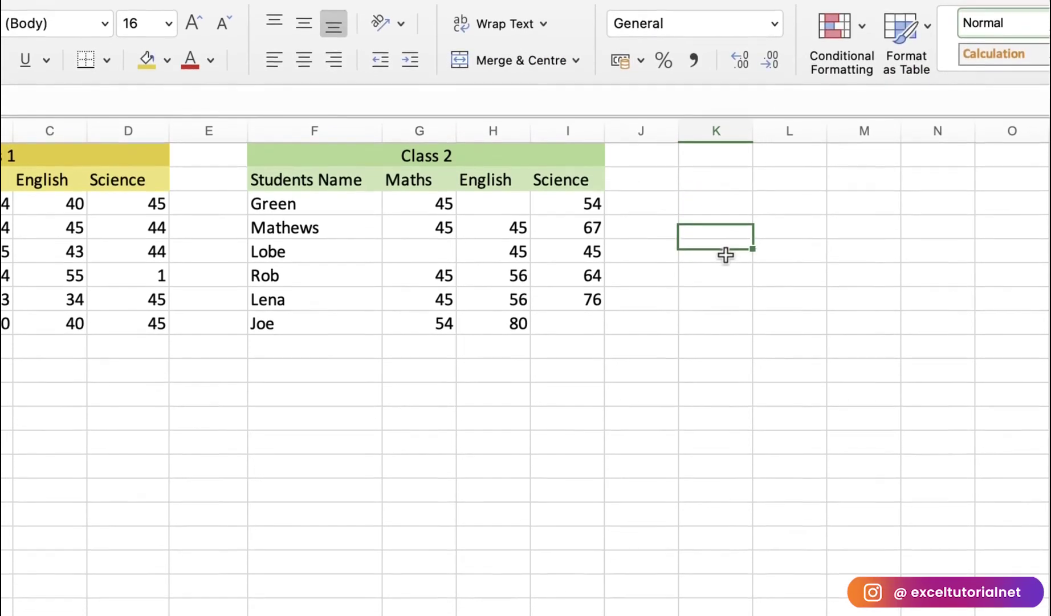
{"action": "left_click_drag", "start_coordinate": [370, 204], "coordinate": [329, 315]}
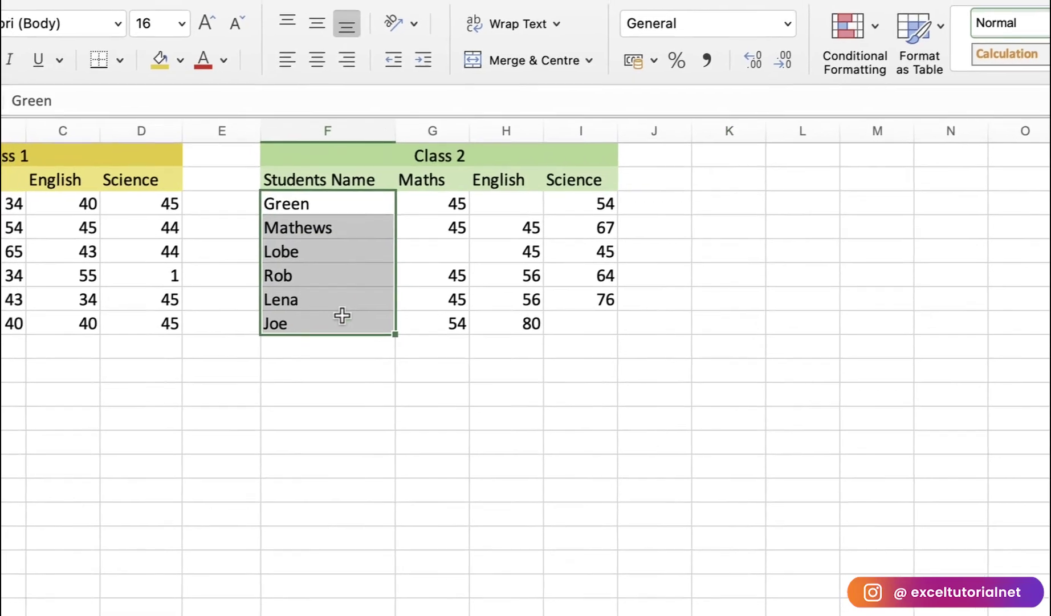
{"action": "left_click", "coordinate": [437, 251]}
{"action": "left_click_drag", "start_coordinate": [456, 200], "coordinate": [445, 313]}
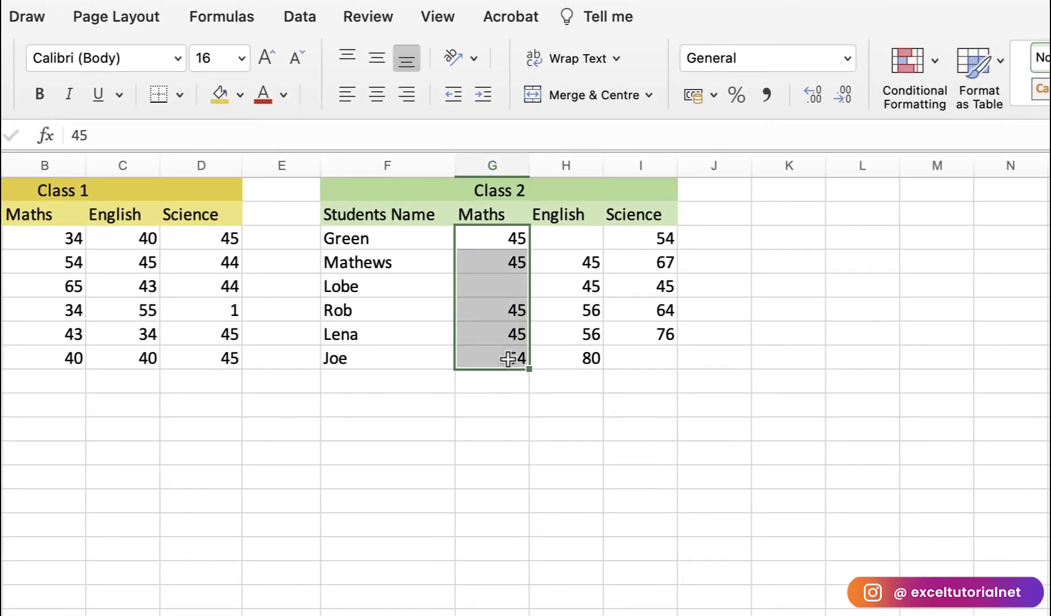
{"action": "left_click_drag", "start_coordinate": [508, 358], "coordinate": [507, 327]}
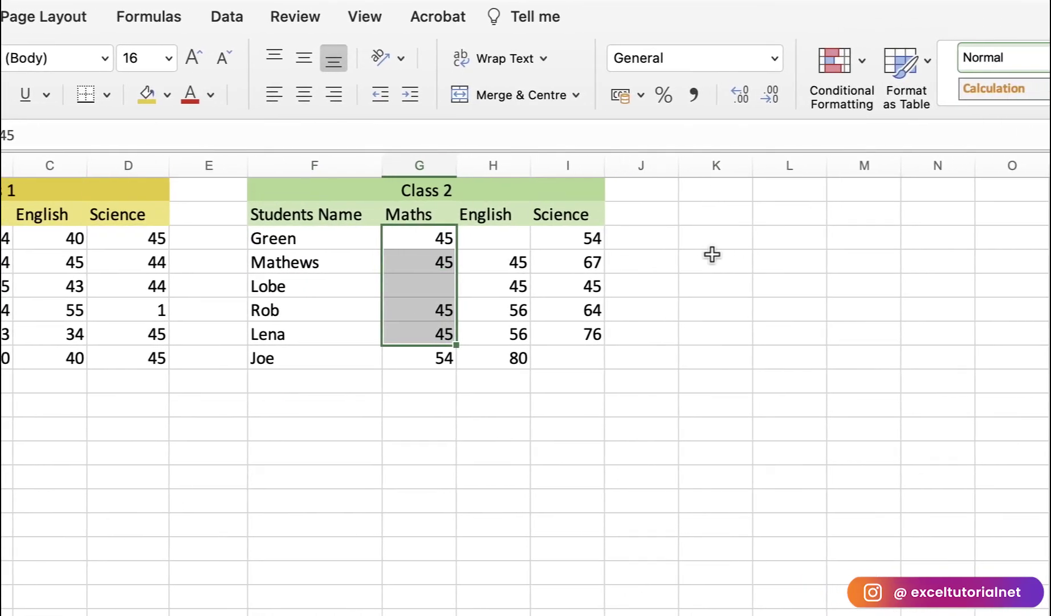
Step: Enter a COUNTIF formula in K4 that counts the F3:F8 entries not equal to the student name in F7, using "<>" with the name as text
{"action": "left_click", "coordinate": [709, 260]}
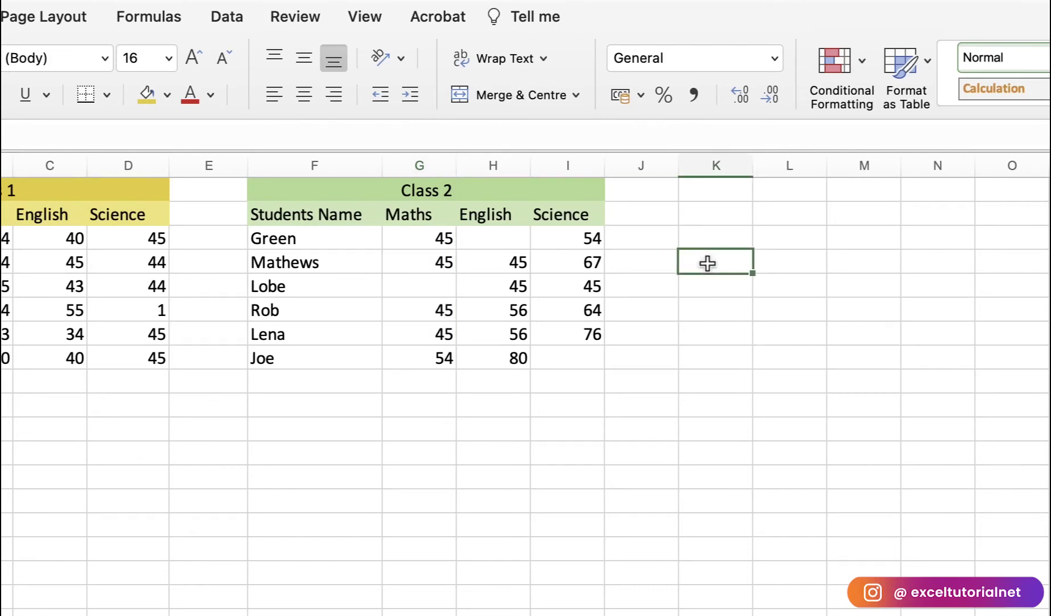
{"action": "double_click", "coordinate": [710, 262]}
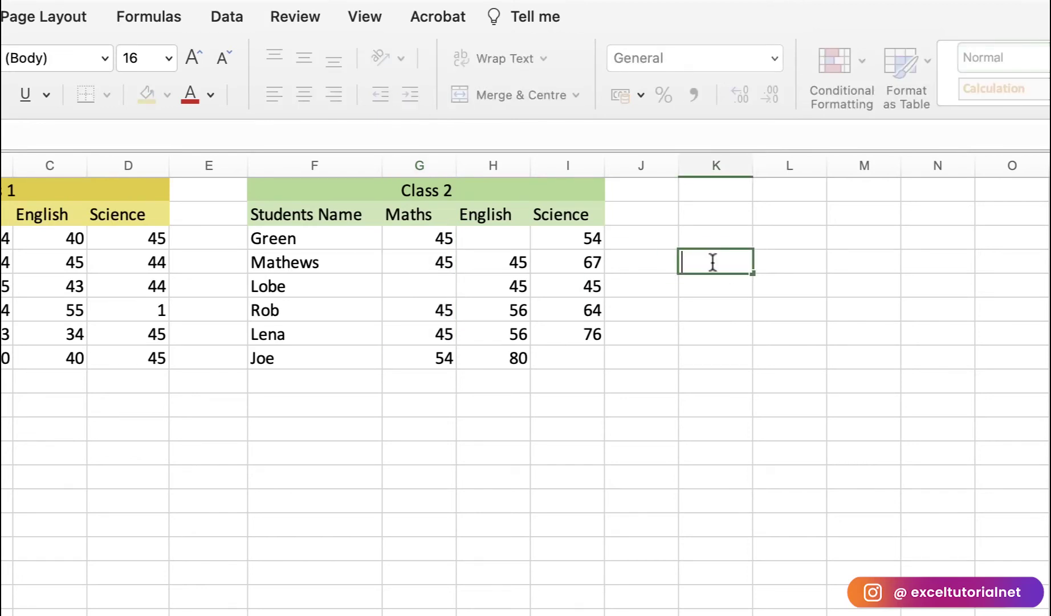
{"action": "type", "text": "=c"}
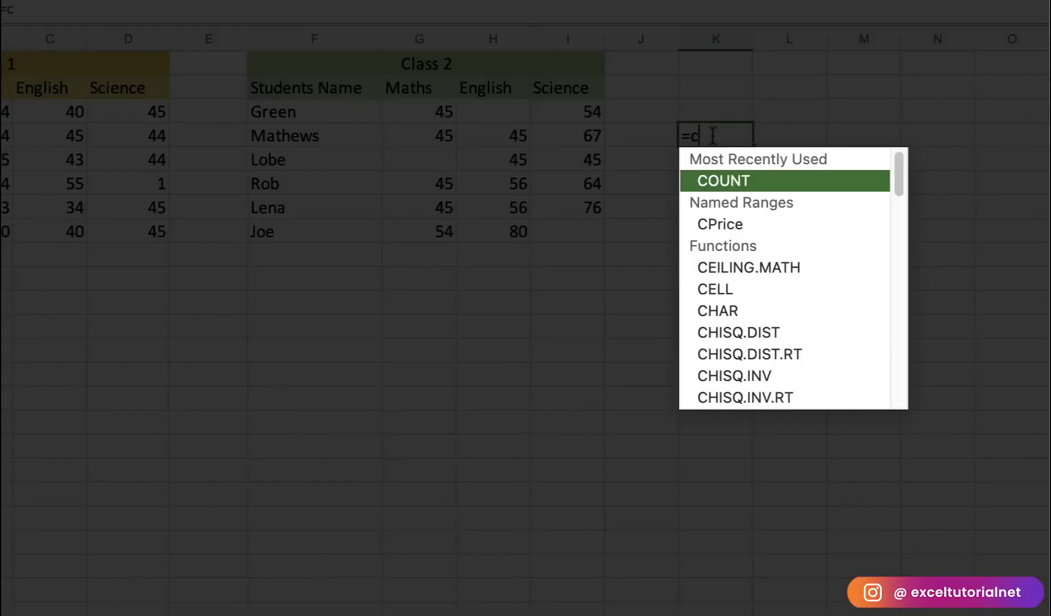
{"action": "key", "text": "BackSpace"}
{"action": "type", "text": "COUNTIF("}
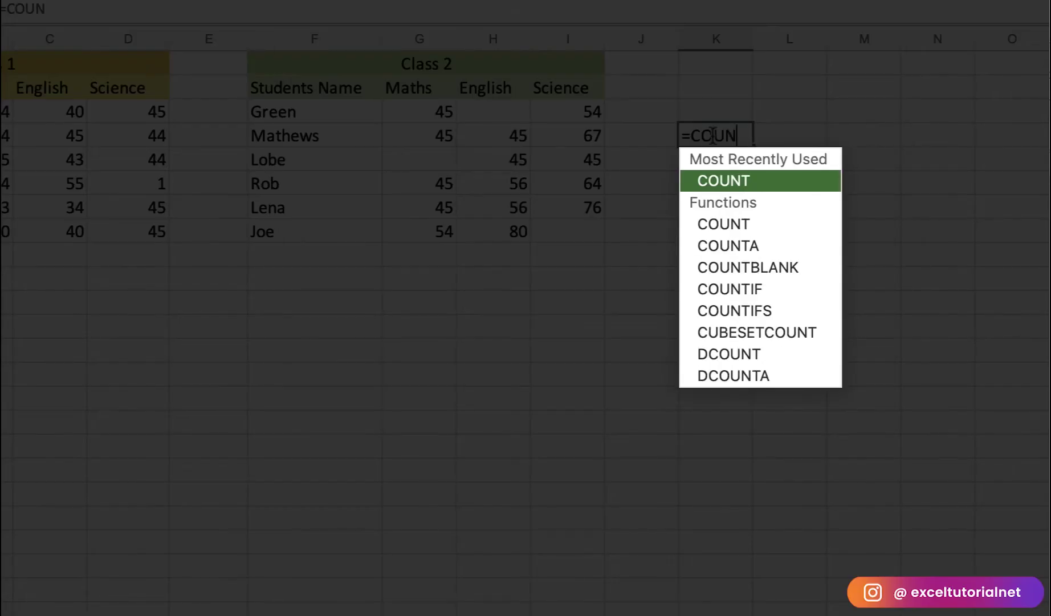
{"action": "left_click", "coordinate": [297, 117]}
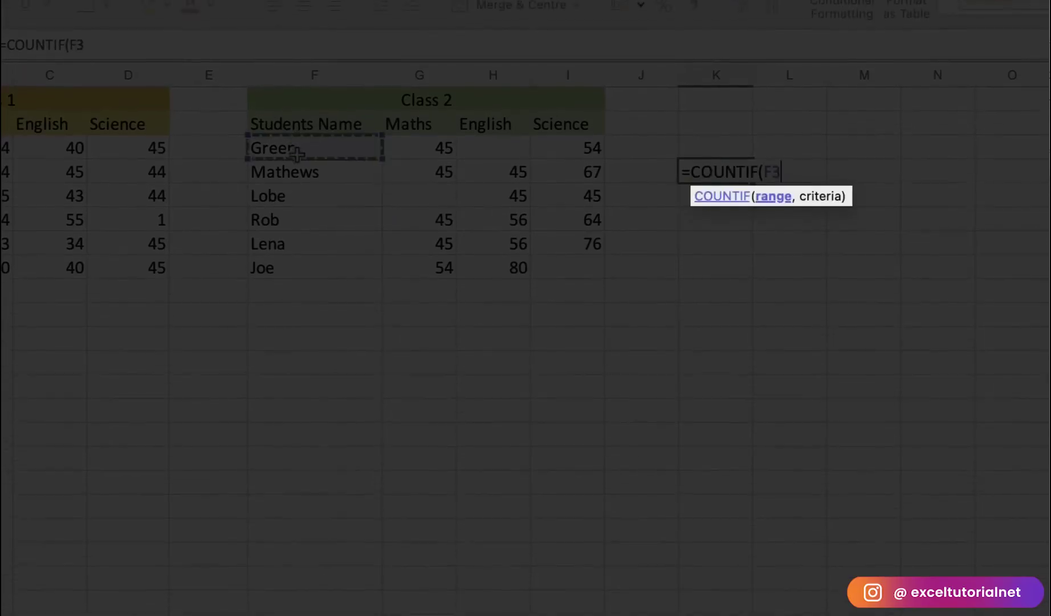
{"action": "left_click_drag", "start_coordinate": [297, 153], "coordinate": [298, 258]}
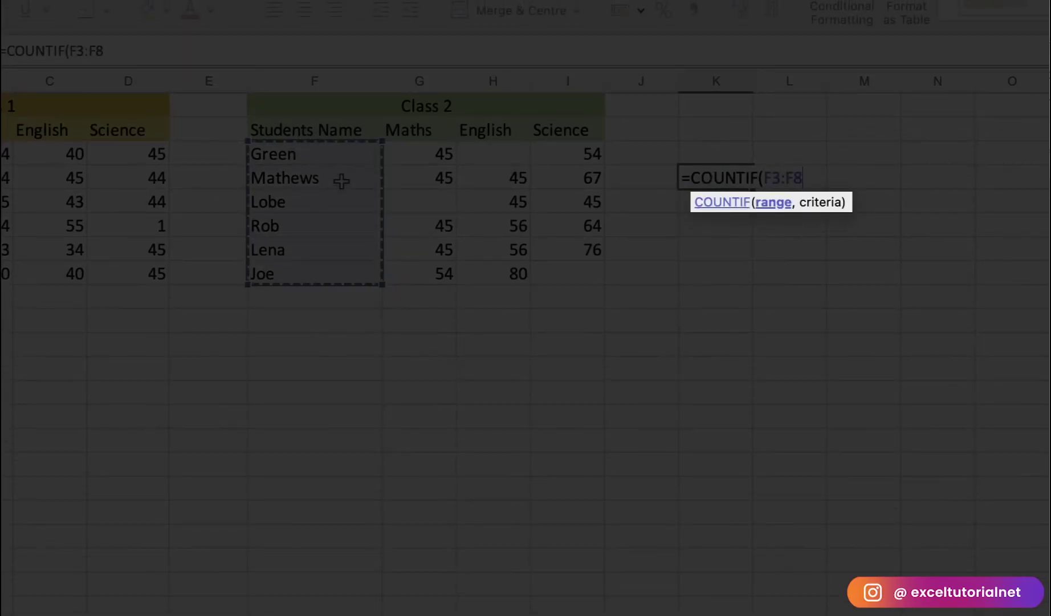
{"action": "type", "text": ",\""}
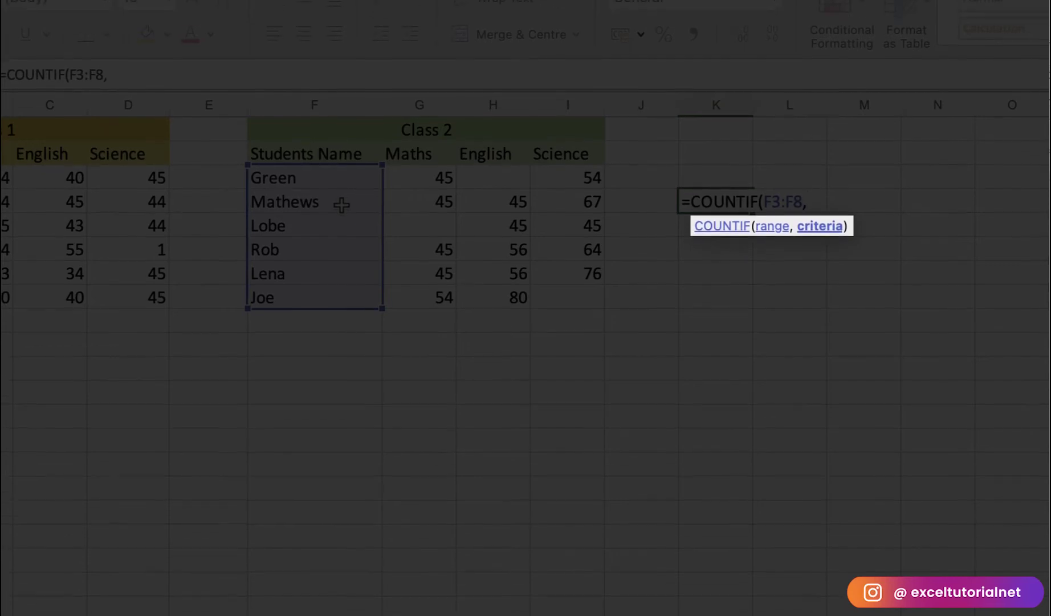
{"action": "type", "text": "<>"}
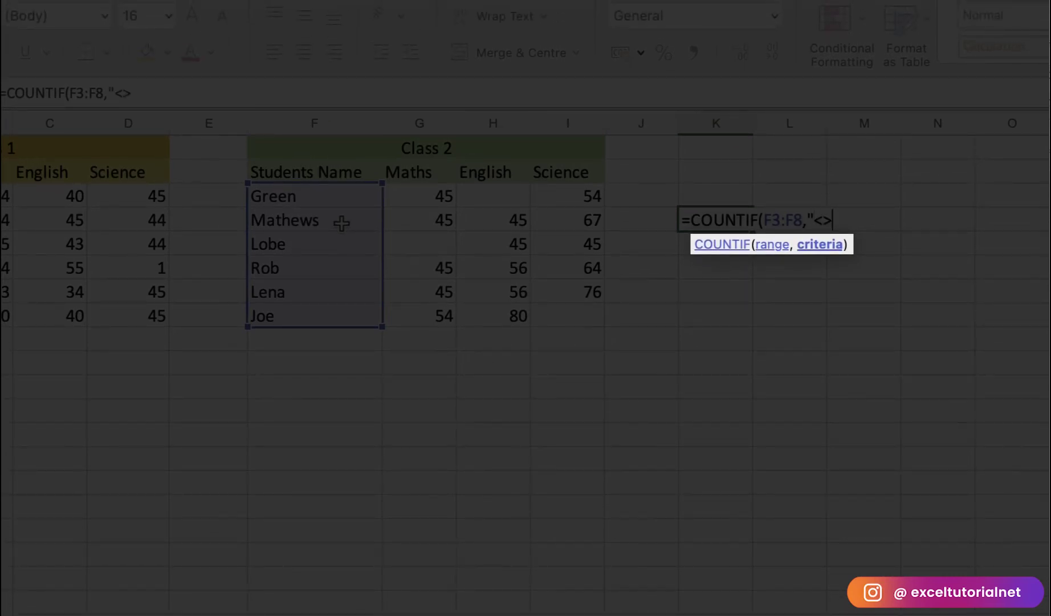
{"action": "type", "text": "Lena\""}
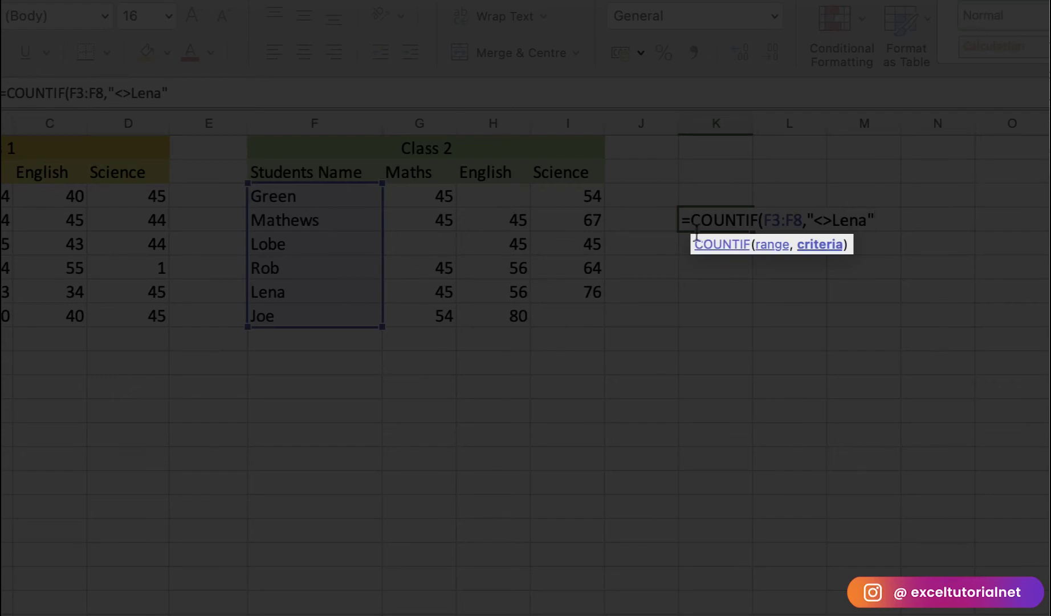
{"action": "key", "text": "Return"}
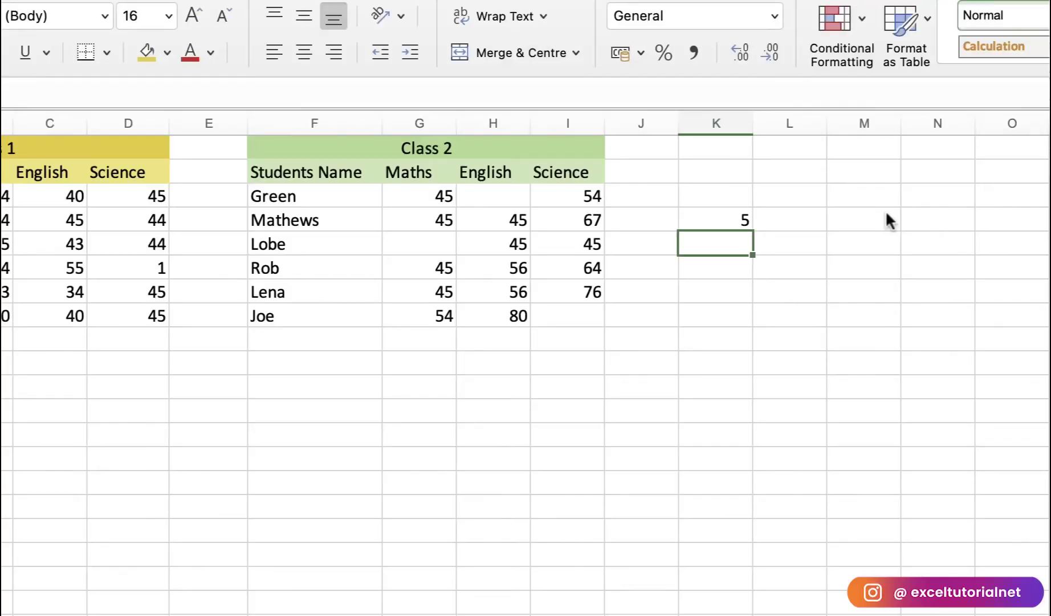
Step: Check the COUNTIF result in K4 against the Class 2 student names in F3:F8
{"action": "left_click", "coordinate": [722, 227]}
{"action": "left_click_drag", "start_coordinate": [314, 216], "coordinate": [314, 285]}
{"action": "left_click", "coordinate": [313, 310]}
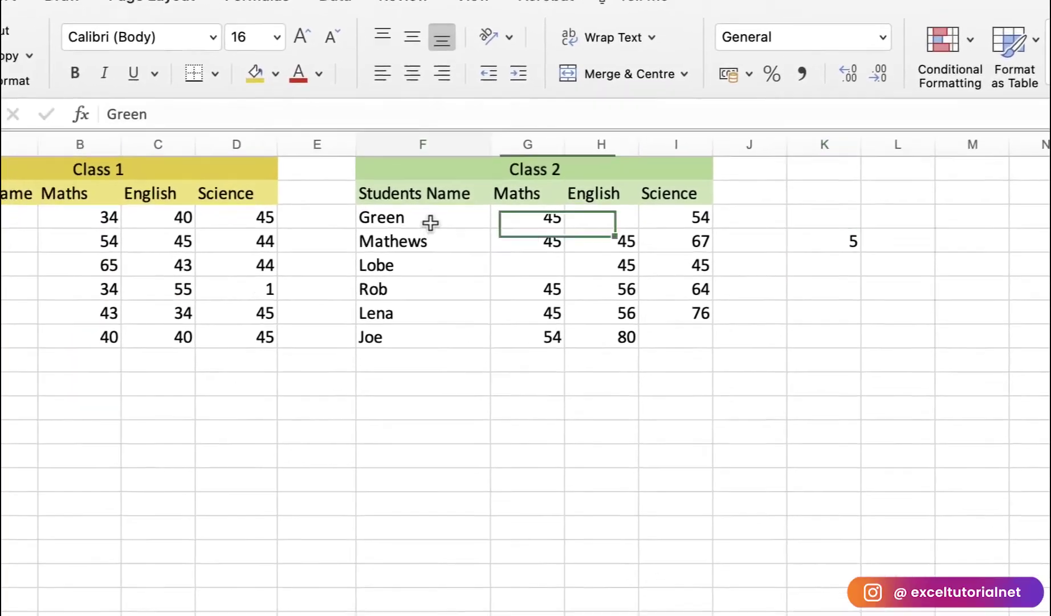
{"action": "left_click_drag", "start_coordinate": [531, 250], "coordinate": [519, 288]}
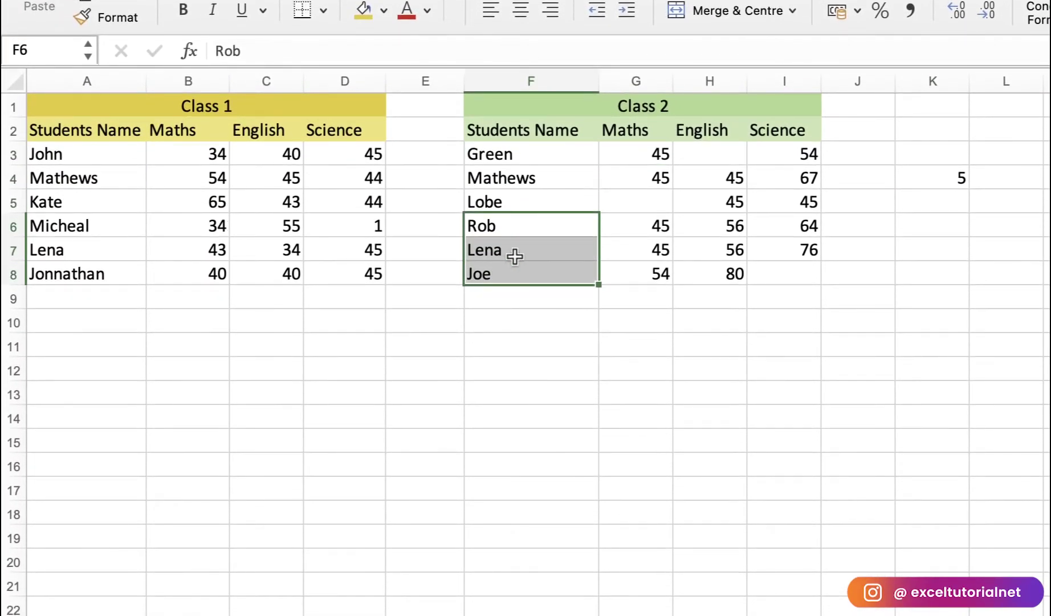
{"action": "left_click", "coordinate": [516, 274]}
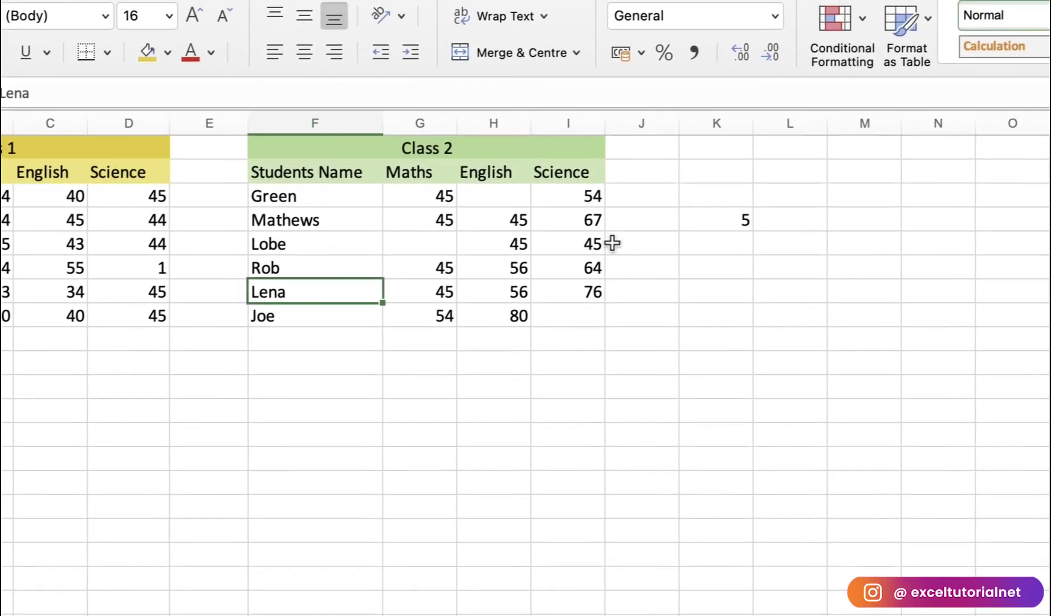
{"action": "left_click", "coordinate": [917, 182]}
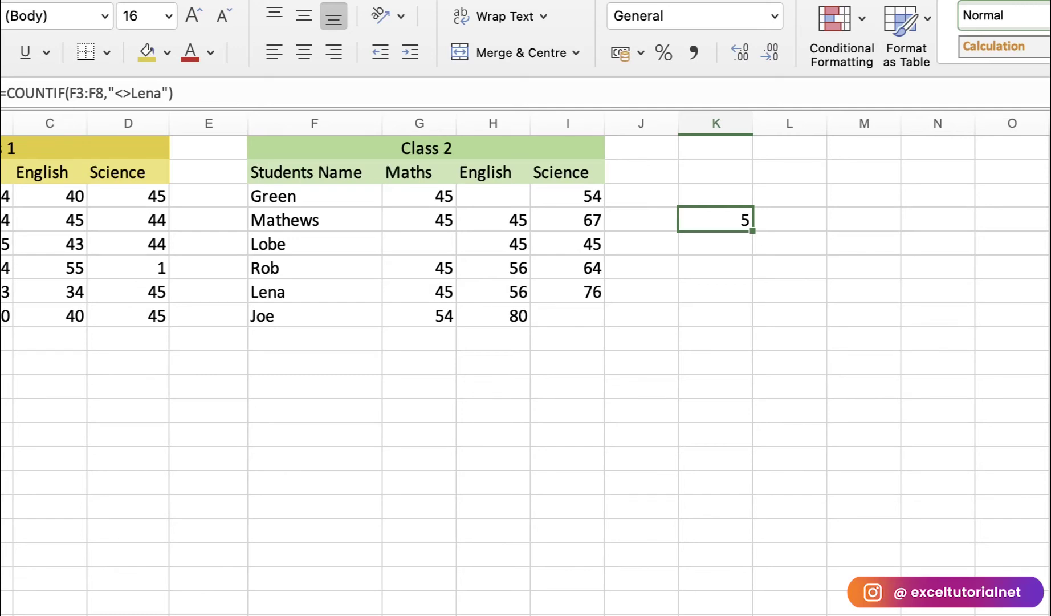
Step: Replace the student name in the K4 criterion so the formula reads =COUNTIF(F3:F8,"<>F7"), and check its result against F3:F8
{"action": "double_click", "coordinate": [745, 225]}
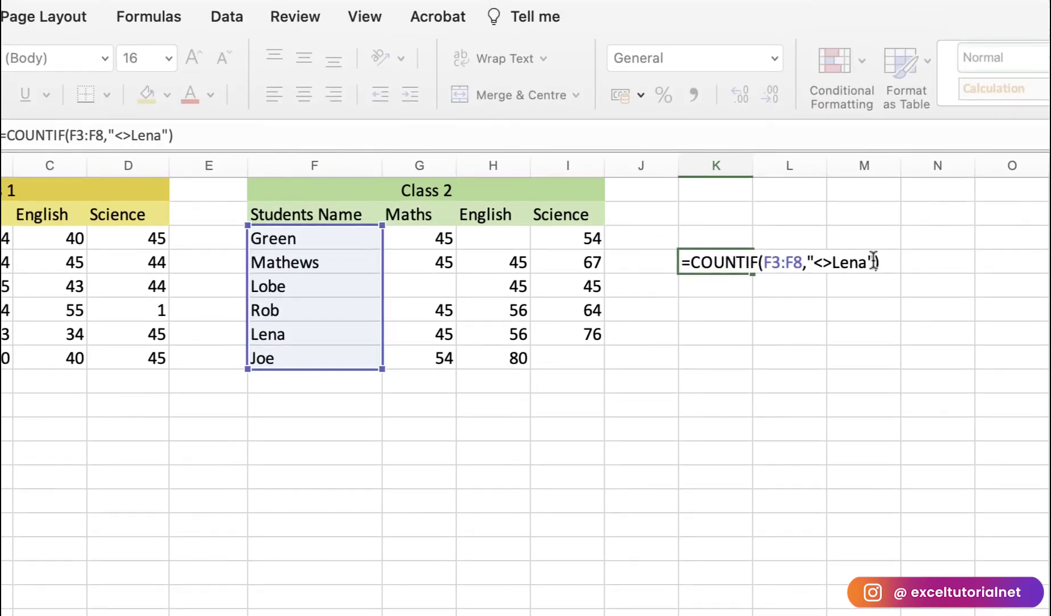
{"action": "left_click", "coordinate": [874, 261]}
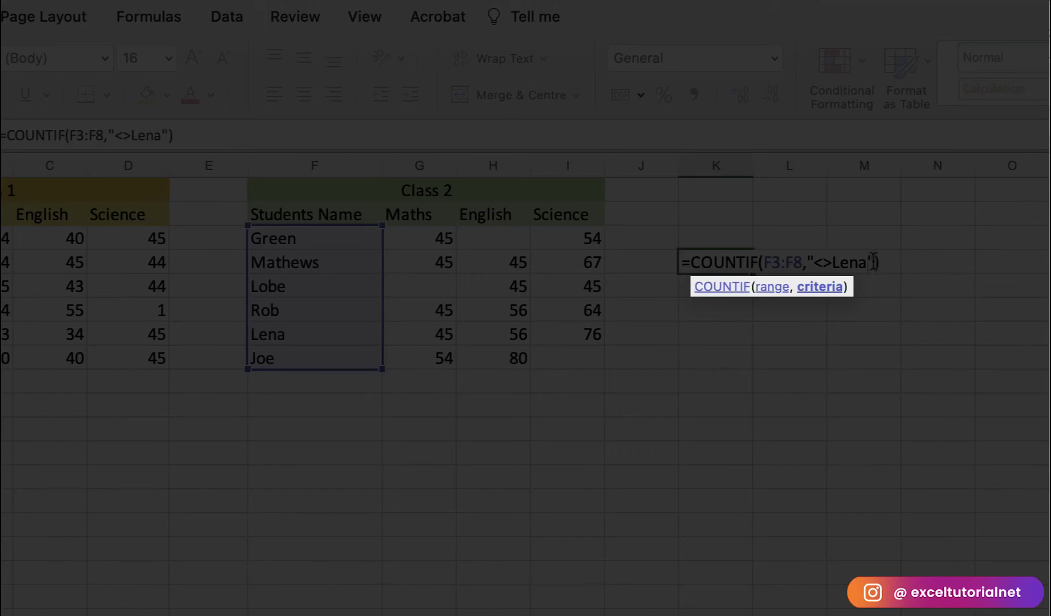
{"action": "left_click_drag", "start_coordinate": [867, 262], "coordinate": [832, 261]}
{"action": "key", "text": "BackSpace"}
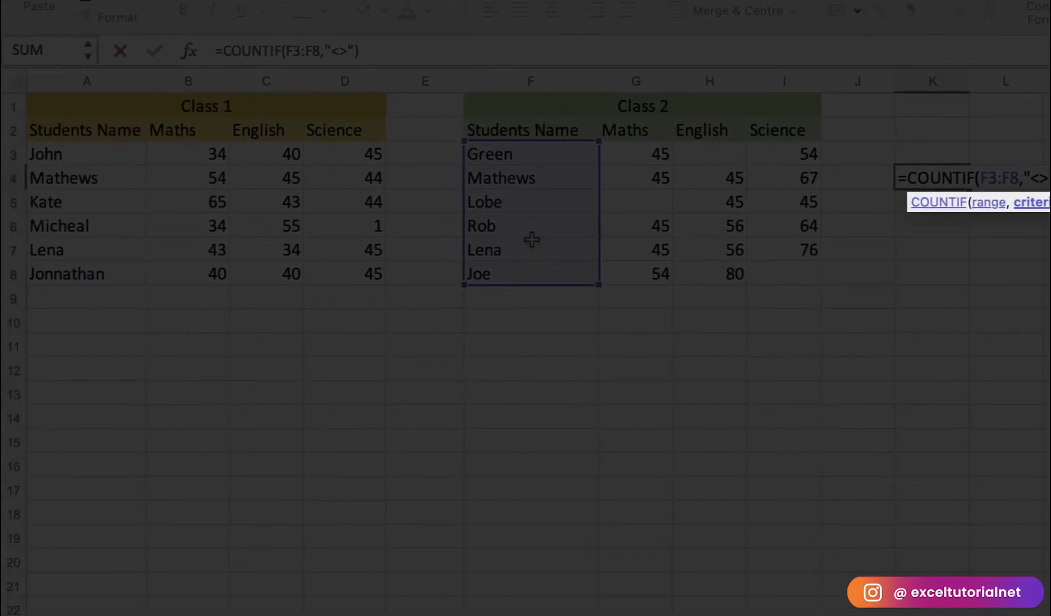
{"action": "left_click", "coordinate": [532, 239]}
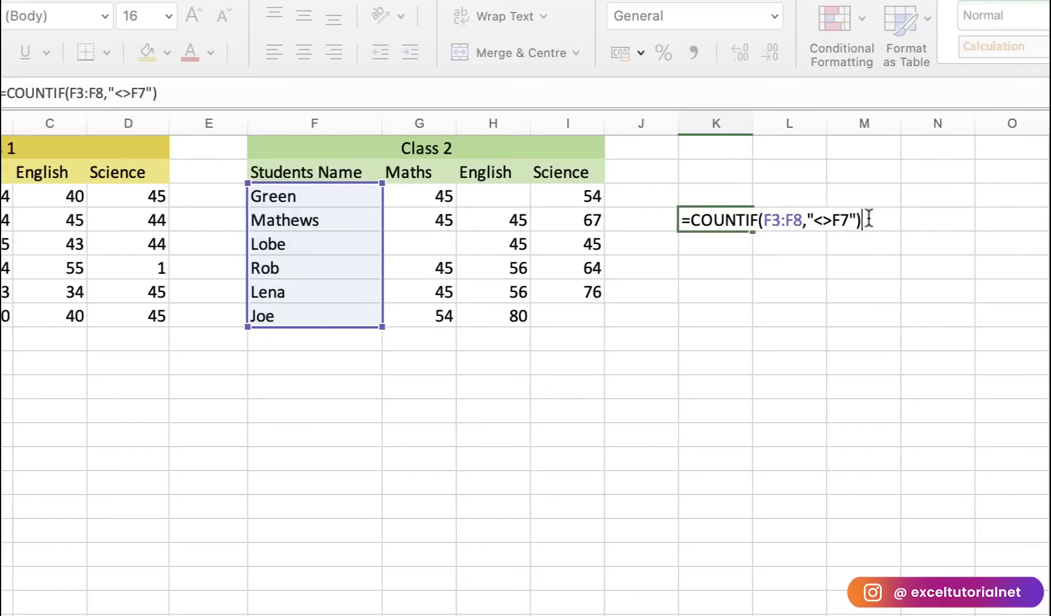
{"action": "key", "text": "Return"}
{"action": "left_click", "coordinate": [733, 222]}
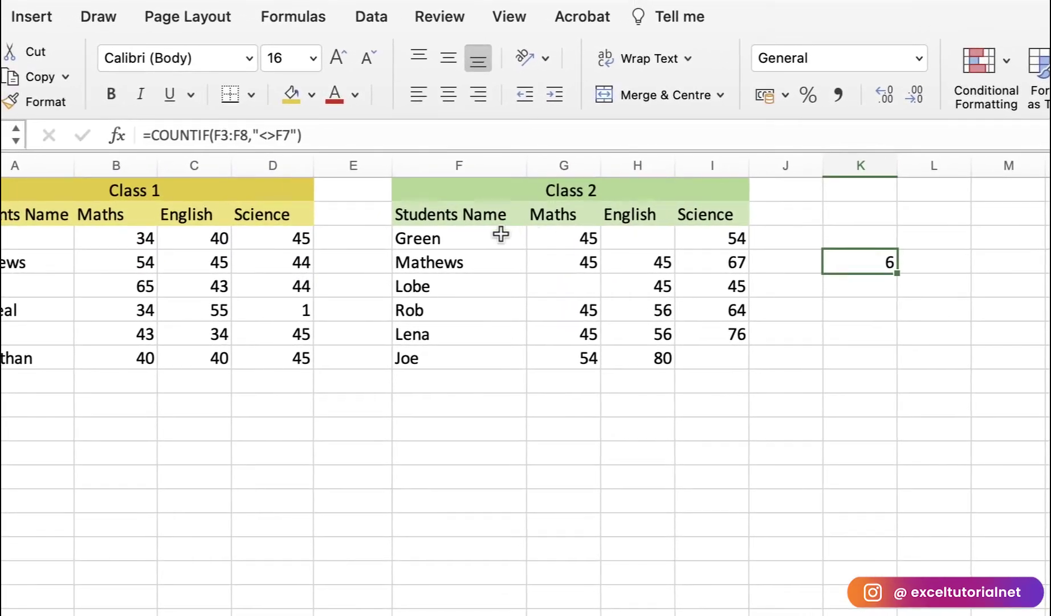
{"action": "left_click_drag", "start_coordinate": [353, 195], "coordinate": [331, 308]}
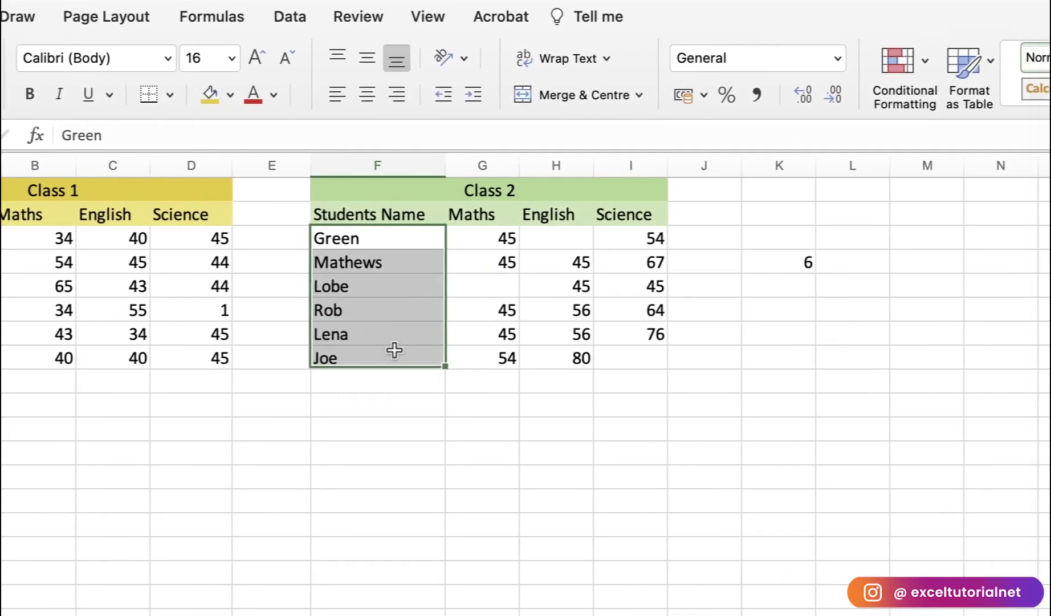
Step: Correct the K4 formula to =COUNTIF(F3:F8,"<>"&F7) so the not-equal operator is joined to the cell reference
{"action": "double_click", "coordinate": [789, 261]}
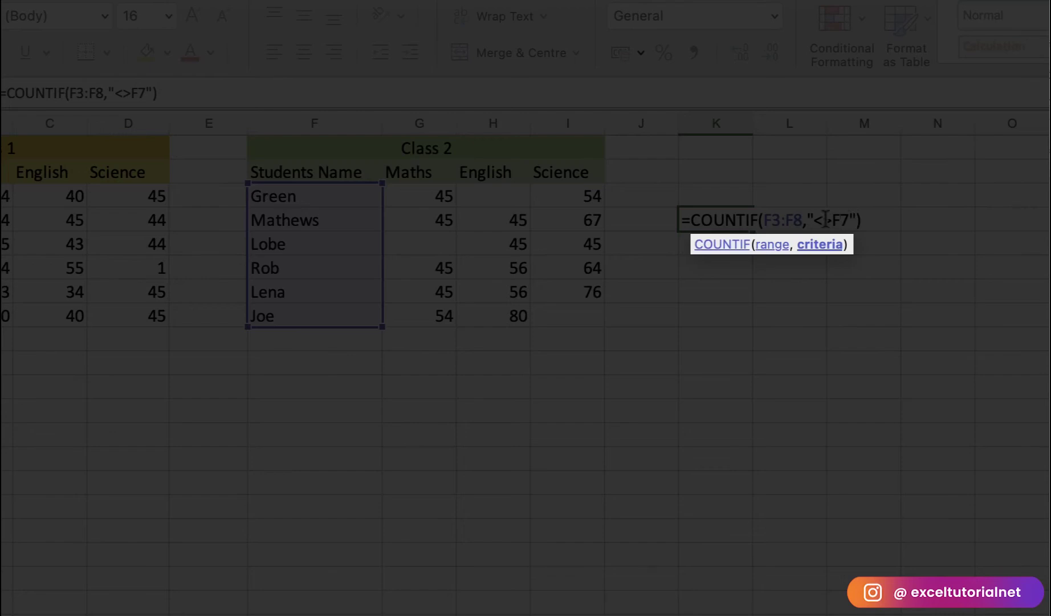
{"action": "left_click", "coordinate": [832, 217]}
{"action": "type", "text": "\""}
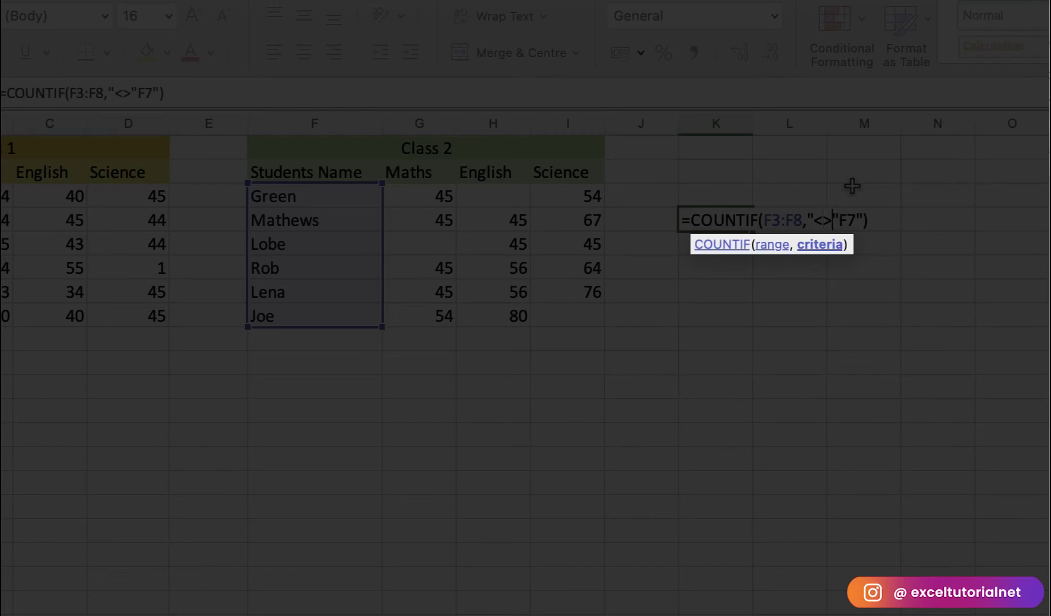
{"action": "key", "text": "Right"}
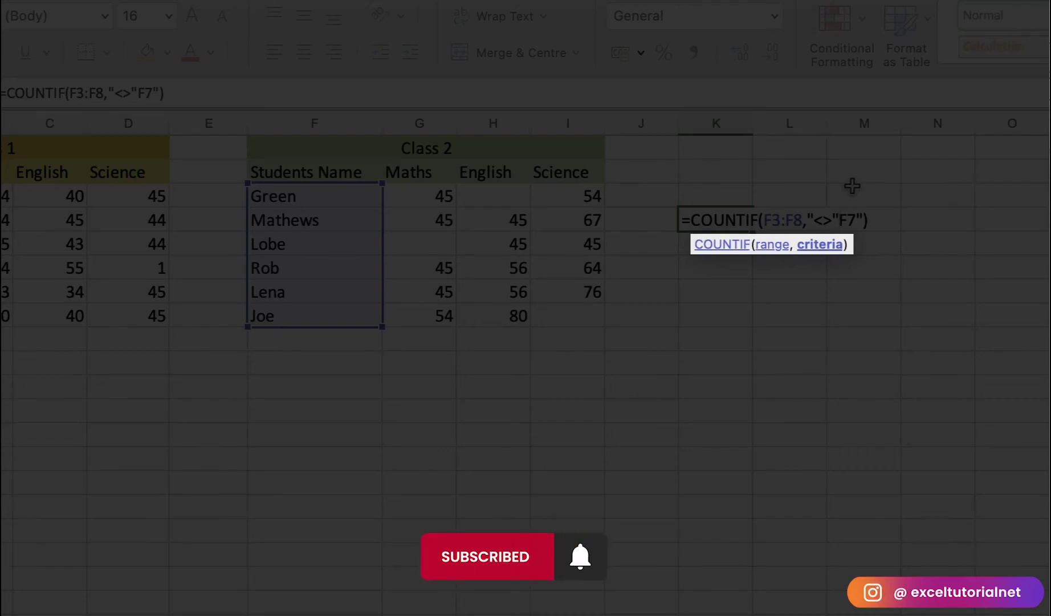
{"action": "type", "text": "&"}
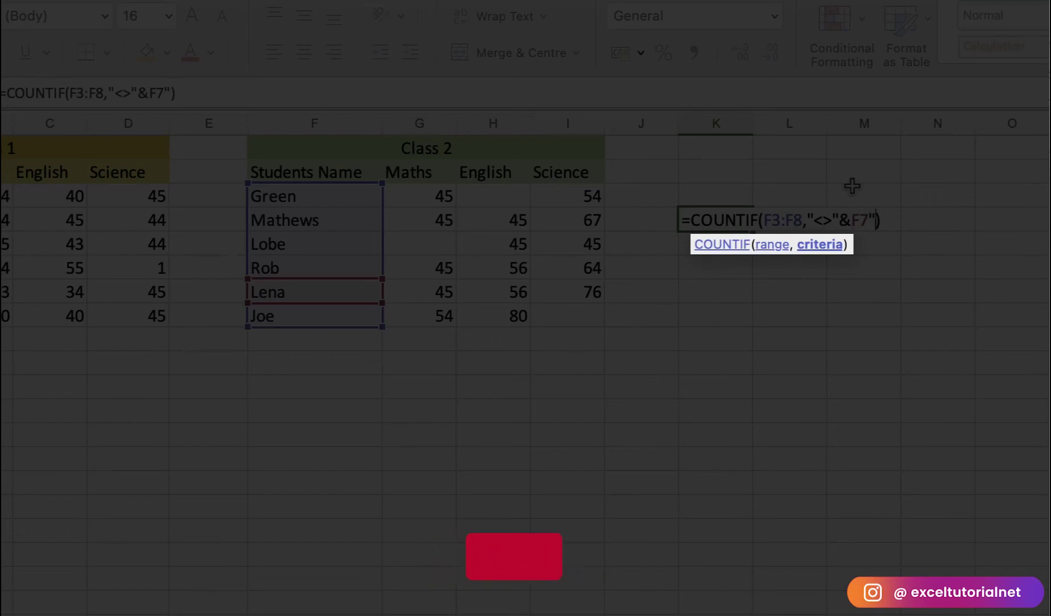
{"action": "key", "text": "Right"}
{"action": "key", "text": "Right"}
{"action": "key", "text": "Delete"}
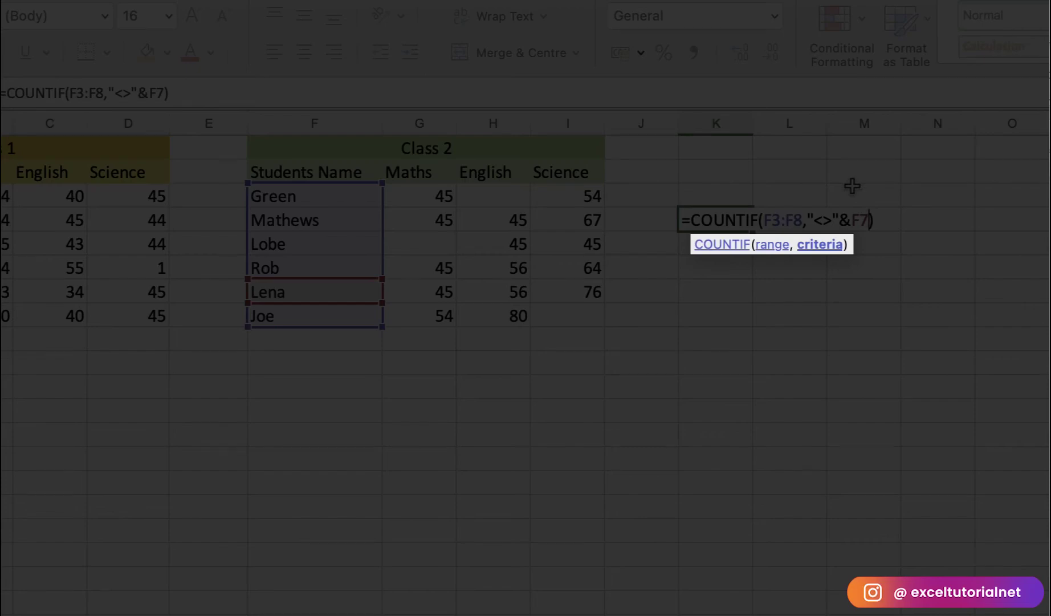
{"action": "key", "text": "Right"}
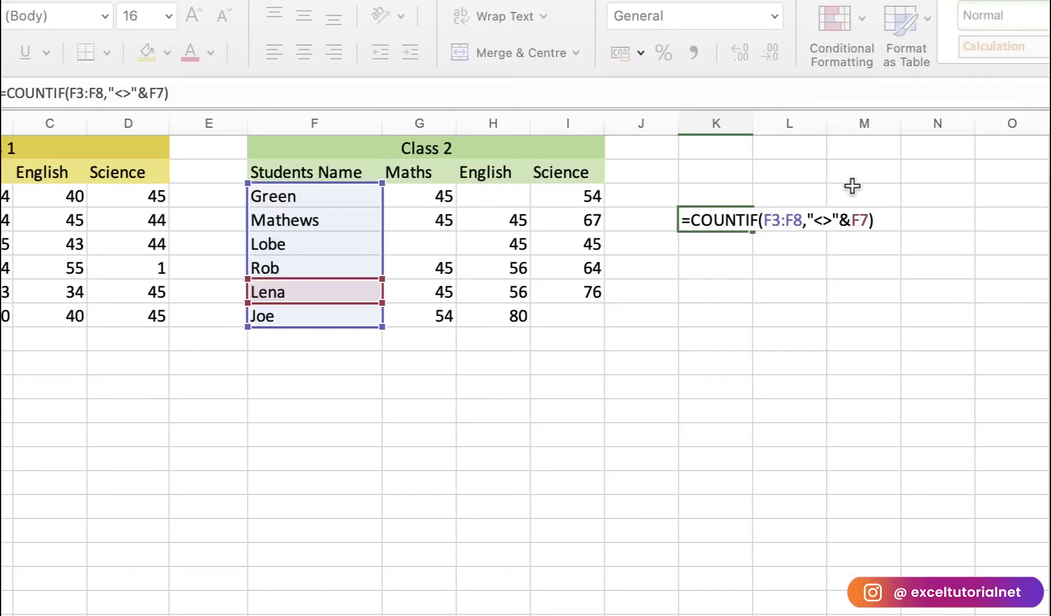
{"action": "key", "text": "Return"}
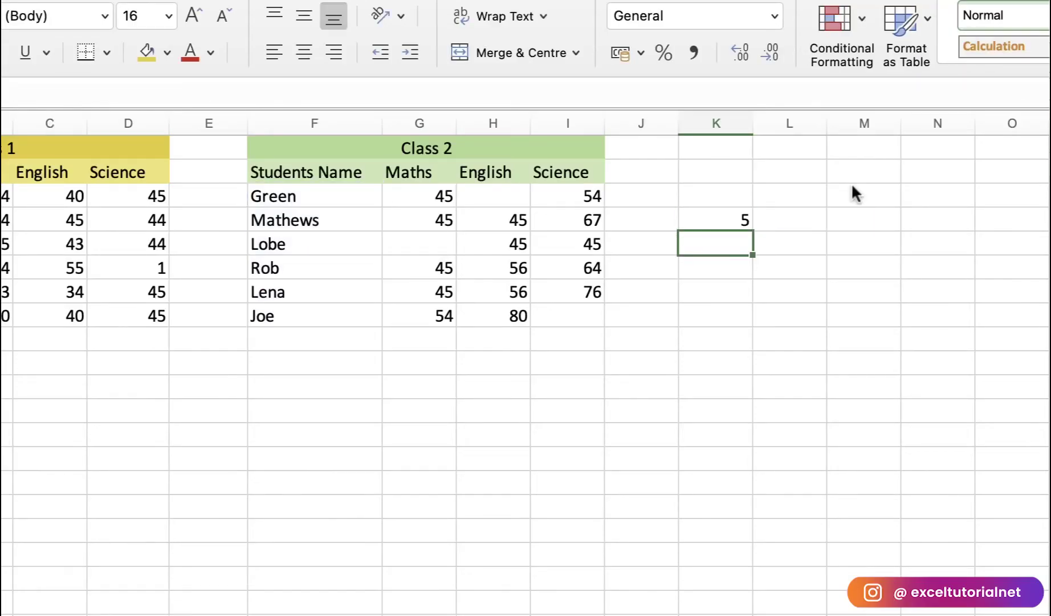
Step: Review the operator and cell reference in K4's COUNTIF formula
{"action": "double_click", "coordinate": [702, 220]}
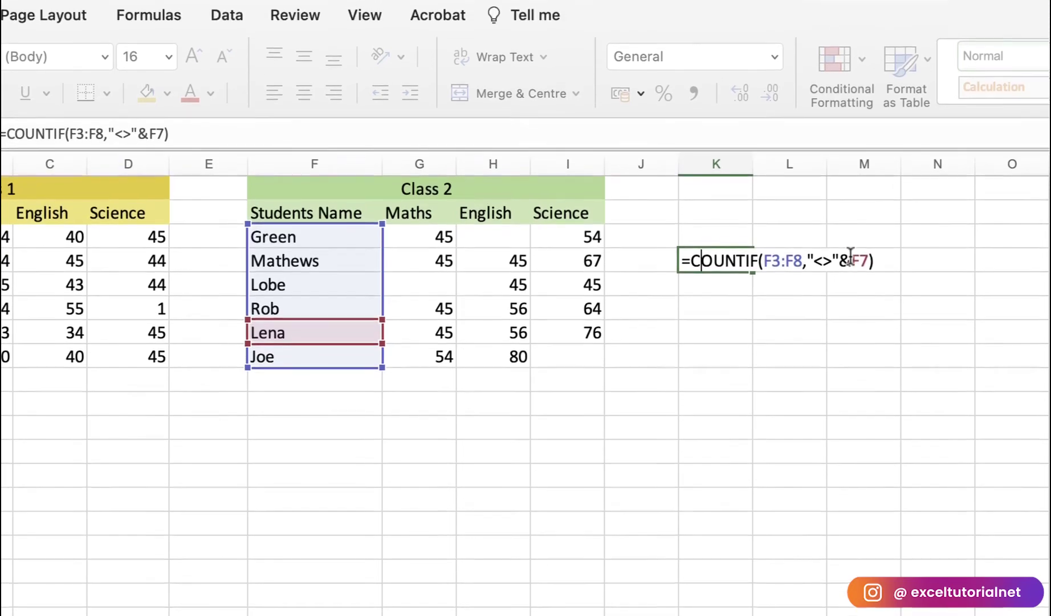
{"action": "left_click", "coordinate": [882, 219]}
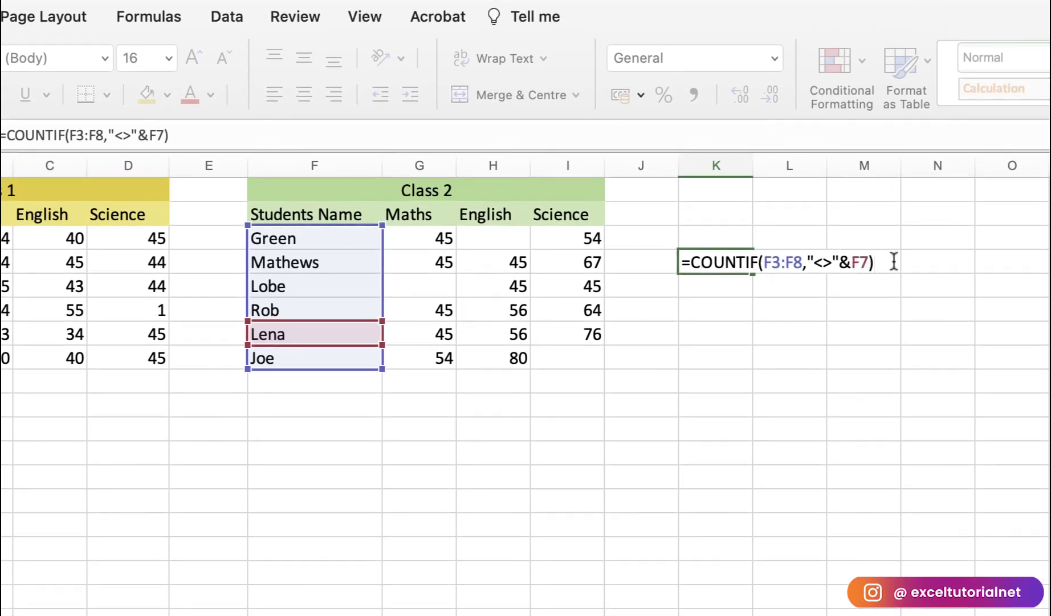
{"action": "key", "text": "Return"}
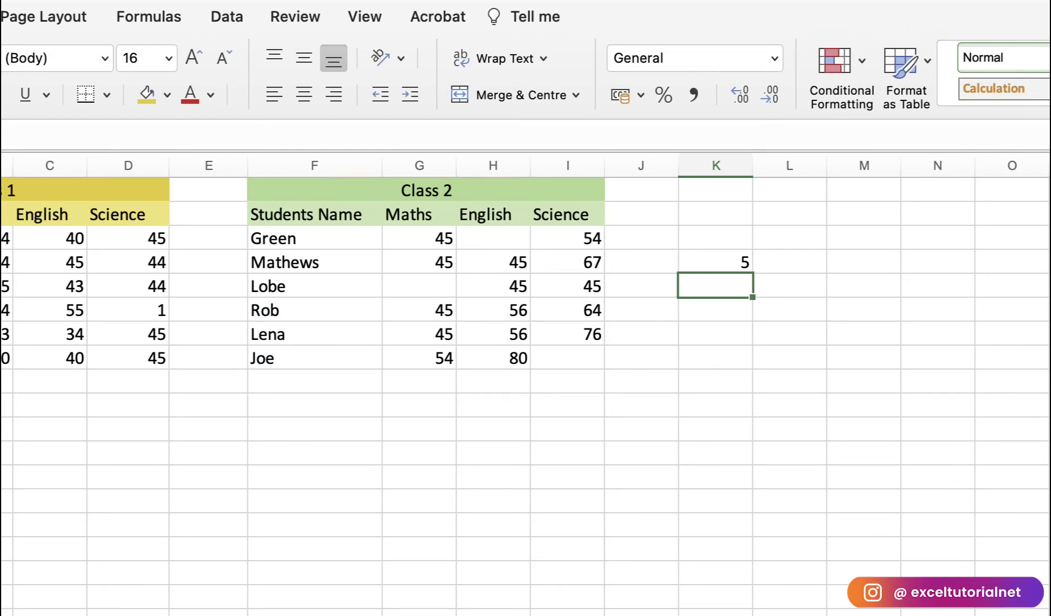
Step: Change K4's COUNTIF to COUNTIFS and point the first not-equal criterion at F4, so it reads =COUNTIFS(F3:F8,"<>"&F4,
{"action": "left_click", "coordinate": [739, 263]}
{"action": "double_click", "coordinate": [736, 263]}
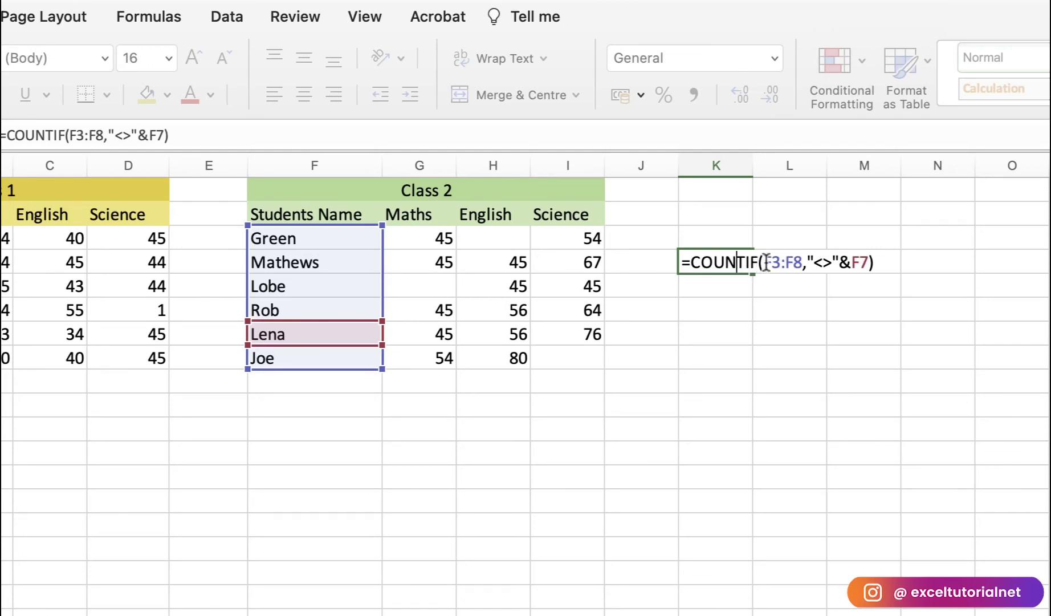
{"action": "left_click", "coordinate": [187, 136]}
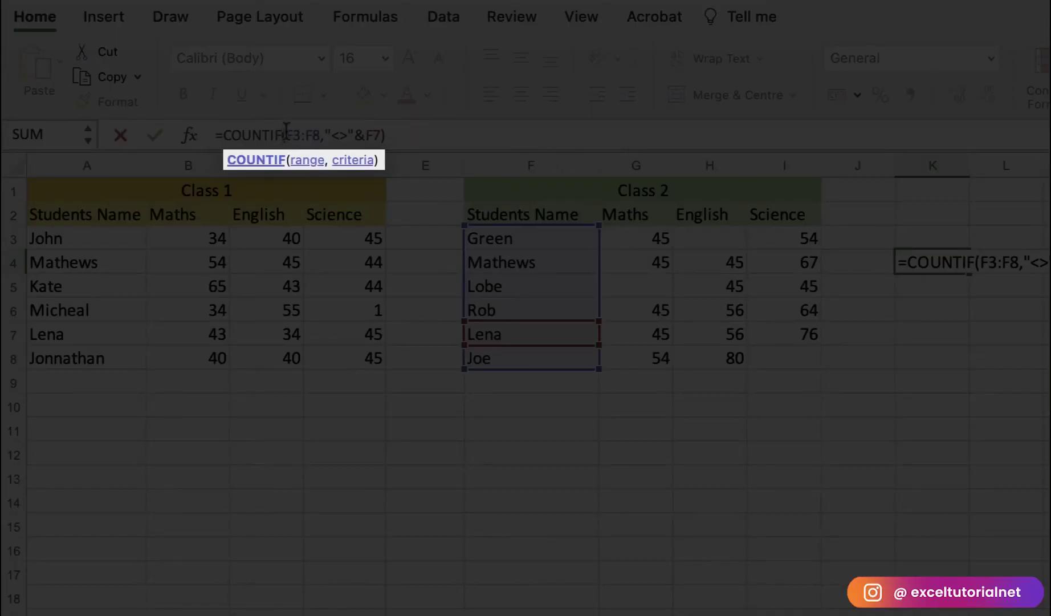
{"action": "type", "text": "S"}
{"action": "left_click", "coordinate": [389, 136]}
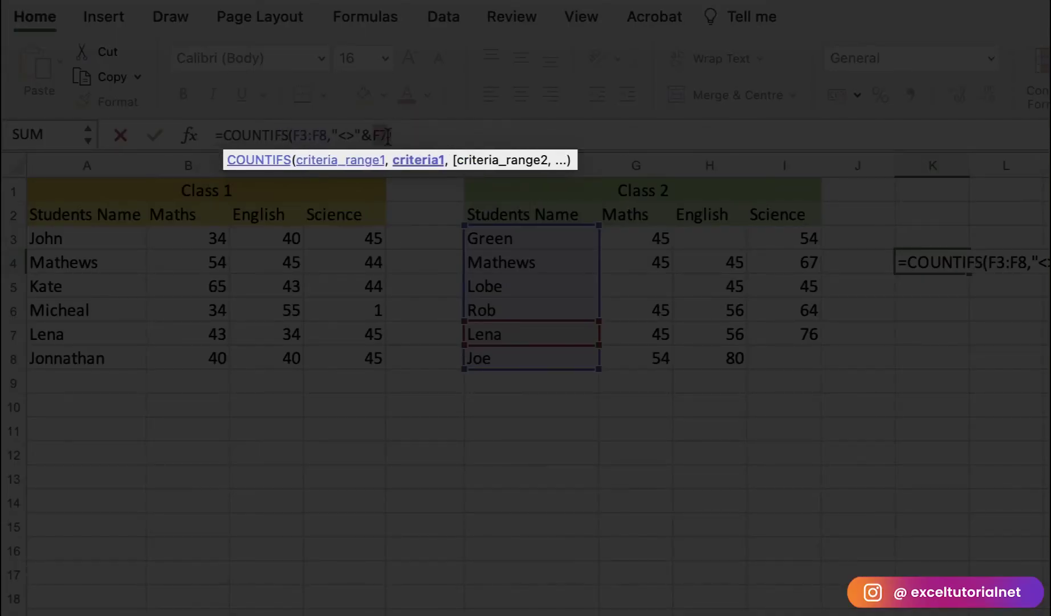
{"action": "key", "text": "BackSpace"}
{"action": "key", "text": "BackSpace"}
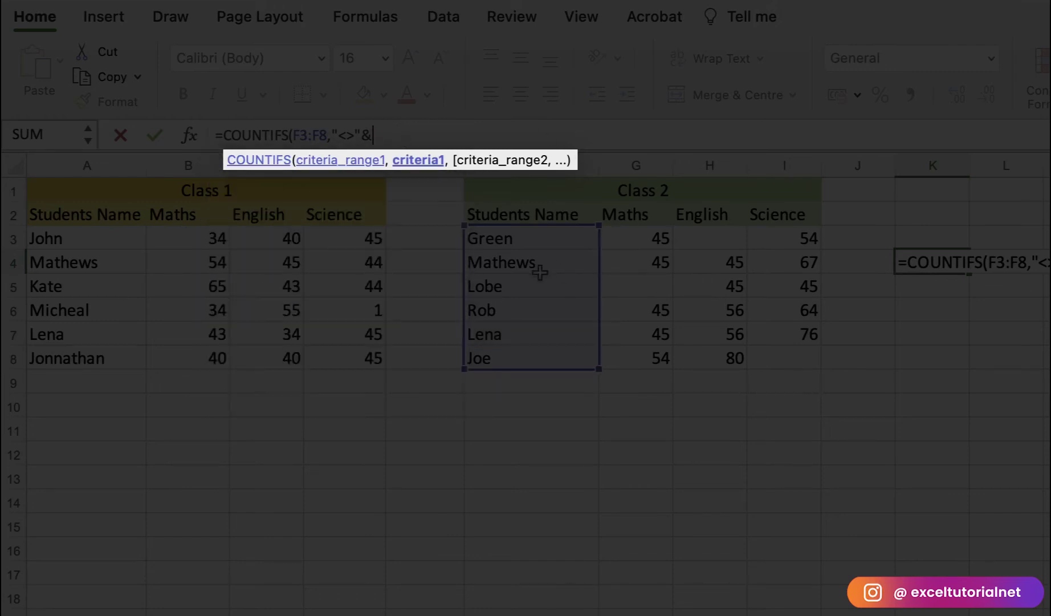
{"action": "left_click", "coordinate": [501, 261]}
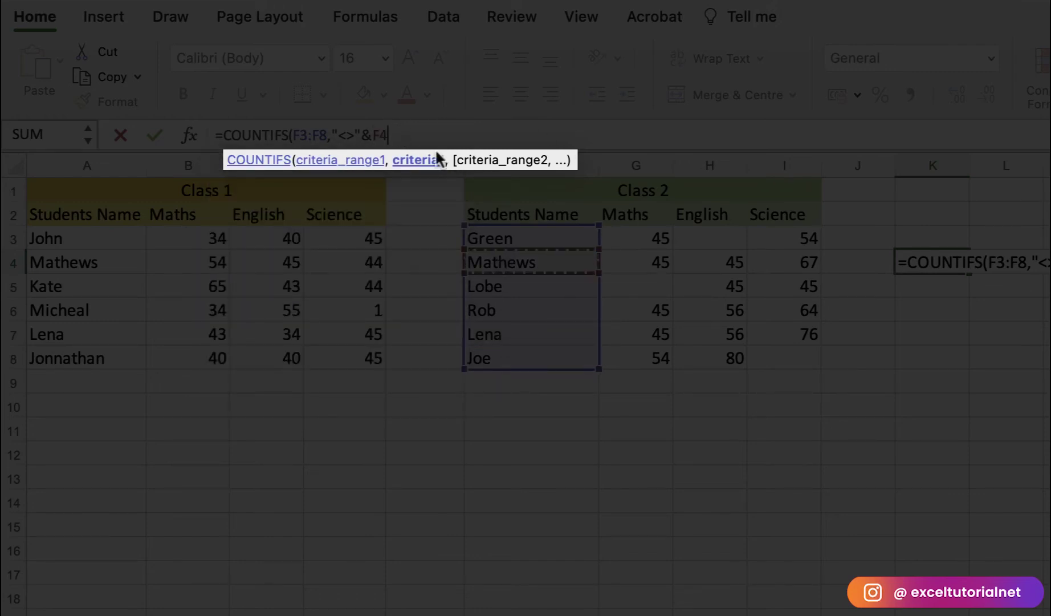
{"action": "type", "text": ","}
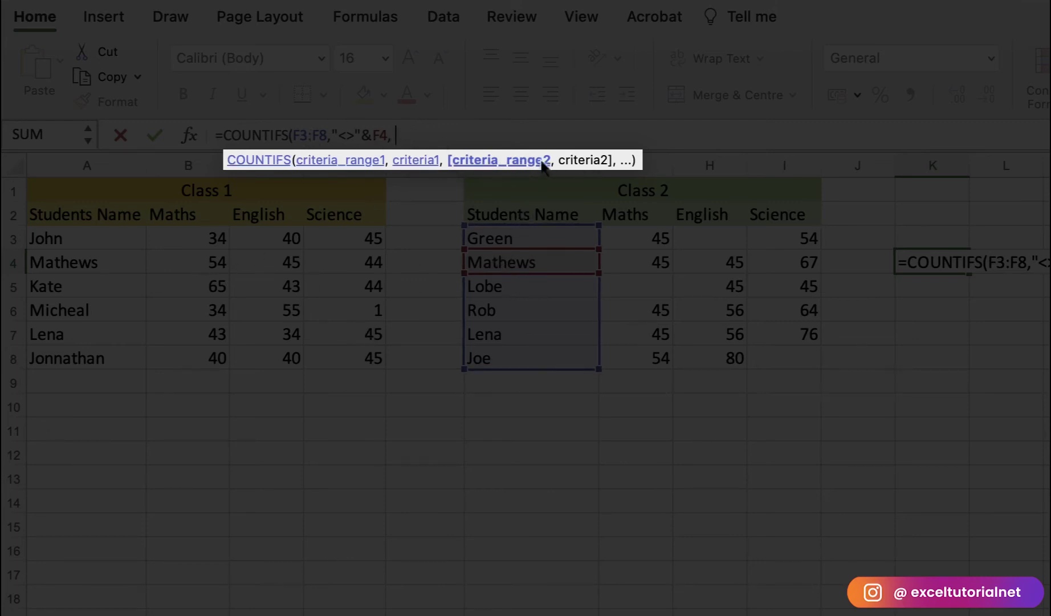
Step: Add the second COUNTIFS criteria pair A3:A8, "<>"&A4 to the formula in K4 and enter it
{"action": "left_click_drag", "start_coordinate": [74, 231], "coordinate": [76, 352]}
{"action": "left_click_drag", "start_coordinate": [75, 275], "coordinate": [76, 276]}
{"action": "type", "text": ","}
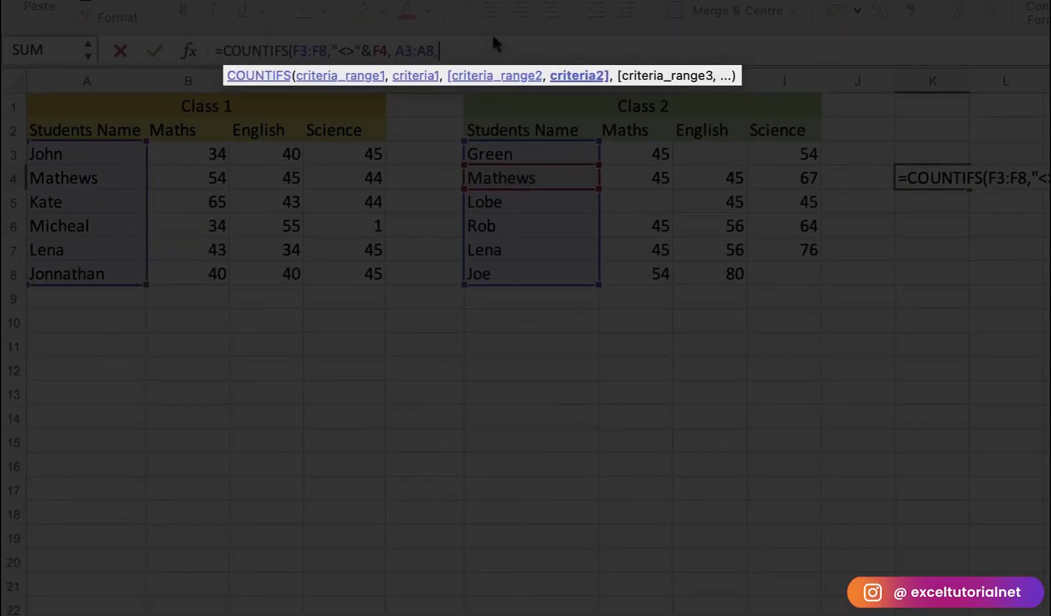
{"action": "type", "text": " \"<>\"&"}
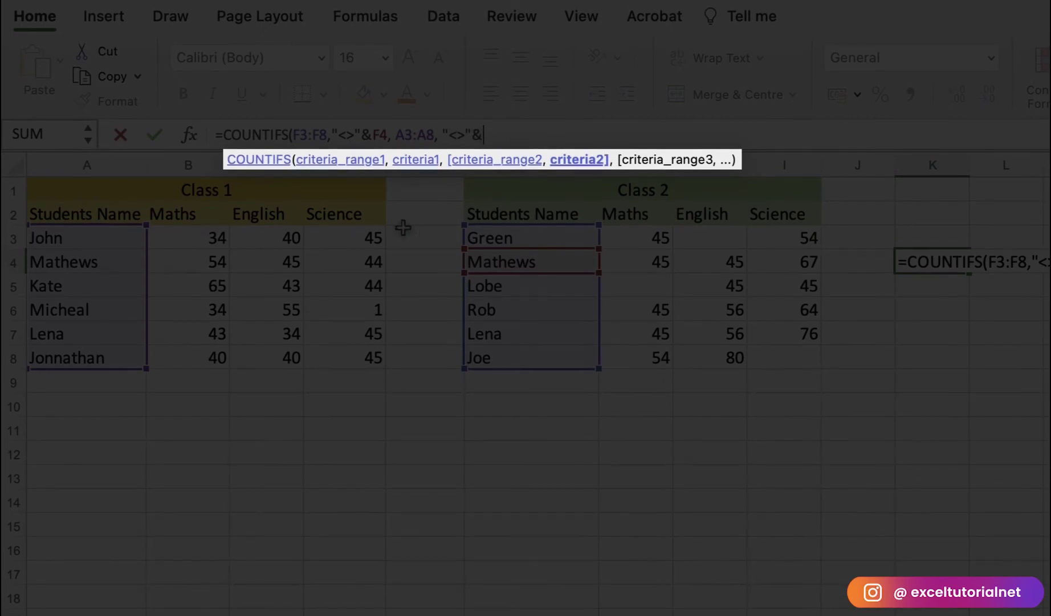
{"action": "left_click", "coordinate": [95, 223]}
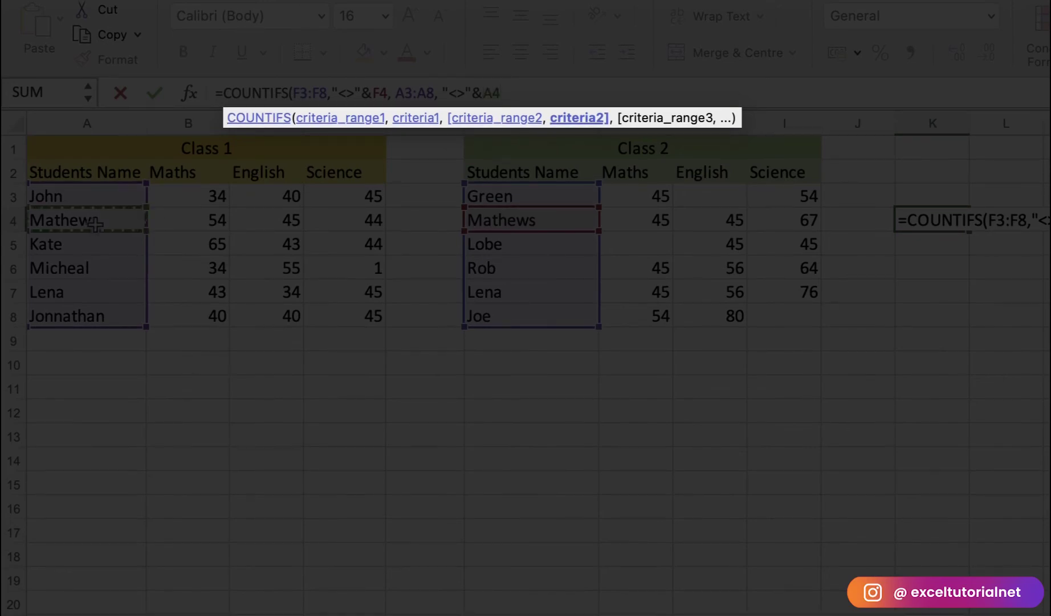
{"action": "type", "text": ")"}
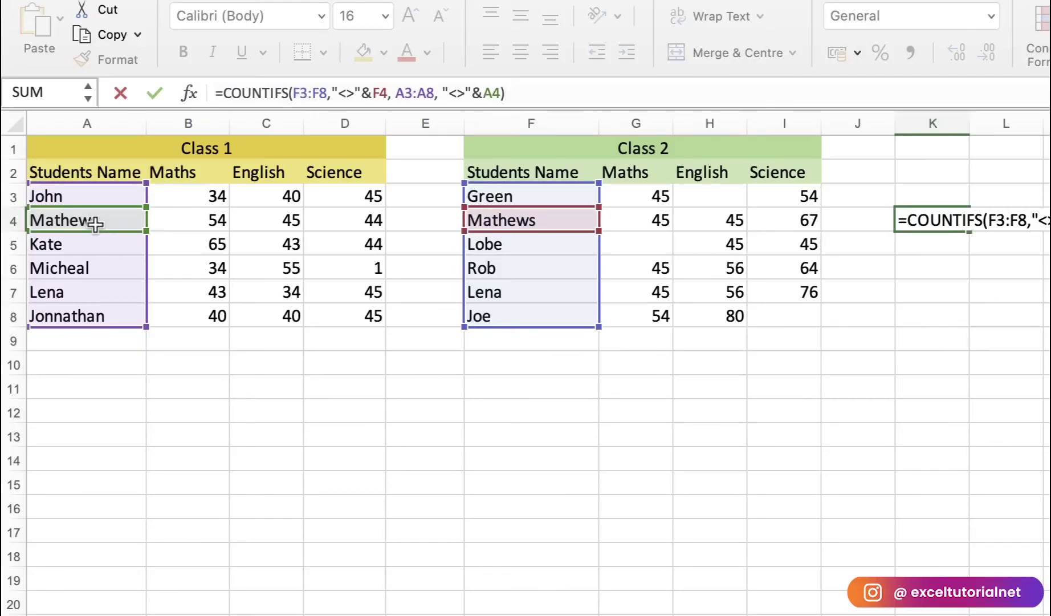
{"action": "key", "text": "Return"}
Step: Check the COUNTIFS result in K4 against the student names in F3:F8 and A3:A8
{"action": "left_click", "coordinate": [963, 223]}
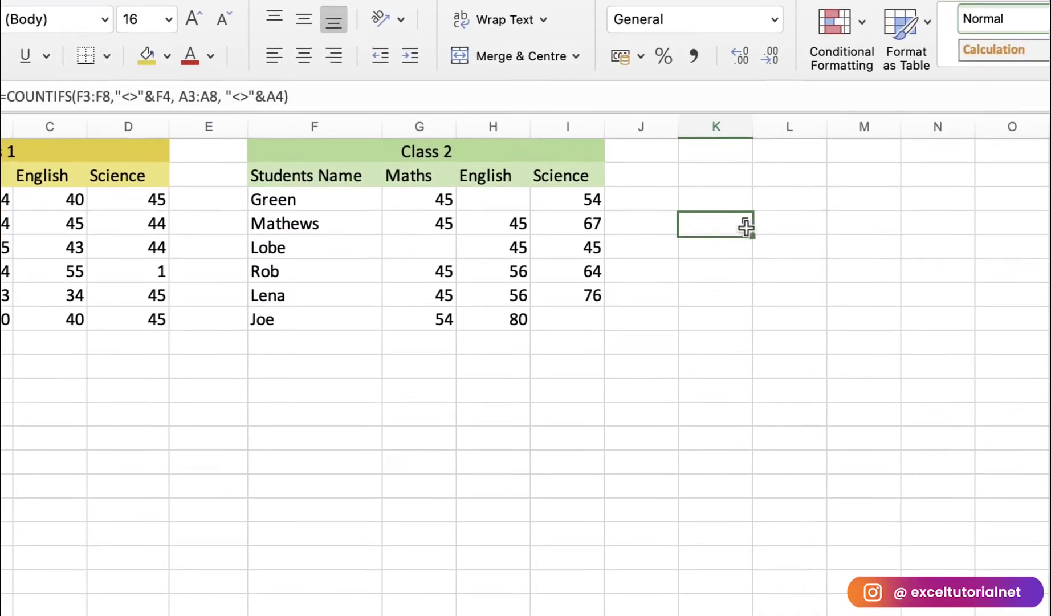
{"action": "left_click_drag", "start_coordinate": [320, 200], "coordinate": [313, 319]}
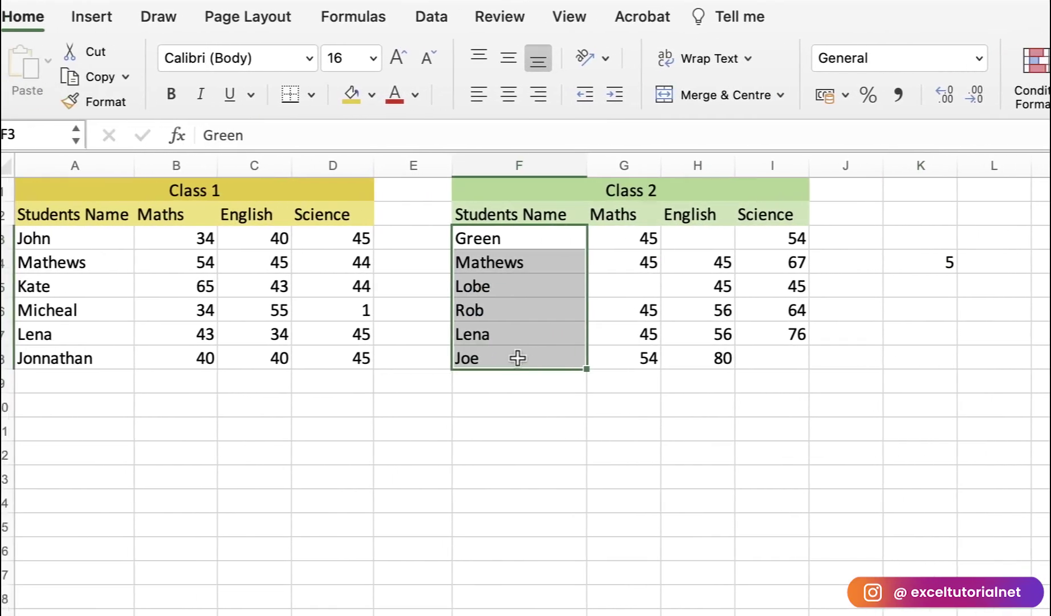
{"action": "left_click_drag", "start_coordinate": [84, 238], "coordinate": [74, 357]}
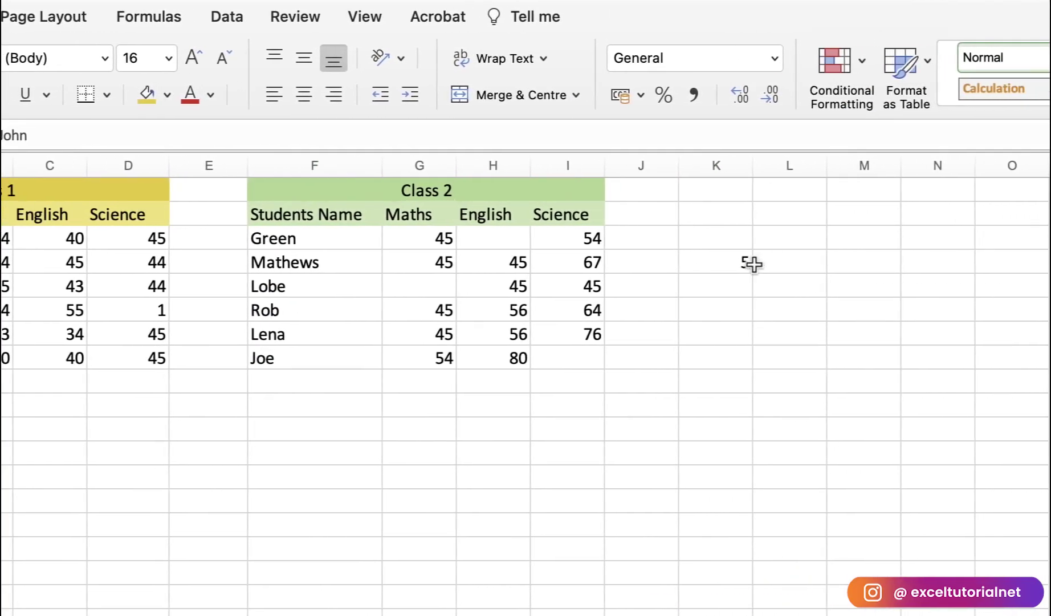
Step: Turn K4's COUNTIFS back into COUNTIF, closing the first part after F4 and following it with a plus sign
{"action": "left_click", "coordinate": [696, 260]}
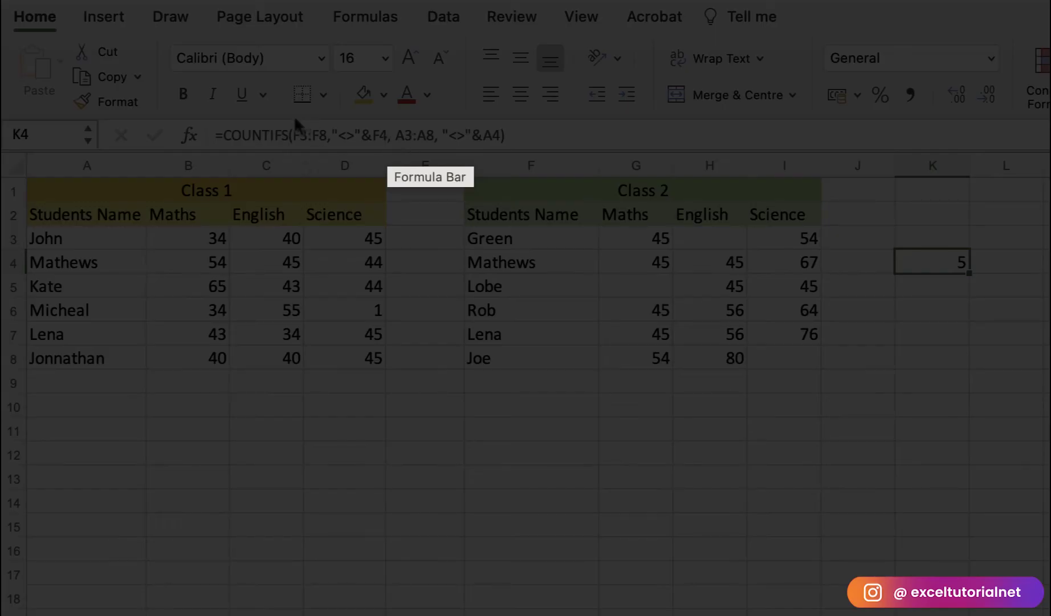
{"action": "left_click", "coordinate": [295, 127]}
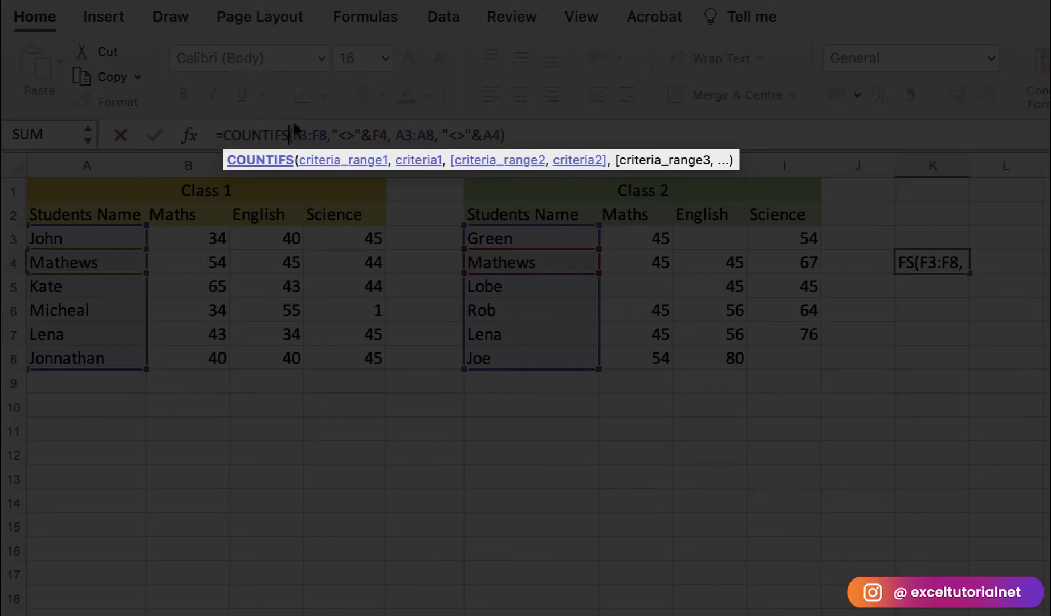
{"action": "key", "text": "BackSpace"}
{"action": "left_click", "coordinate": [384, 135]}
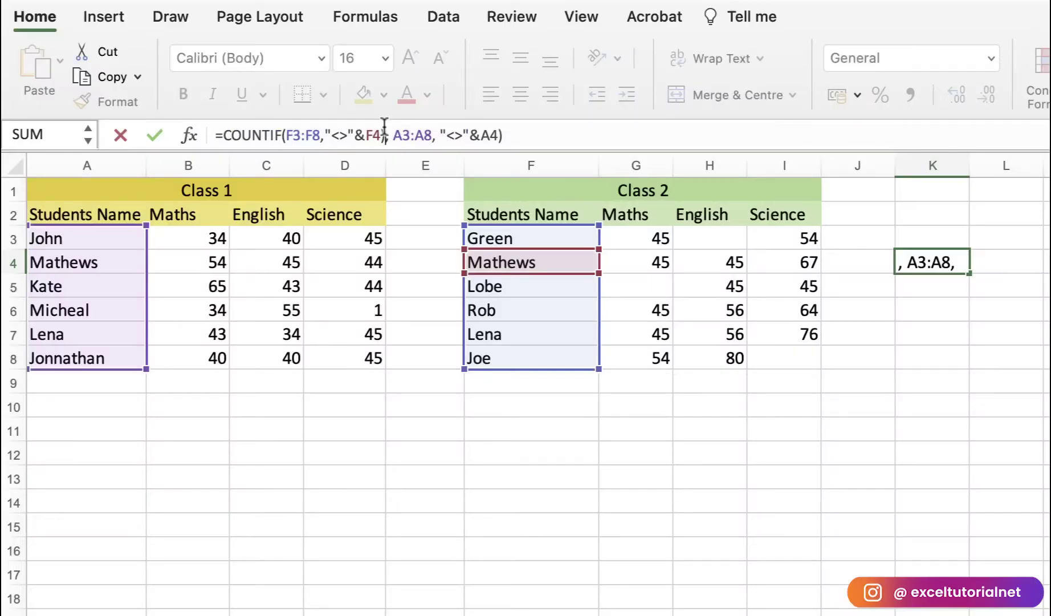
{"action": "key", "text": "BackSpace"}
{"action": "type", "text": ") +"}
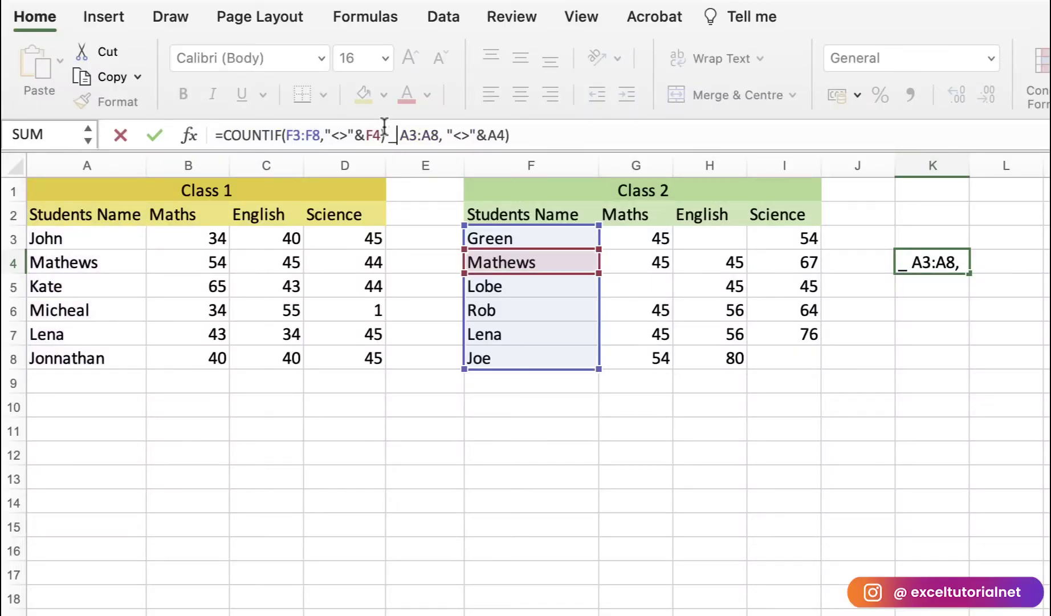
Step: Complete the K4 formula as =COUNTIF(F3:F8,"<>"&F4) +COUNTIF( A3:A8, "<>"&A4) by adding the second COUNTIF function
{"action": "type", "text": "countif"}
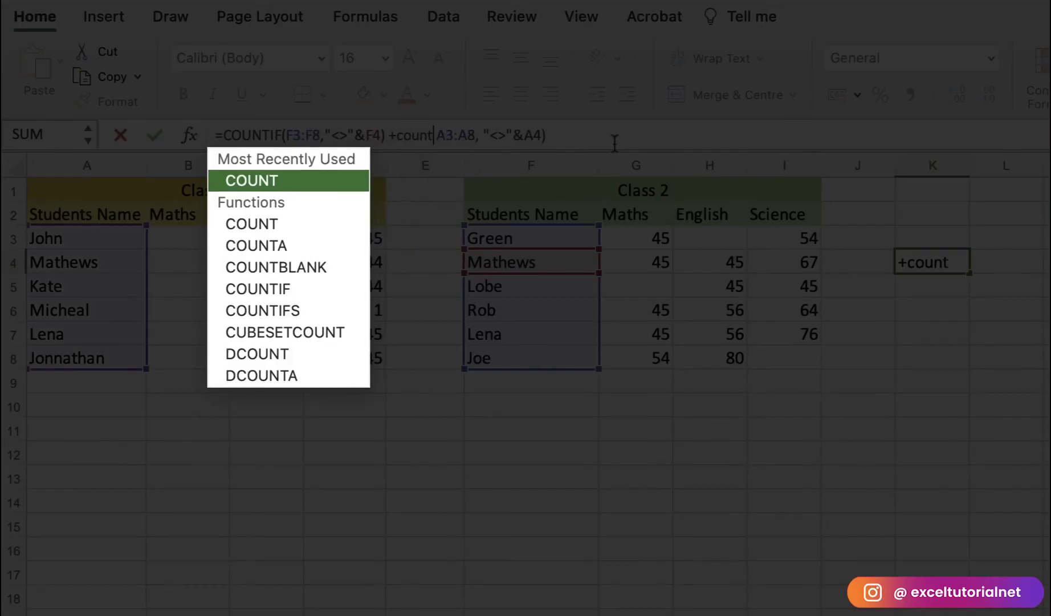
{"action": "key", "text": "BackSpace"}
{"action": "key", "text": "BackSpace"}
{"action": "key", "text": "BackSpace"}
{"action": "key", "text": "BackSpace"}
{"action": "key", "text": "BackSpace"}
{"action": "key", "text": "BackSpace"}
{"action": "key", "text": "BackSpace"}
{"action": "type", "text": "countif"}
{"action": "key", "text": "Tab"}
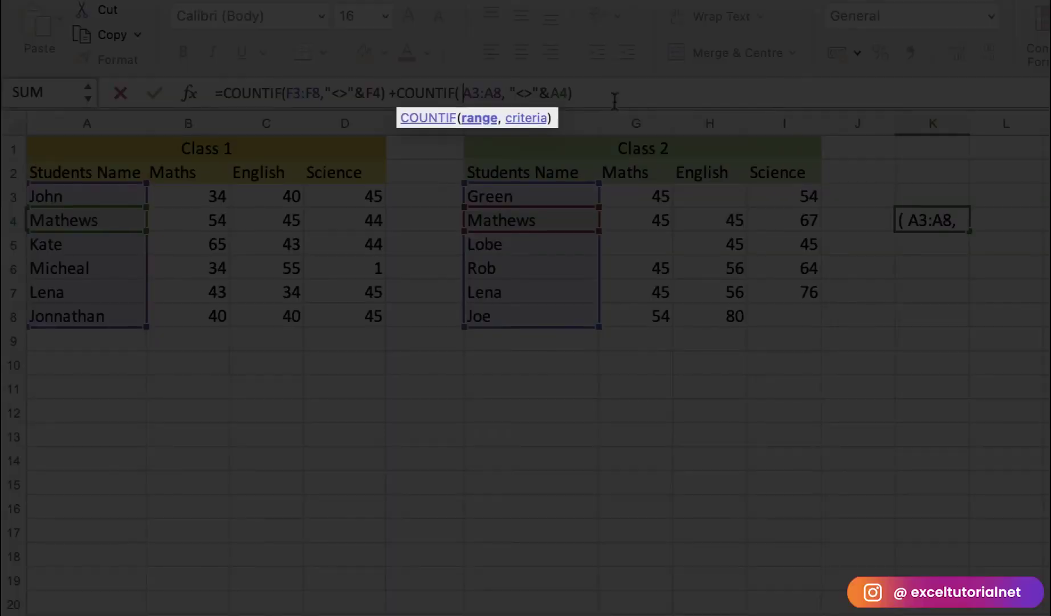
{"action": "left_click", "coordinate": [639, 135]}
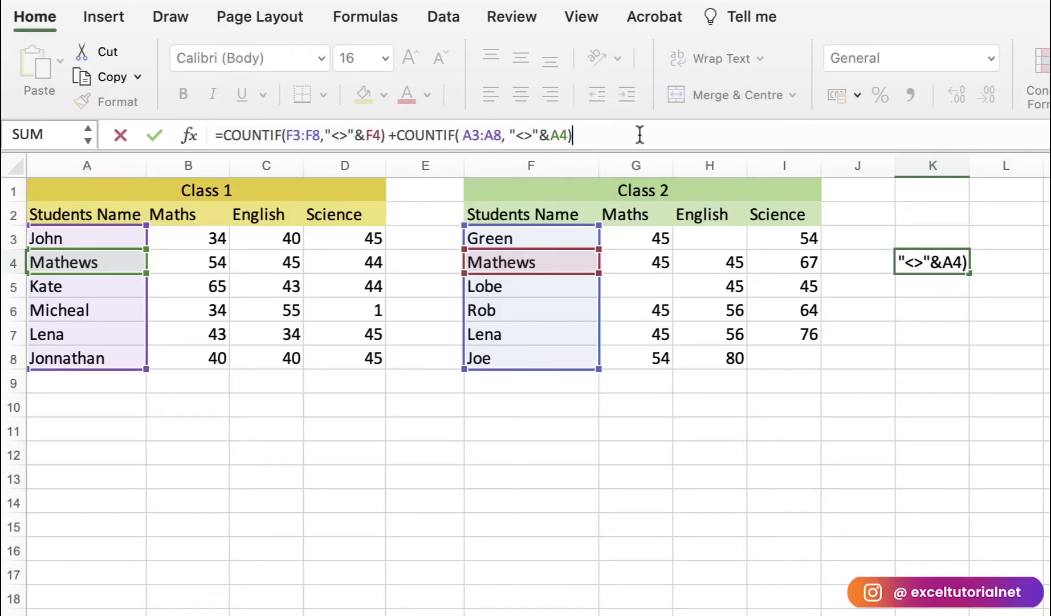
{"action": "key", "text": "Return"}
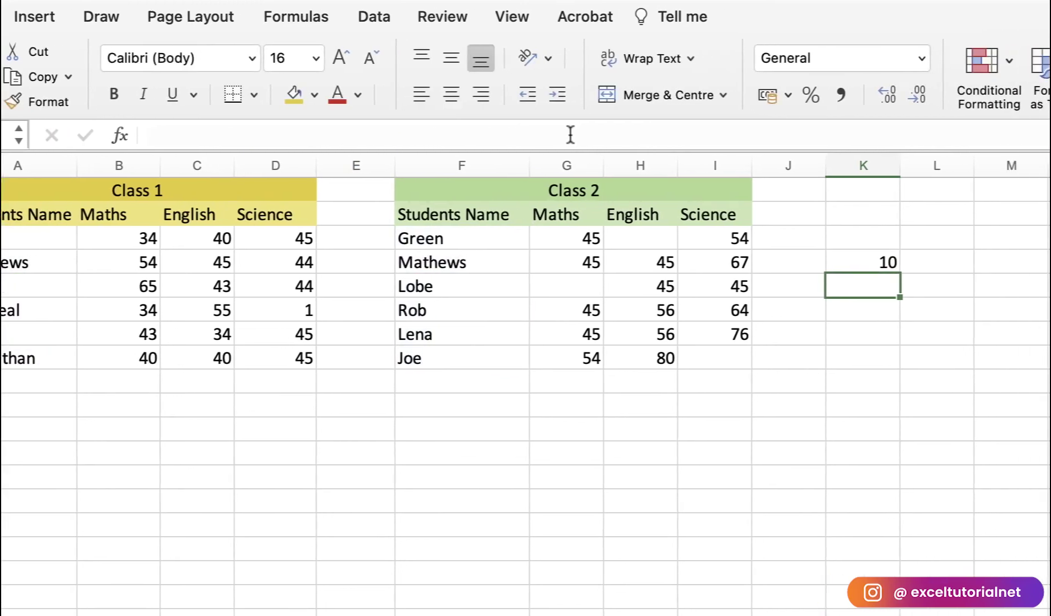
Step: Check the summed COUNTIF result in K4 against the Class 1 and Class 2 student names
{"action": "left_click", "coordinate": [958, 262]}
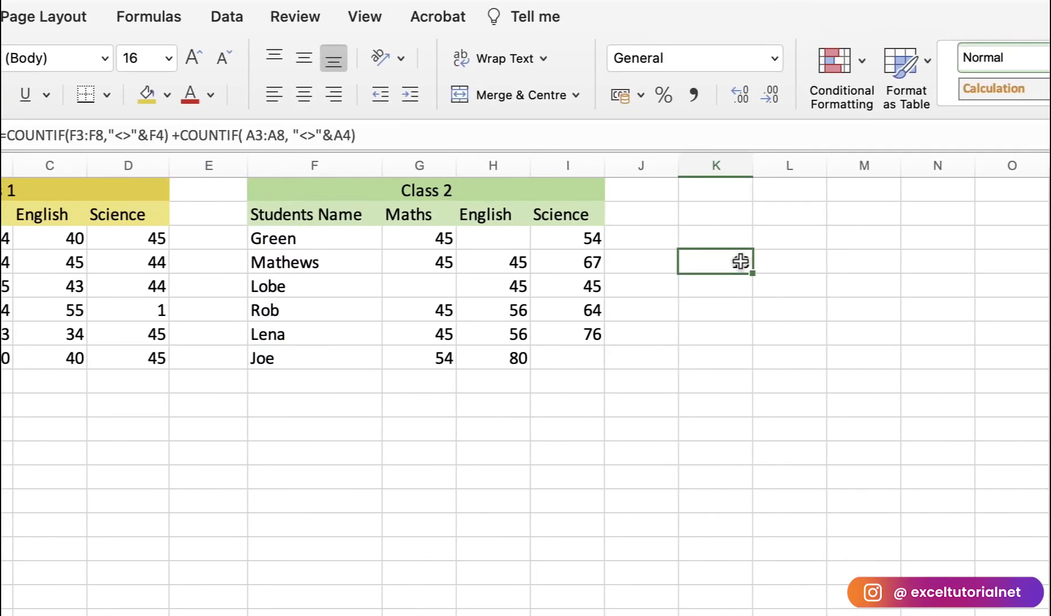
{"action": "left_click_drag", "start_coordinate": [43, 237], "coordinate": [74, 335]}
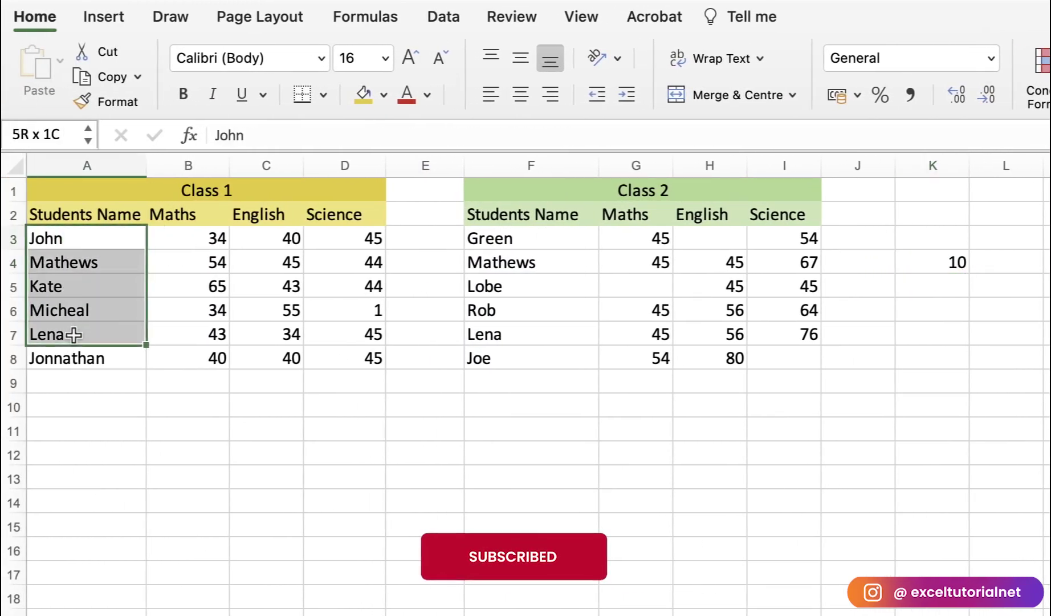
{"action": "left_click_drag", "start_coordinate": [535, 235], "coordinate": [530, 360]}
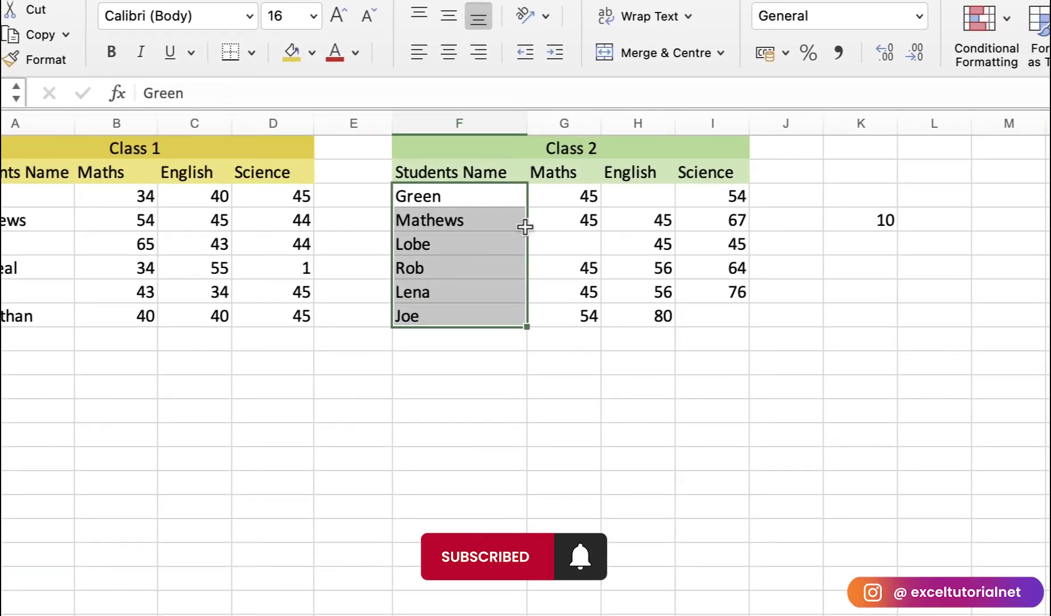
{"action": "left_click", "coordinate": [571, 267]}
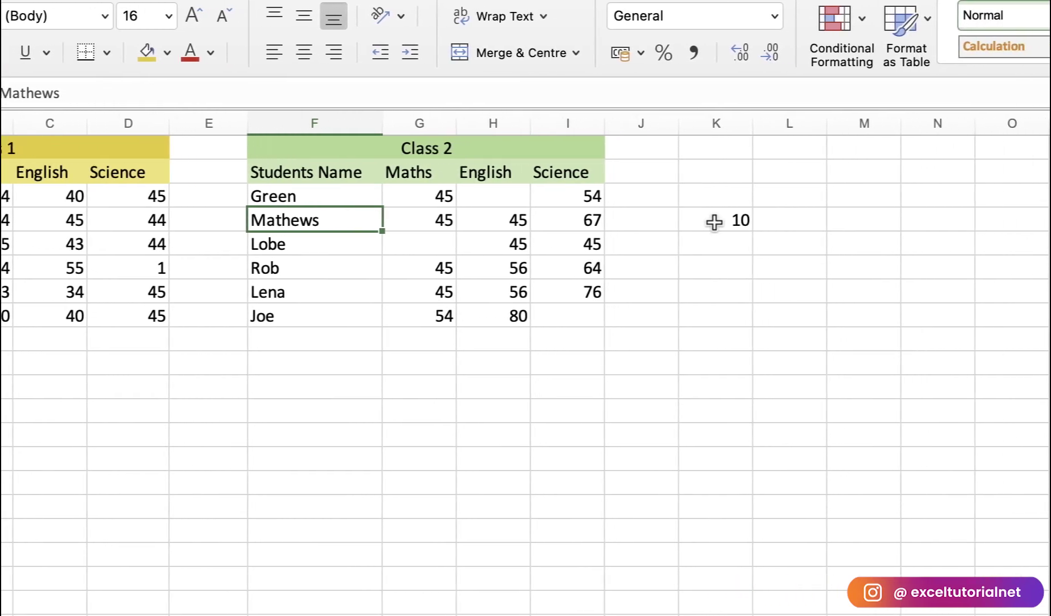
Step: Clear the summed COUNTIF formula from cell K4
{"action": "left_click", "coordinate": [858, 221]}
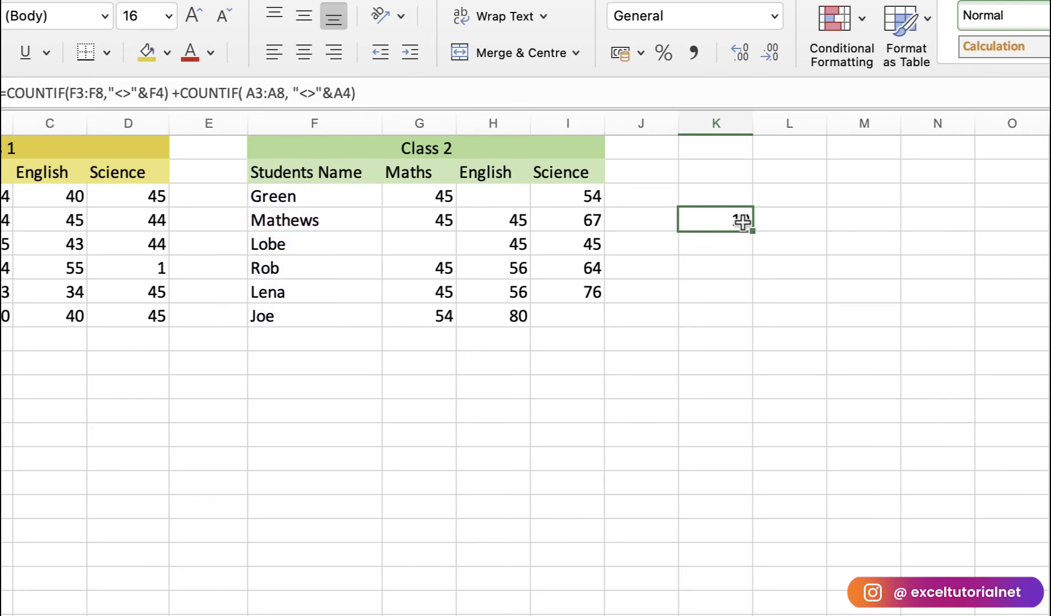
{"action": "key", "text": "BackSpace"}
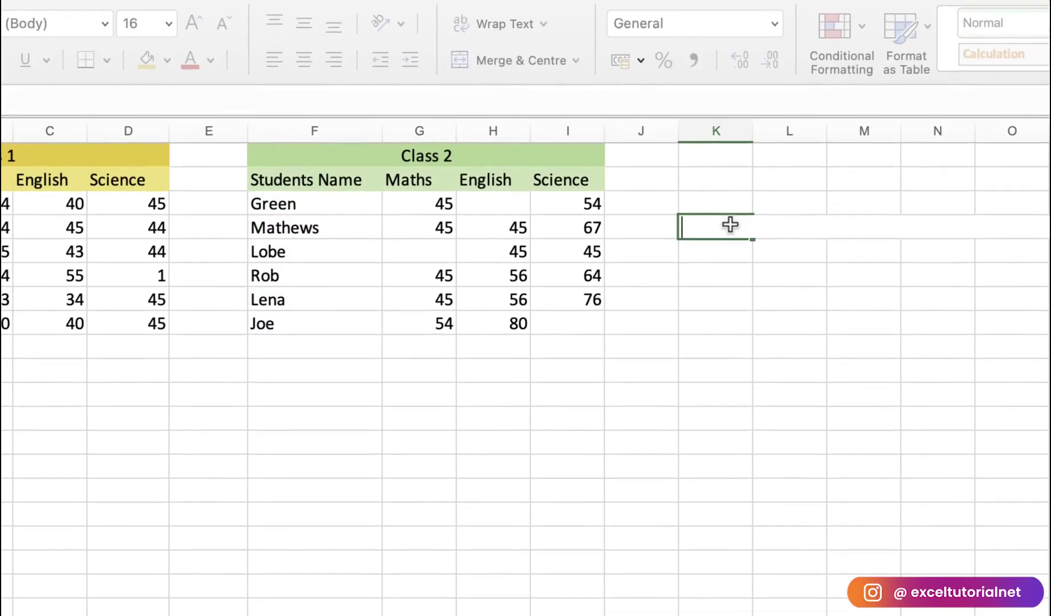
{"action": "left_click", "coordinate": [440, 336]}
{"action": "type", "text": "=SUM("}
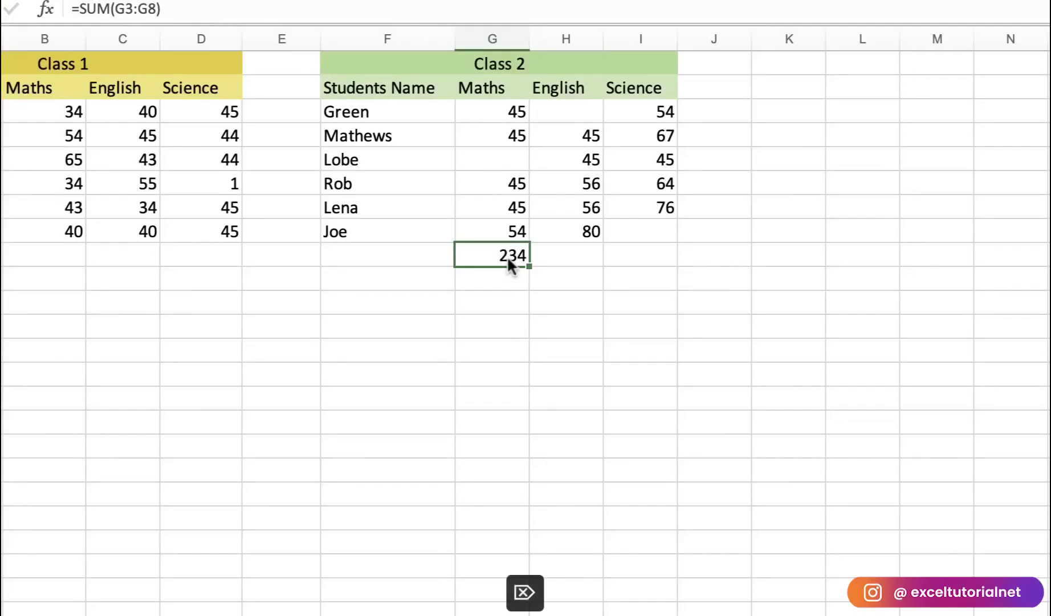
{"action": "key", "text": "Delete"}
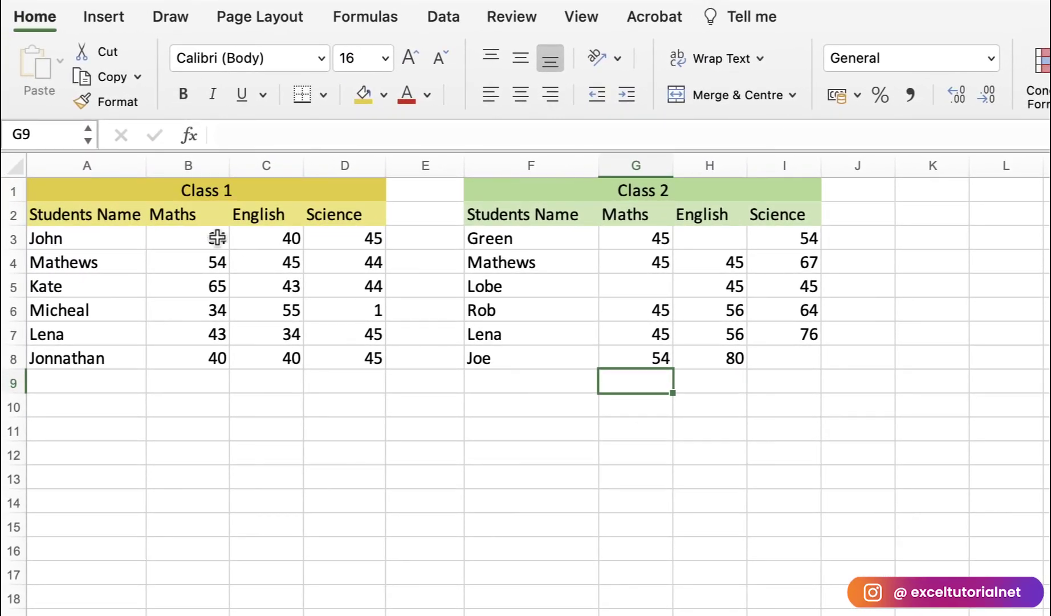
Step: Review the Class 1 marks in B3:D8, the Class 2 marks in G3:I8 and the empty cells below the Class 1 table
{"action": "left_click_drag", "start_coordinate": [218, 238], "coordinate": [378, 368]}
{"action": "left_click_drag", "start_coordinate": [646, 238], "coordinate": [731, 327]}
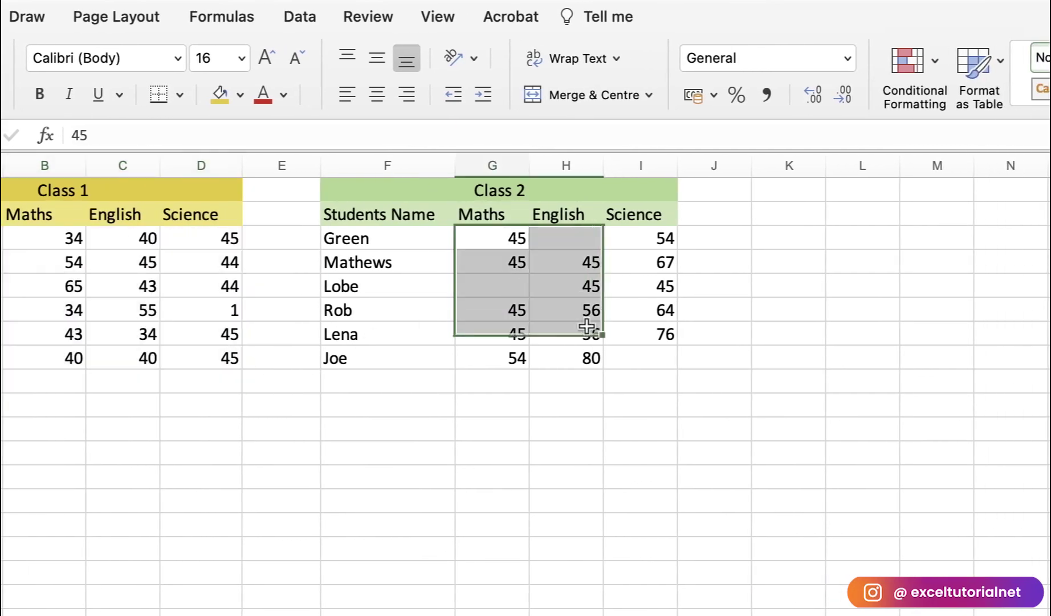
{"action": "left_click_drag", "start_coordinate": [587, 326], "coordinate": [670, 359]}
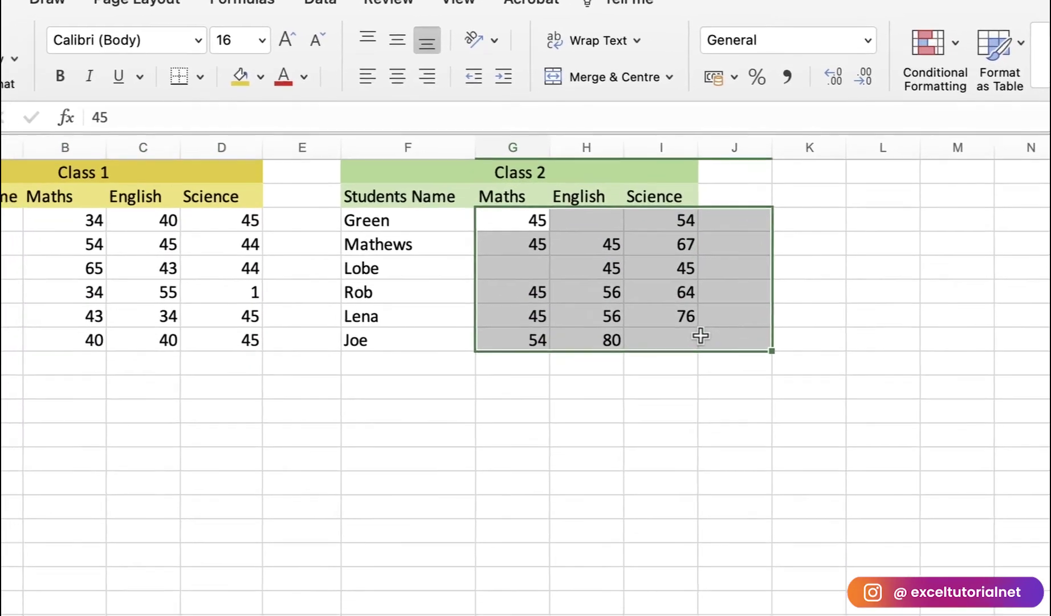
{"action": "left_click_drag", "start_coordinate": [56, 380], "coordinate": [248, 390]}
{"action": "left_click_drag", "start_coordinate": [391, 264], "coordinate": [353, 257]}
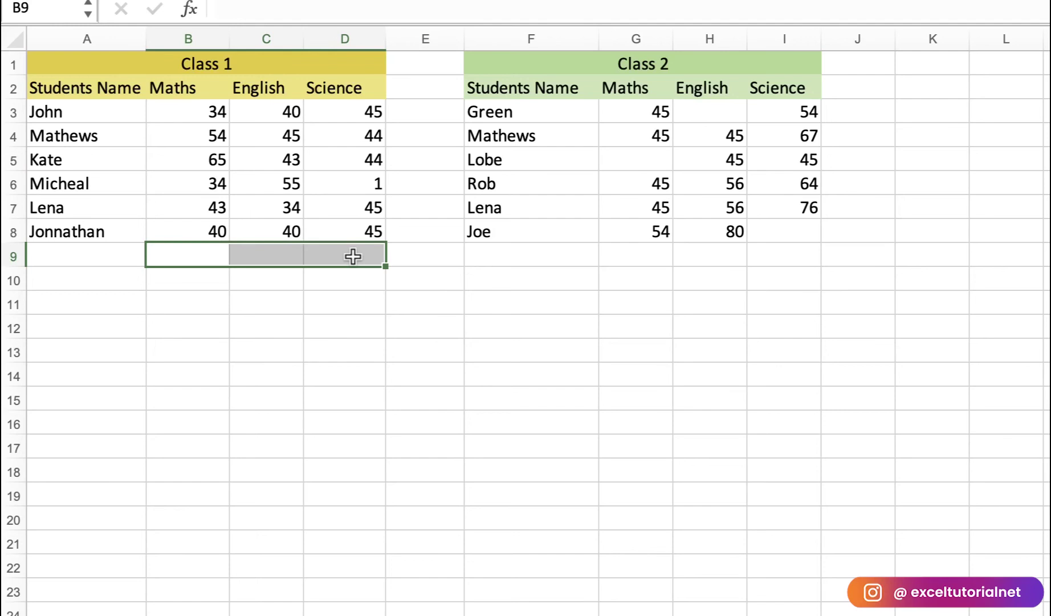
{"action": "left_click_drag", "start_coordinate": [212, 112], "coordinate": [210, 221]}
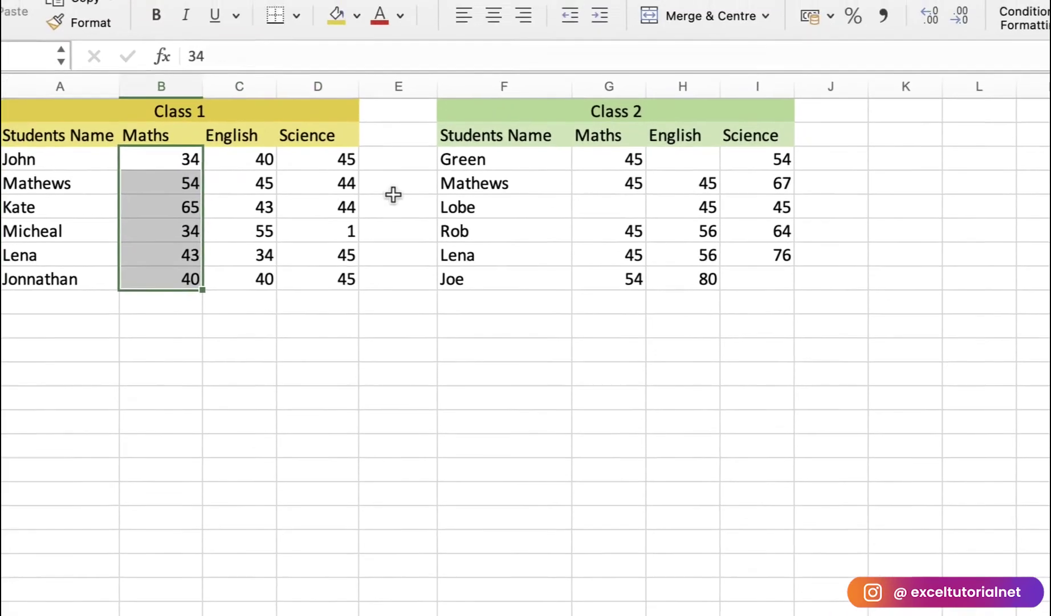
Step: Widen column E between the two class tables to 24.33 and select cell E3
{"action": "left_click_drag", "start_coordinate": [464, 38], "coordinate": [557, 40]}
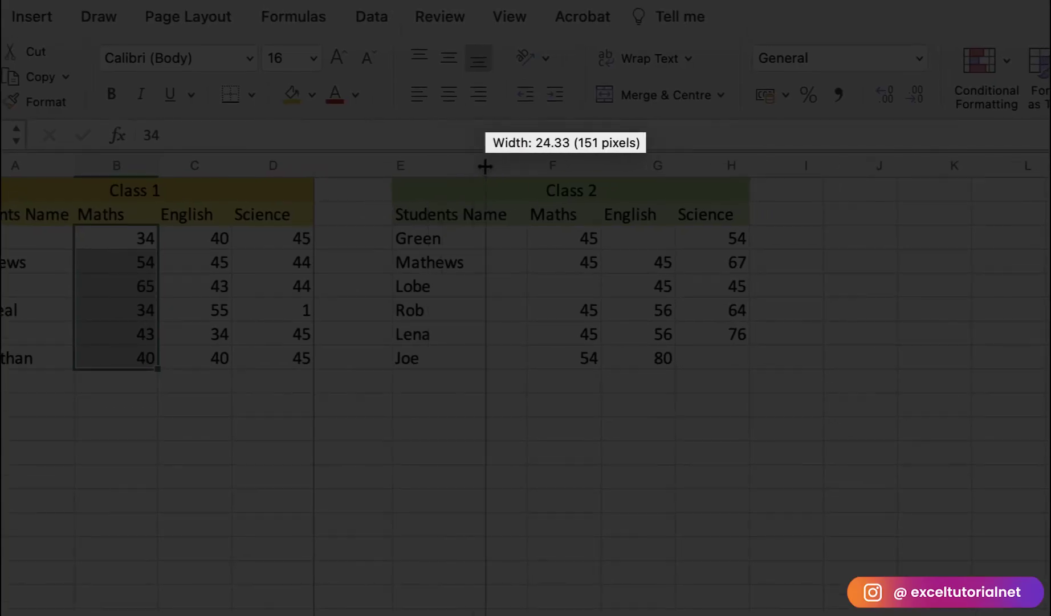
{"action": "left_click_drag", "start_coordinate": [485, 166], "coordinate": [485, 165]}
{"action": "left_click", "coordinate": [373, 238]}
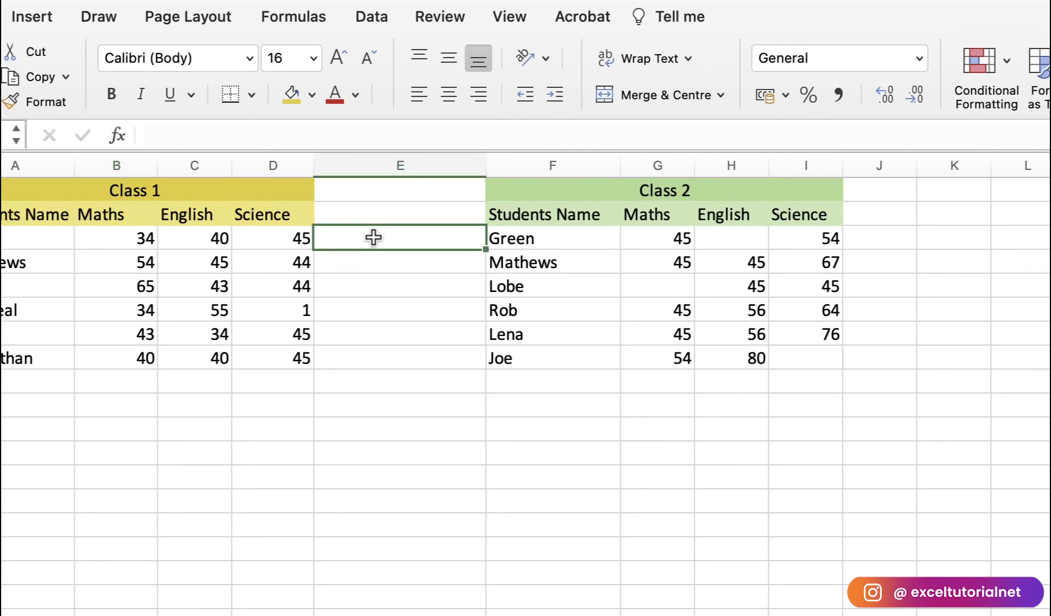
Step: Examine the first student's marks in B3:D3 and G3:I3, and the blank marks in the Class 2 table, including H3 and G5
{"action": "left_click", "coordinate": [49, 241]}
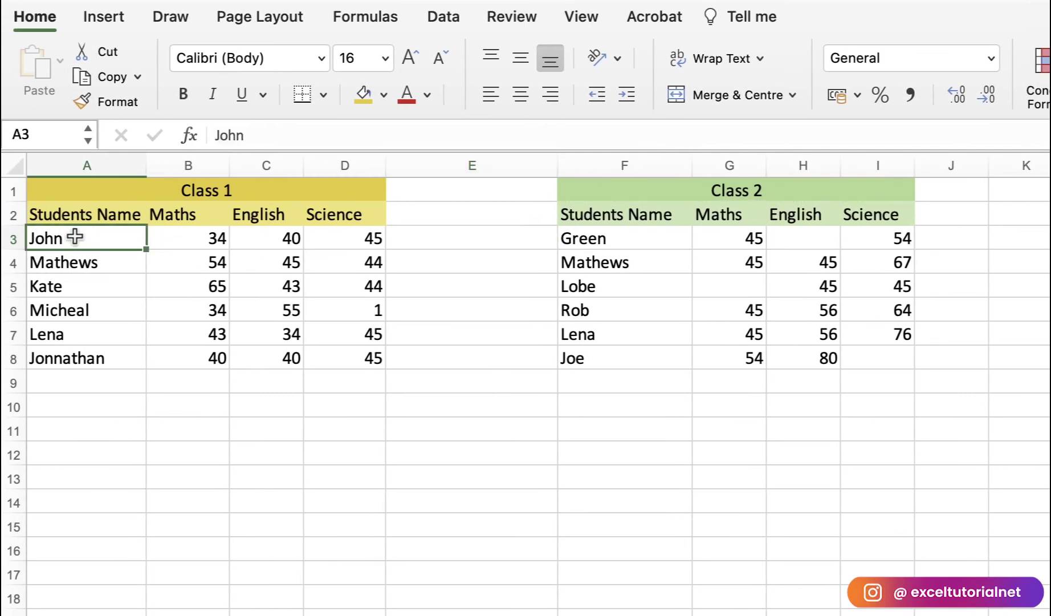
{"action": "left_click_drag", "start_coordinate": [195, 238], "coordinate": [353, 239]}
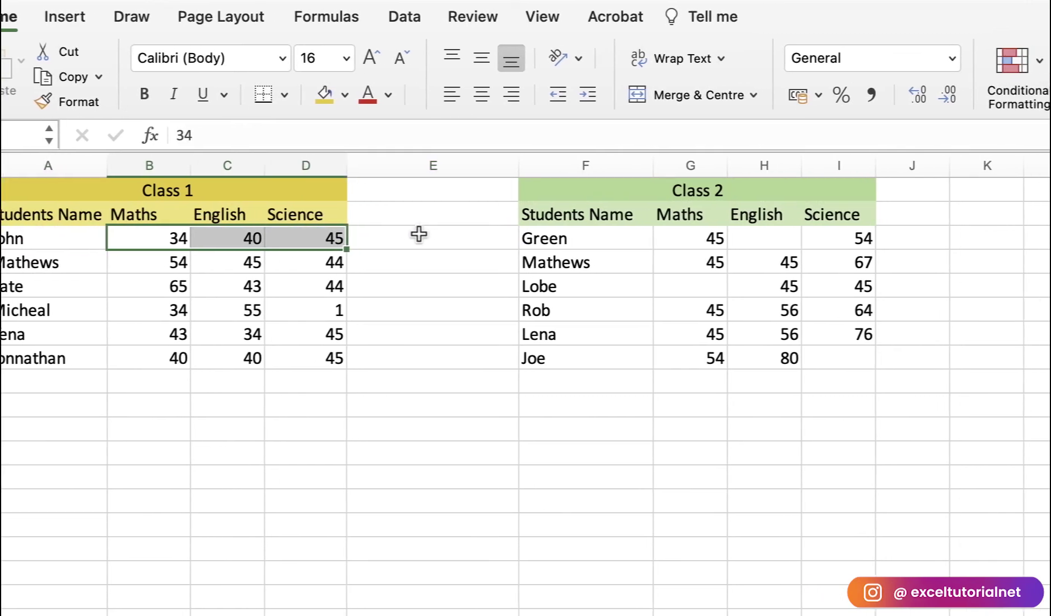
{"action": "left_click_drag", "start_coordinate": [528, 238], "coordinate": [639, 241]}
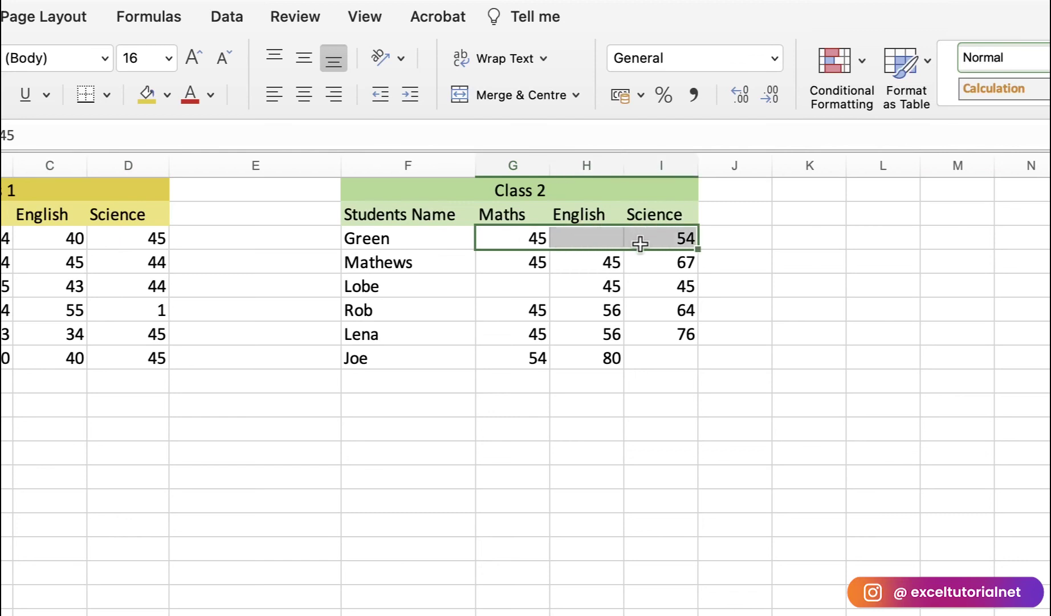
{"action": "left_click", "coordinate": [596, 243]}
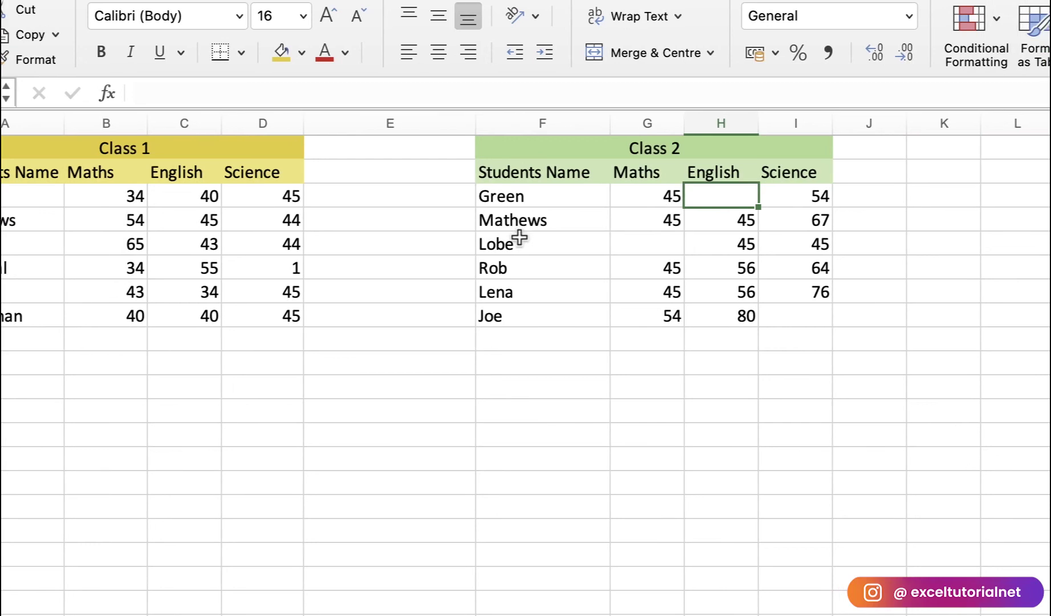
{"action": "left_click", "coordinate": [520, 237]}
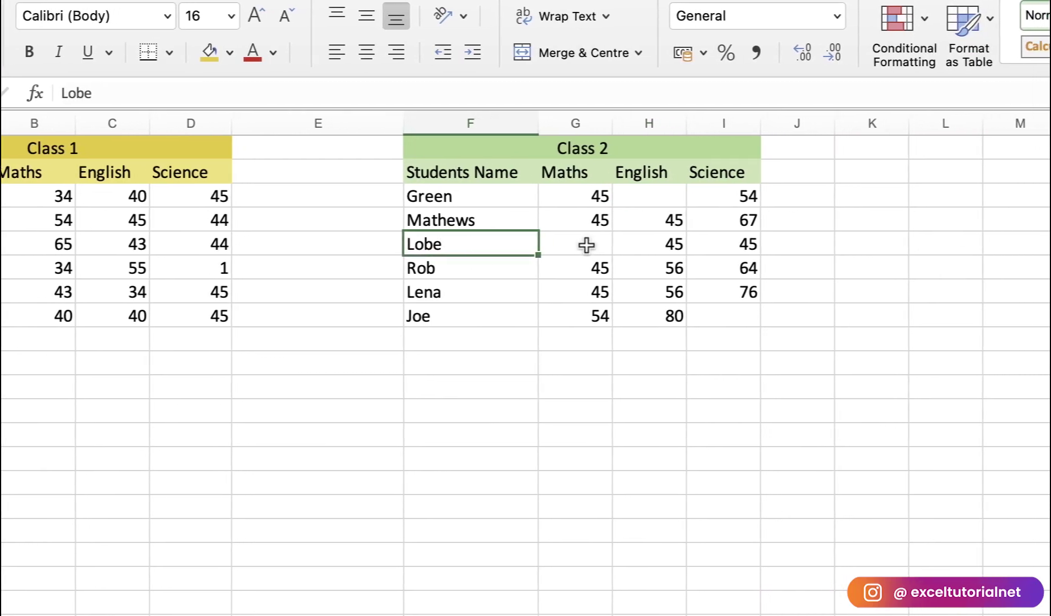
{"action": "left_click", "coordinate": [656, 243]}
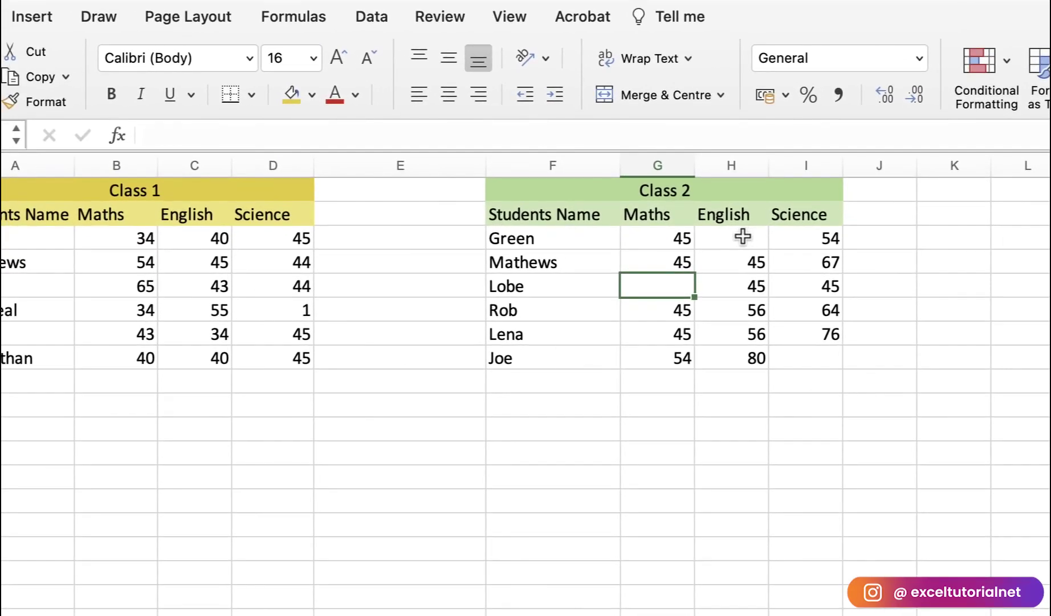
{"action": "left_click", "coordinate": [402, 199]}
{"action": "left_click", "coordinate": [550, 285]}
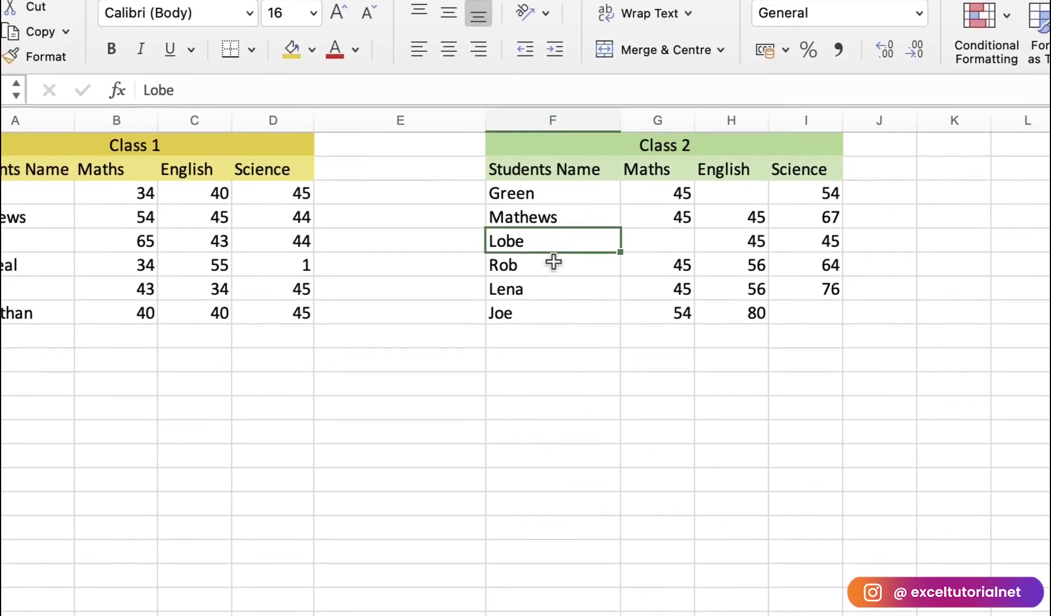
{"action": "left_click", "coordinate": [547, 356]}
{"action": "left_click", "coordinate": [880, 110]}
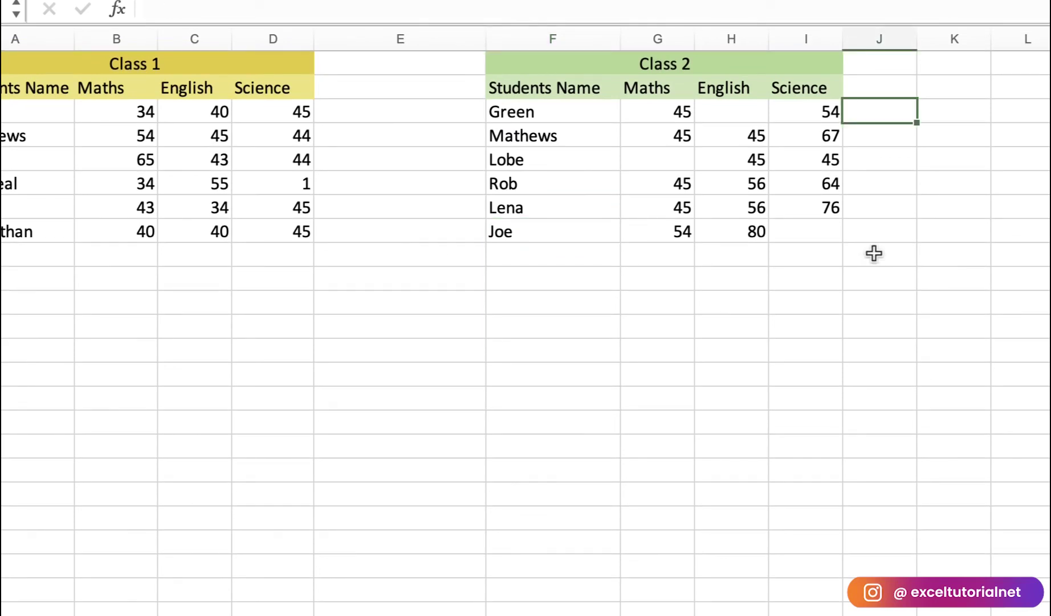
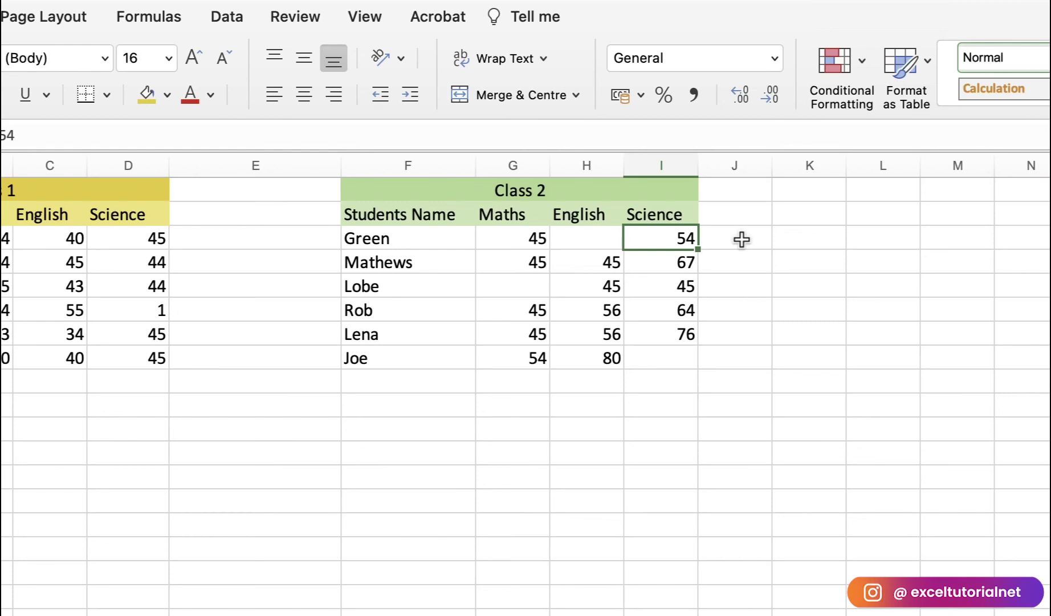
Step: Enter =AVERAGEIF(G3:I3, "<>""") in cell J3 to average the first Class 2 student's non-blank marks, and fill it down to J8
{"action": "left_click", "coordinate": [741, 239]}
{"action": "type", "text": "=AVER"}
{"action": "key", "text": "Down"}
{"action": "key", "text": "Tab"}
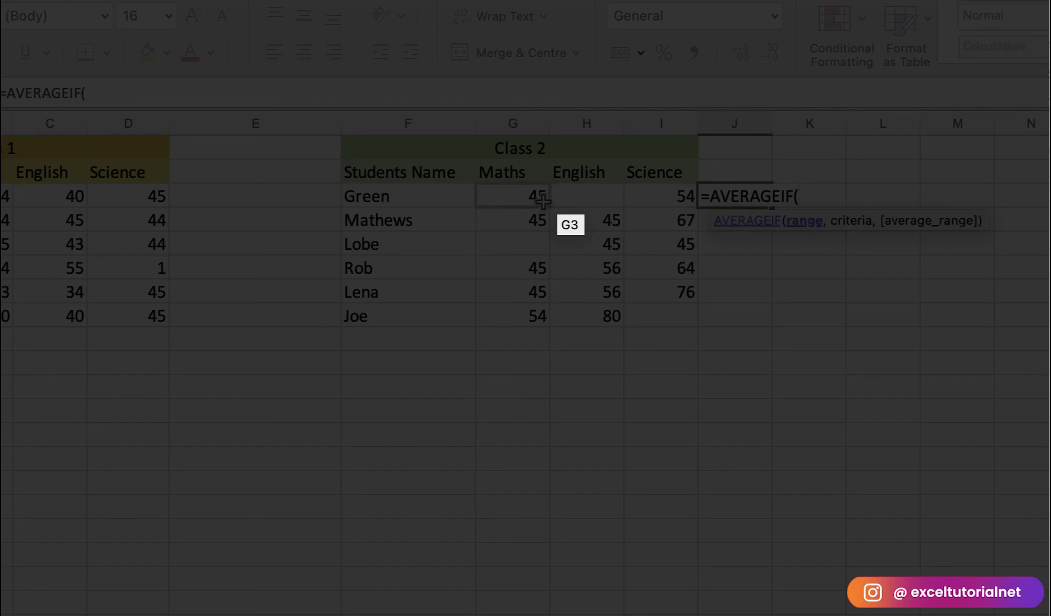
{"action": "left_click_drag", "start_coordinate": [543, 200], "coordinate": [661, 203]}
{"action": "type", "text": ", \""}
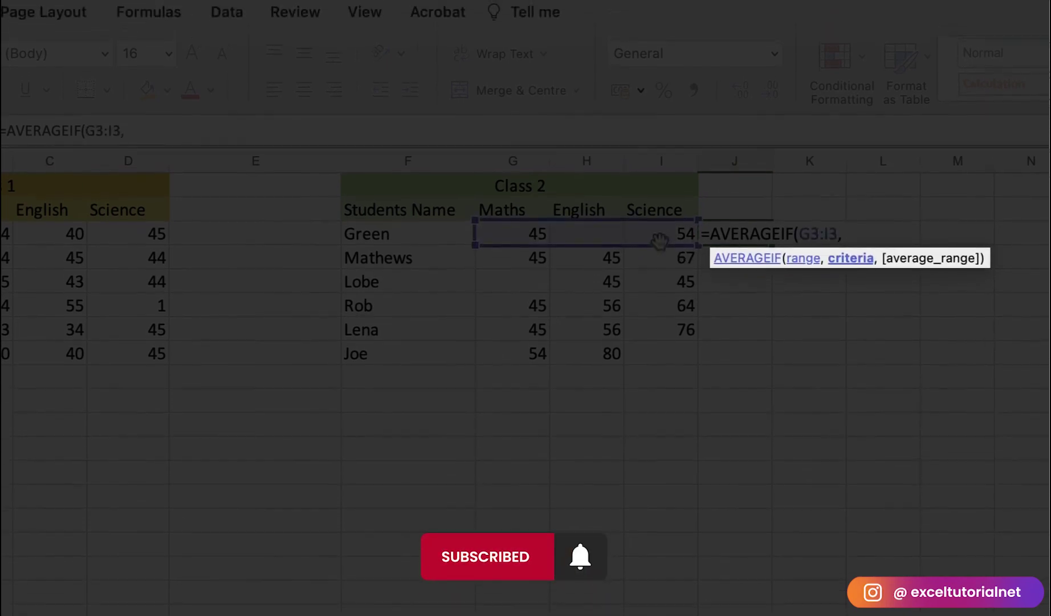
{"action": "type", "text": "<>"}
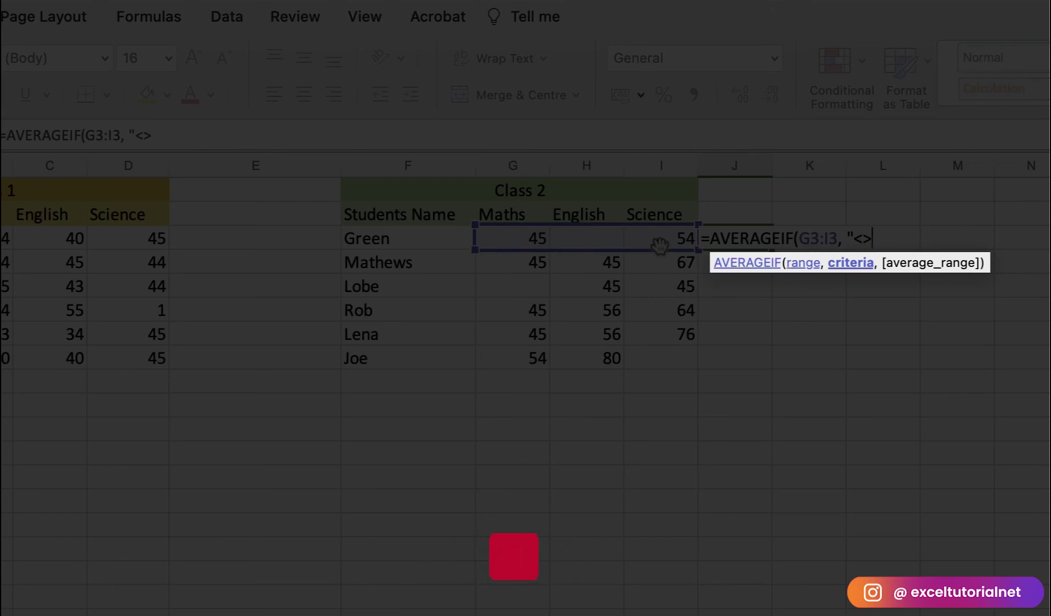
{"action": "type", "text": "\"\""}
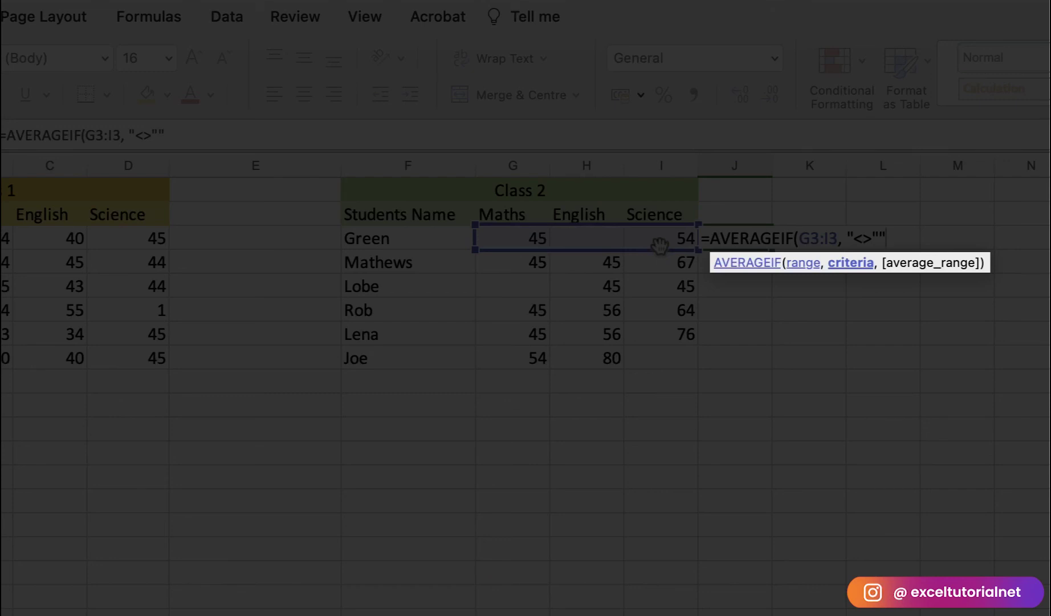
{"action": "type", "text": "\")"}
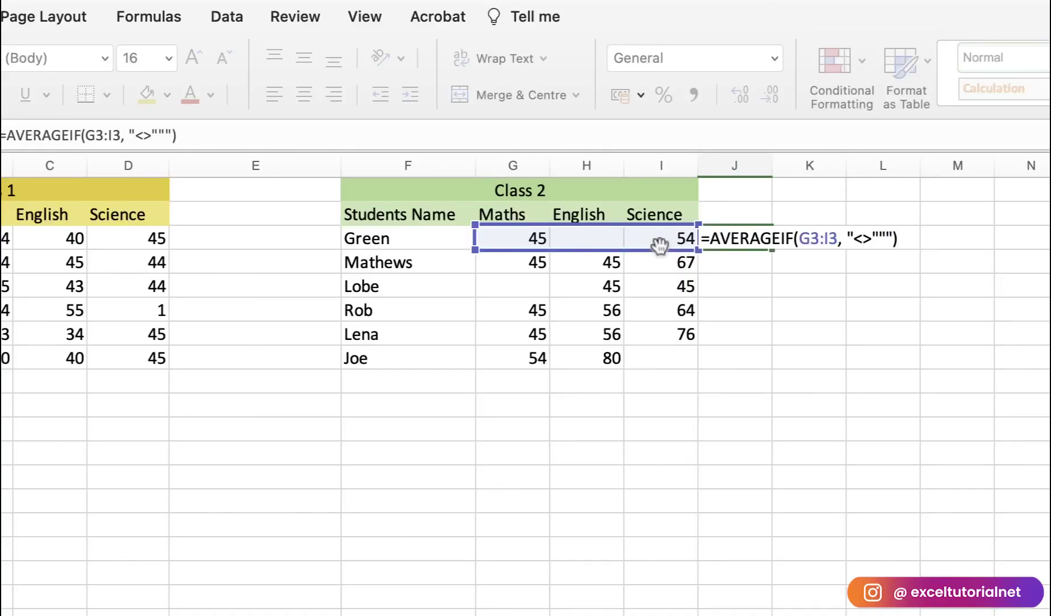
{"action": "key", "text": "Return"}
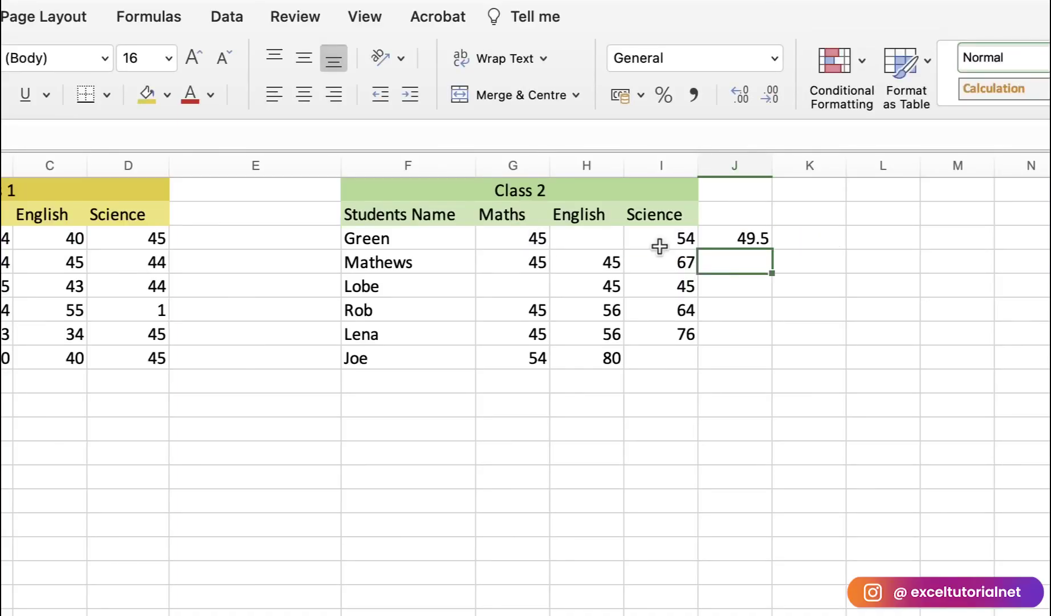
{"action": "left_click", "coordinate": [720, 239]}
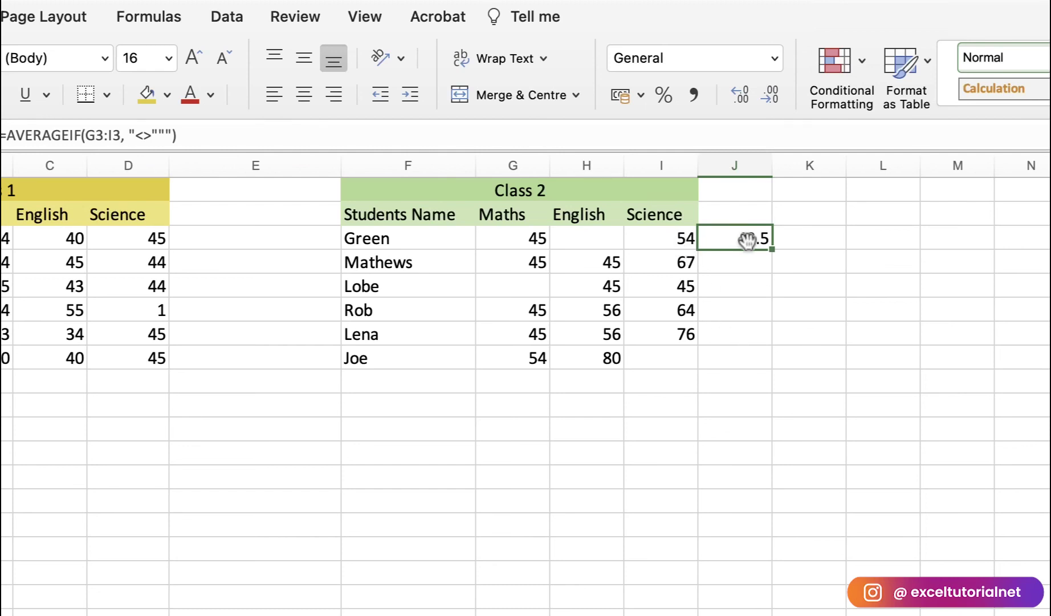
{"action": "left_click_drag", "start_coordinate": [775, 251], "coordinate": [771, 359]}
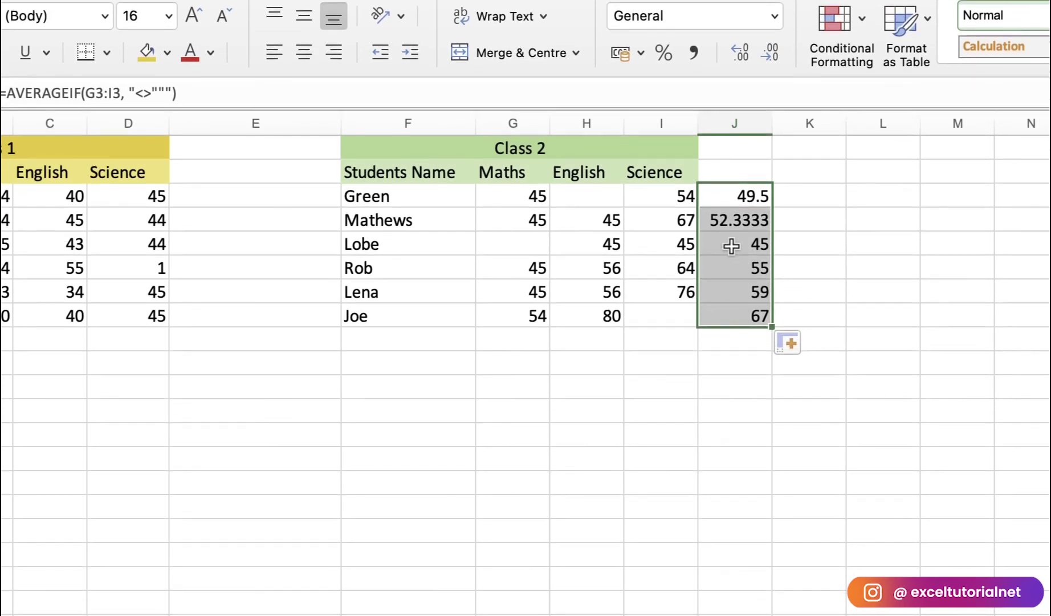
Step: Check the averages in J4:J8 against the Class 2 marks, comparing G4:I4 with J4 and H5:I5 with J5
{"action": "left_click_drag", "start_coordinate": [519, 220], "coordinate": [656, 220]}
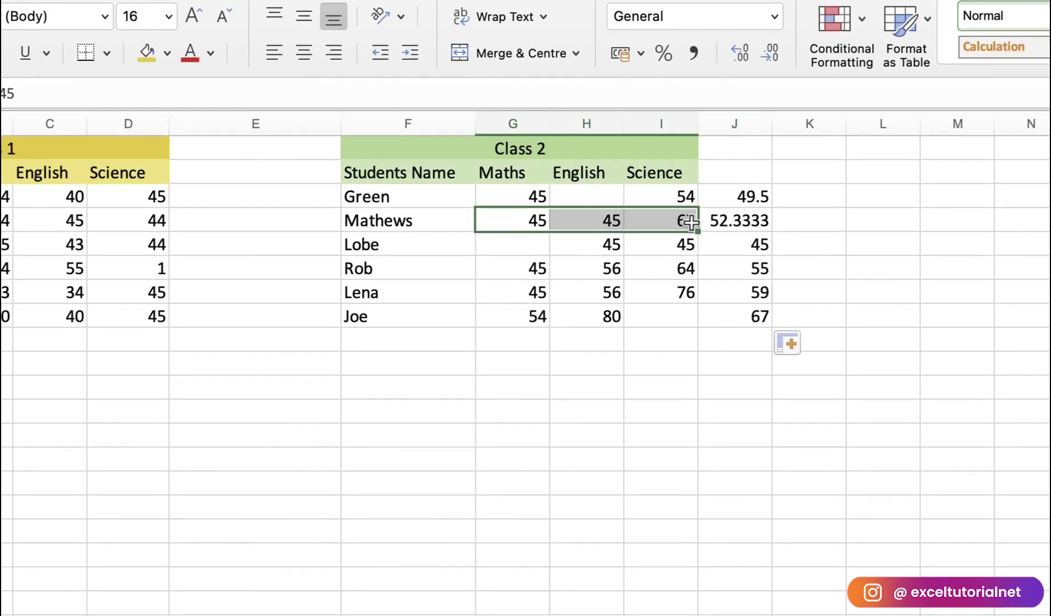
{"action": "left_click", "coordinate": [742, 220]}
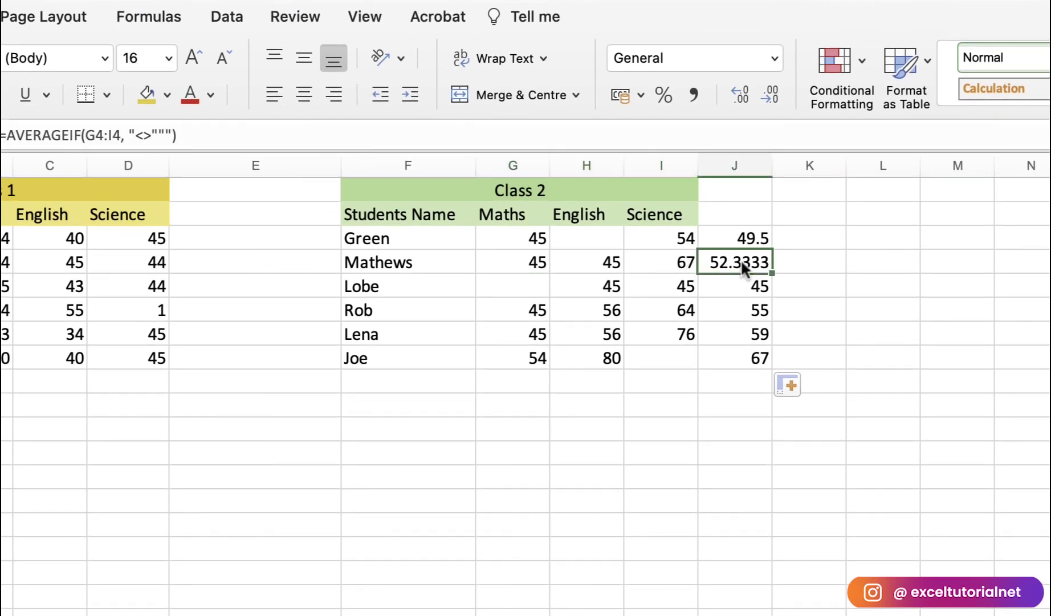
{"action": "left_click", "coordinate": [617, 284]}
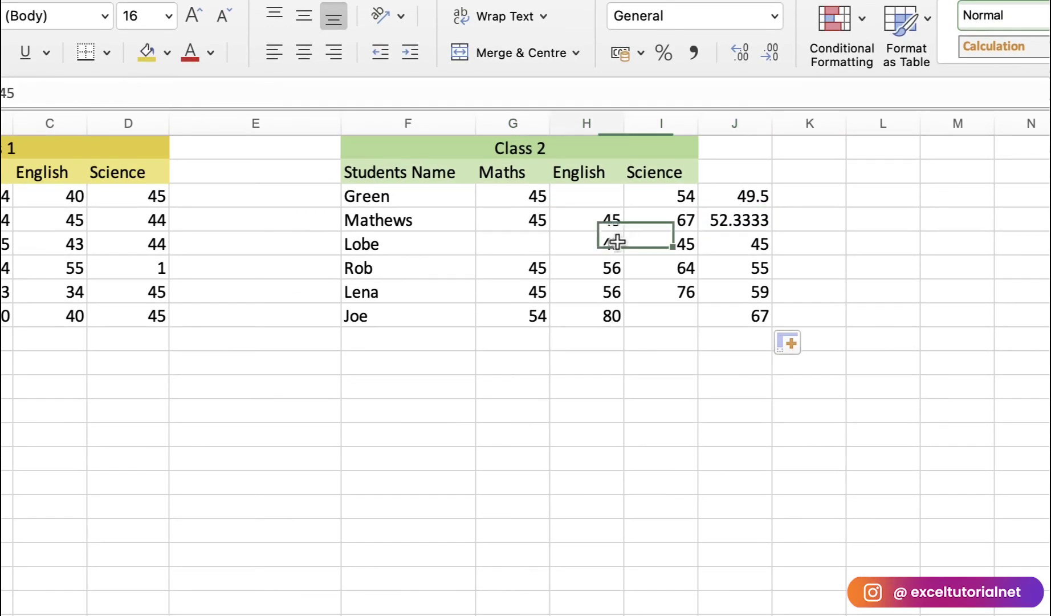
{"action": "left_click_drag", "start_coordinate": [618, 242], "coordinate": [675, 242]}
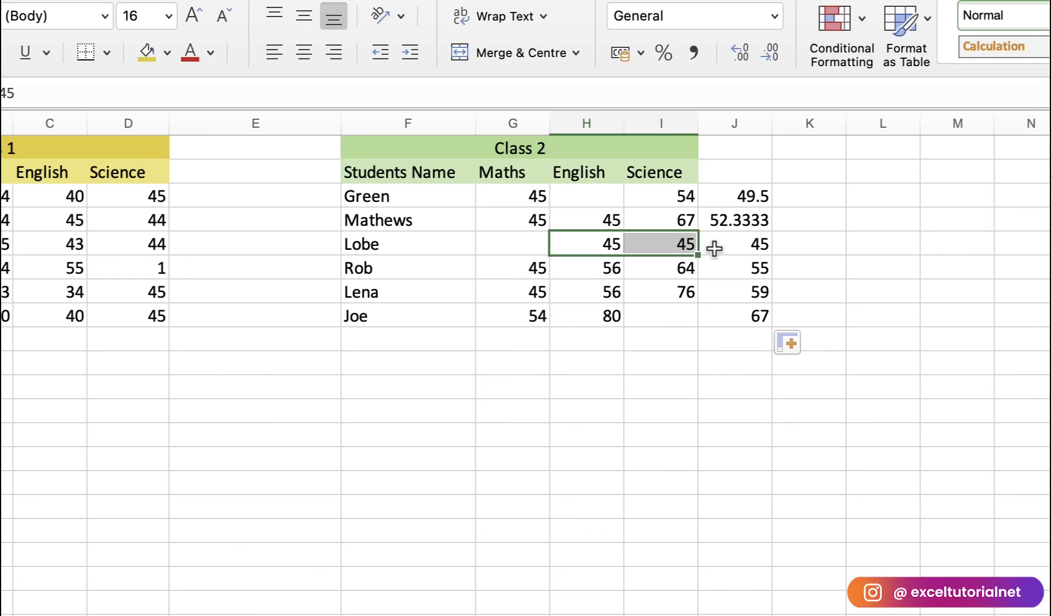
{"action": "left_click_drag", "start_coordinate": [737, 245], "coordinate": [747, 311]}
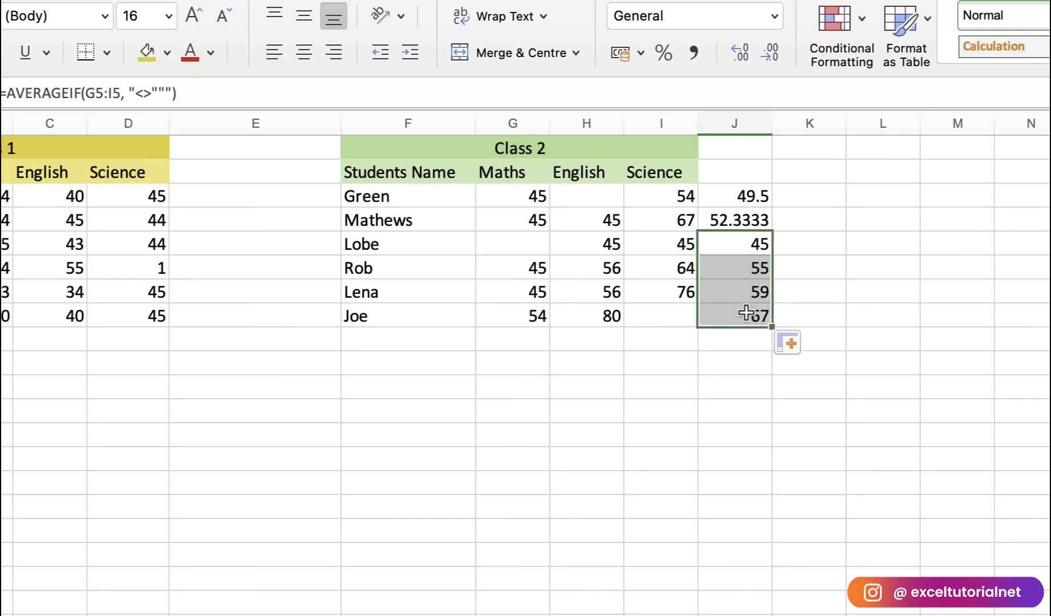